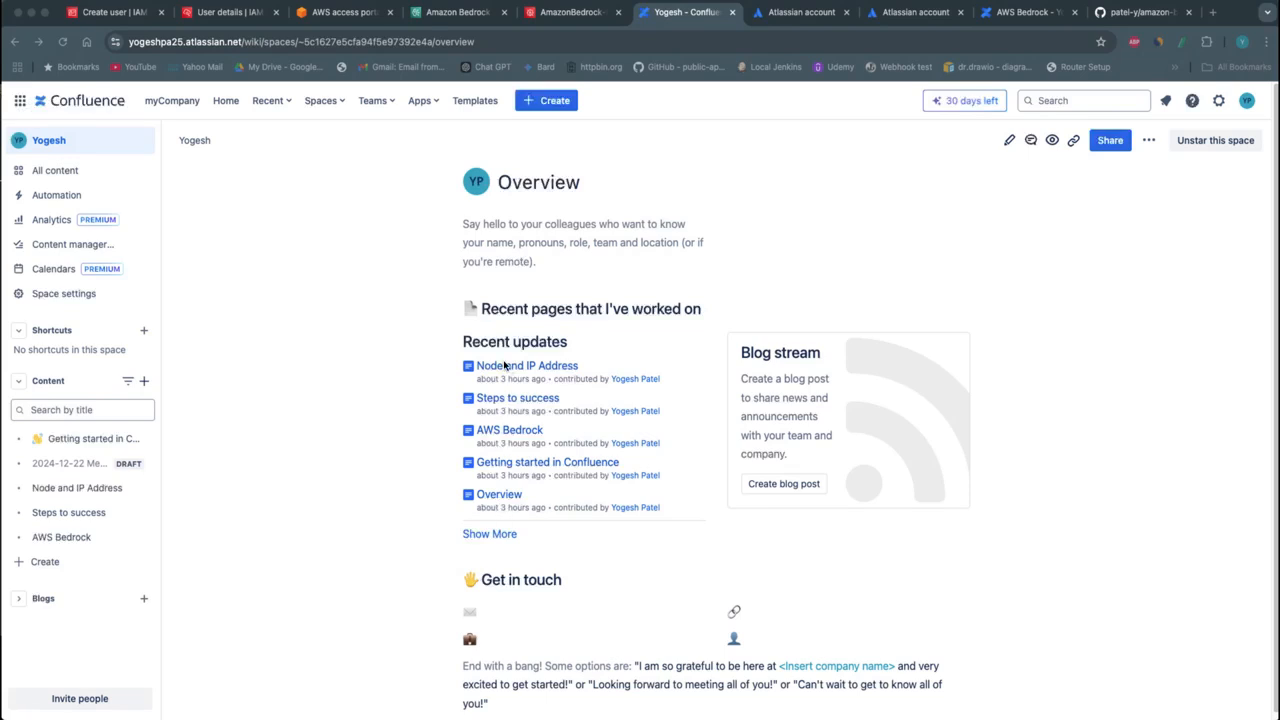
Open the Node and IP Address page in Confluence and review its node table and random IP list
{"action": "left_click", "coordinate": [94, 489]}
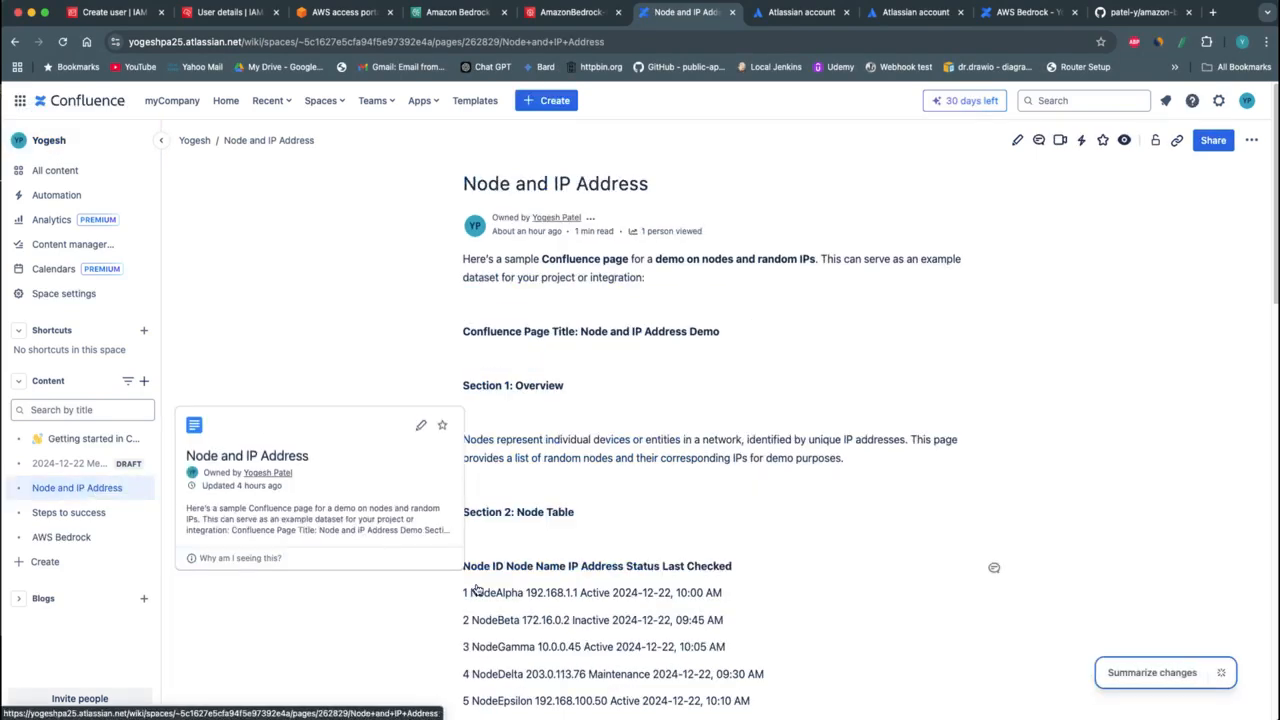
{"action": "scroll", "coordinate": [590, 600], "scroll_direction": "down", "scroll_amount": 10}
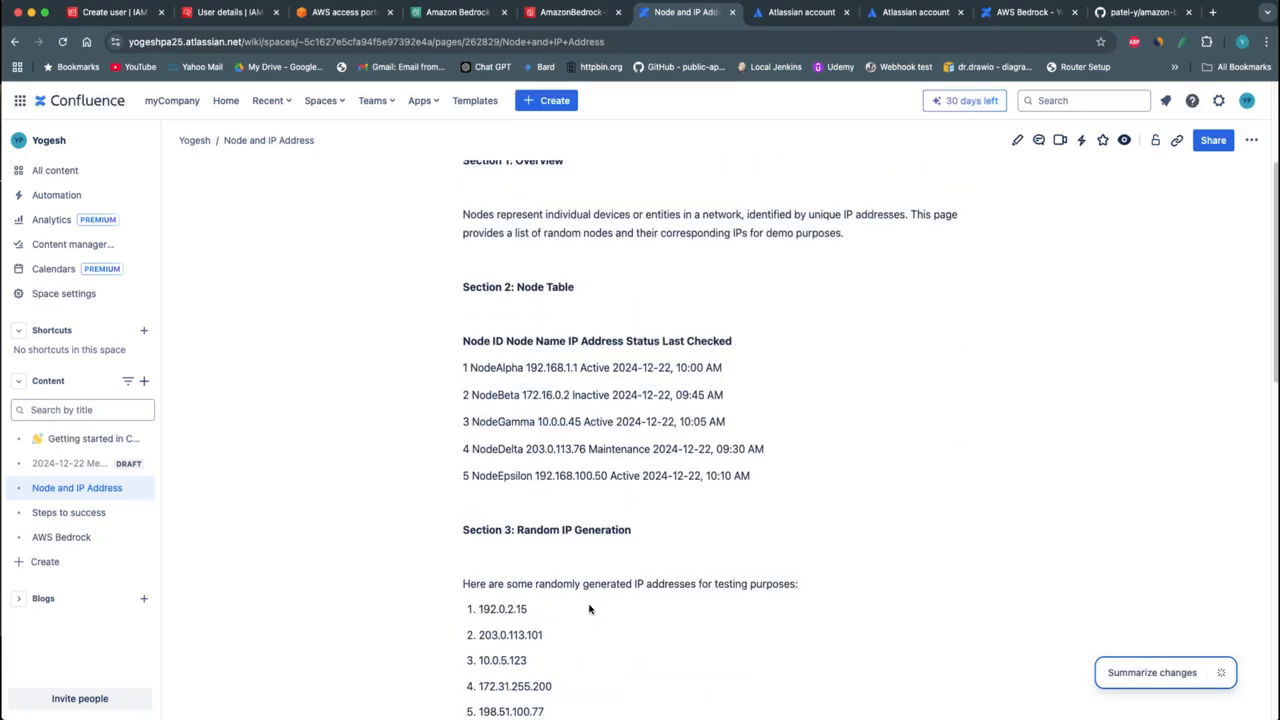
{"action": "scroll", "coordinate": [590, 608], "scroll_direction": "up", "scroll_amount": 10}
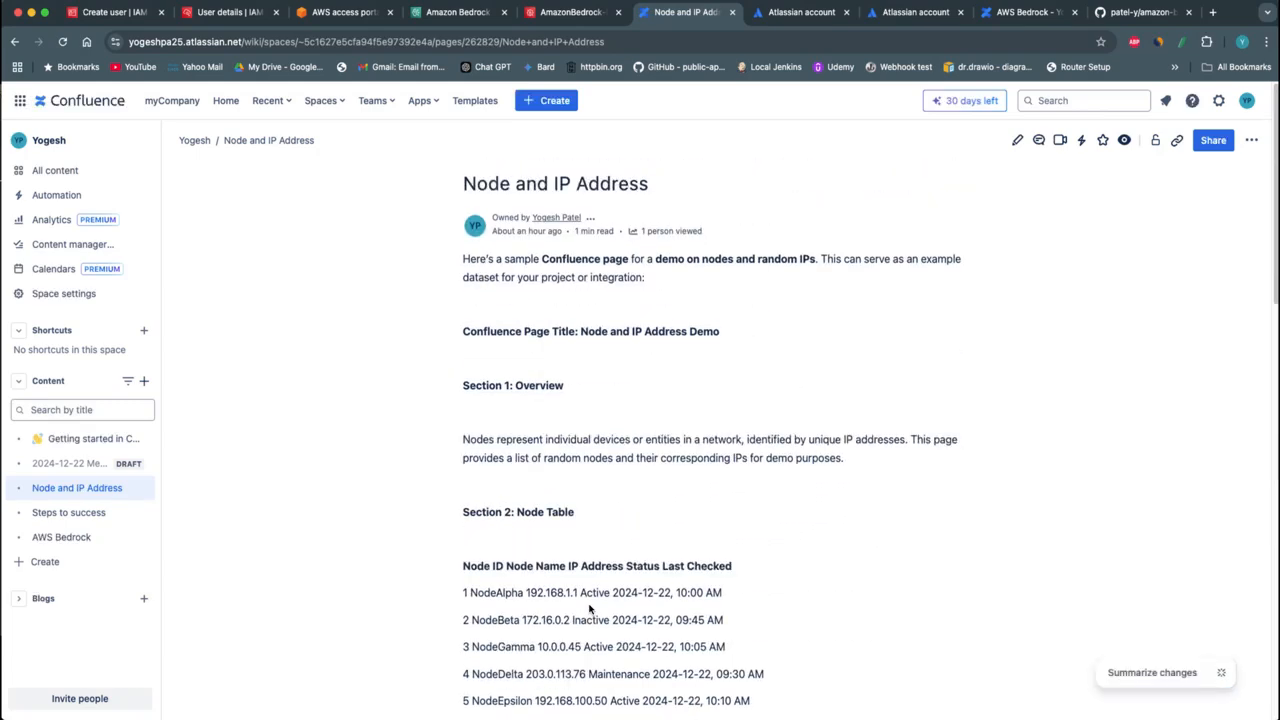
{"action": "scroll", "coordinate": [589, 608], "scroll_direction": "down", "scroll_amount": 3}
{"action": "scroll", "coordinate": [589, 608], "scroll_direction": "up", "scroll_amount": 3}
Switch to Amazon Bedrock and start creating a Knowledge Base with vector store
{"action": "left_click", "coordinate": [440, 20]}
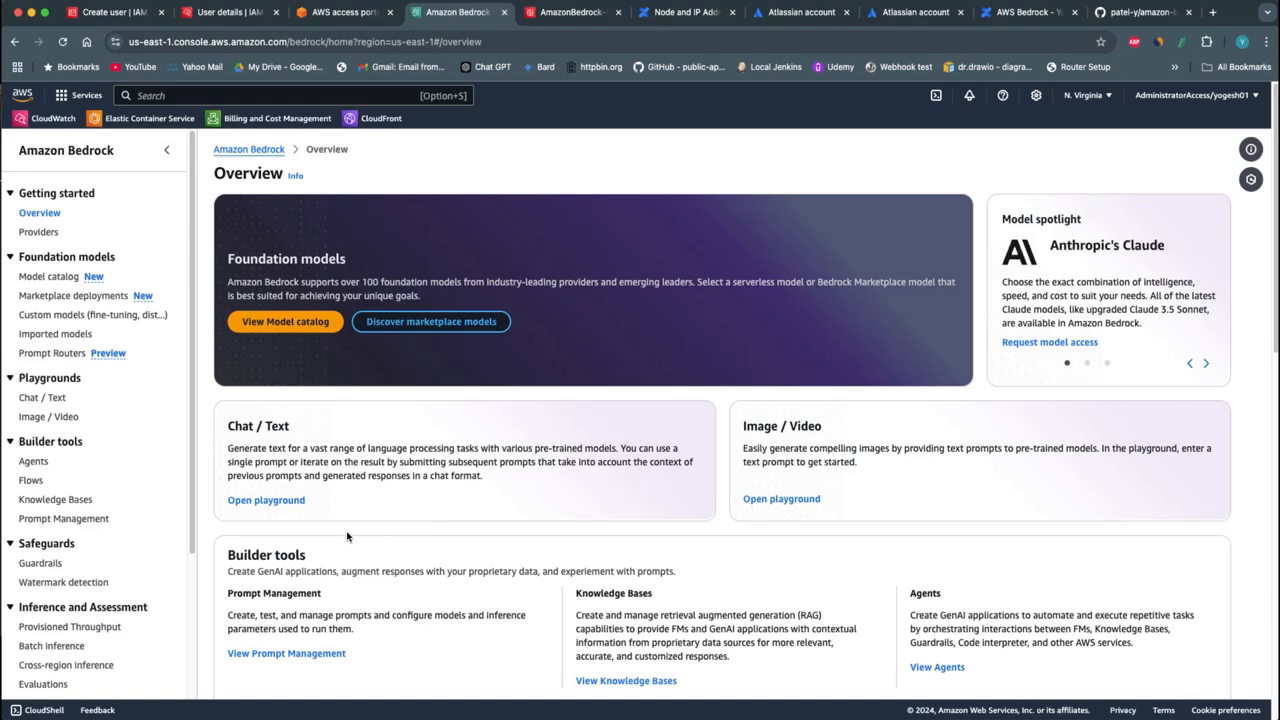
{"action": "left_click", "coordinate": [86, 500]}
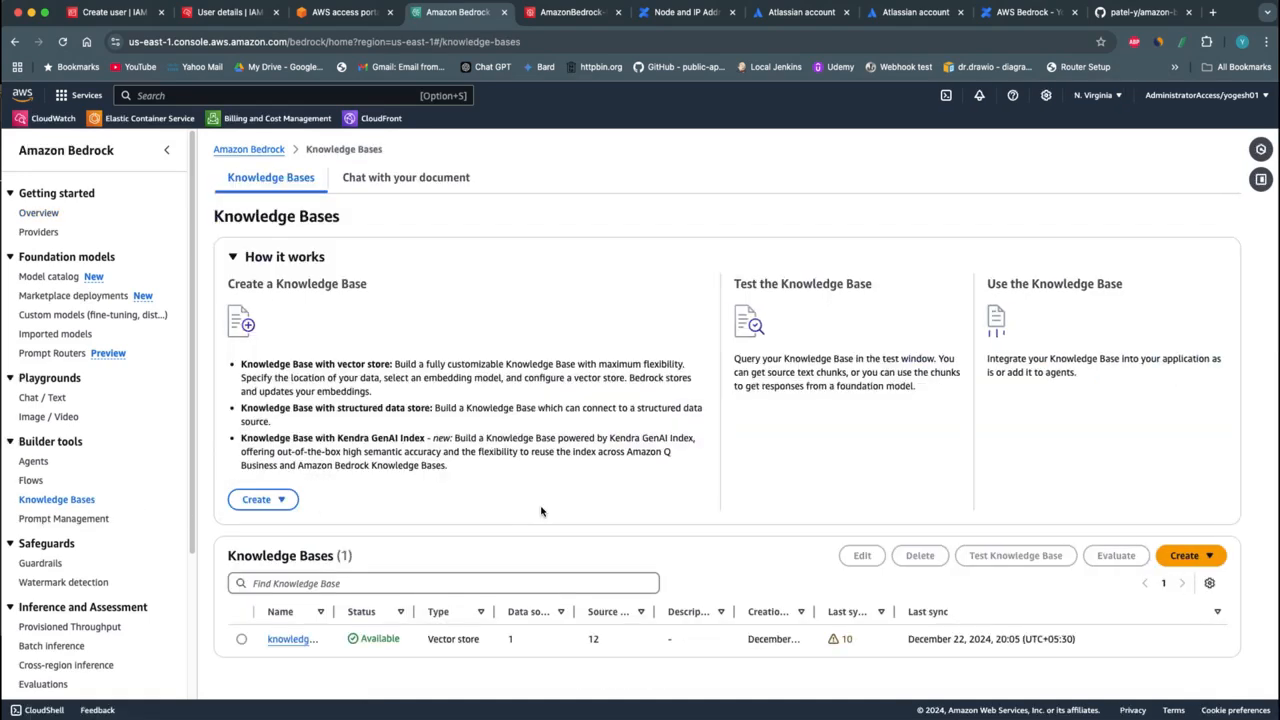
{"action": "left_click", "coordinate": [1176, 562]}
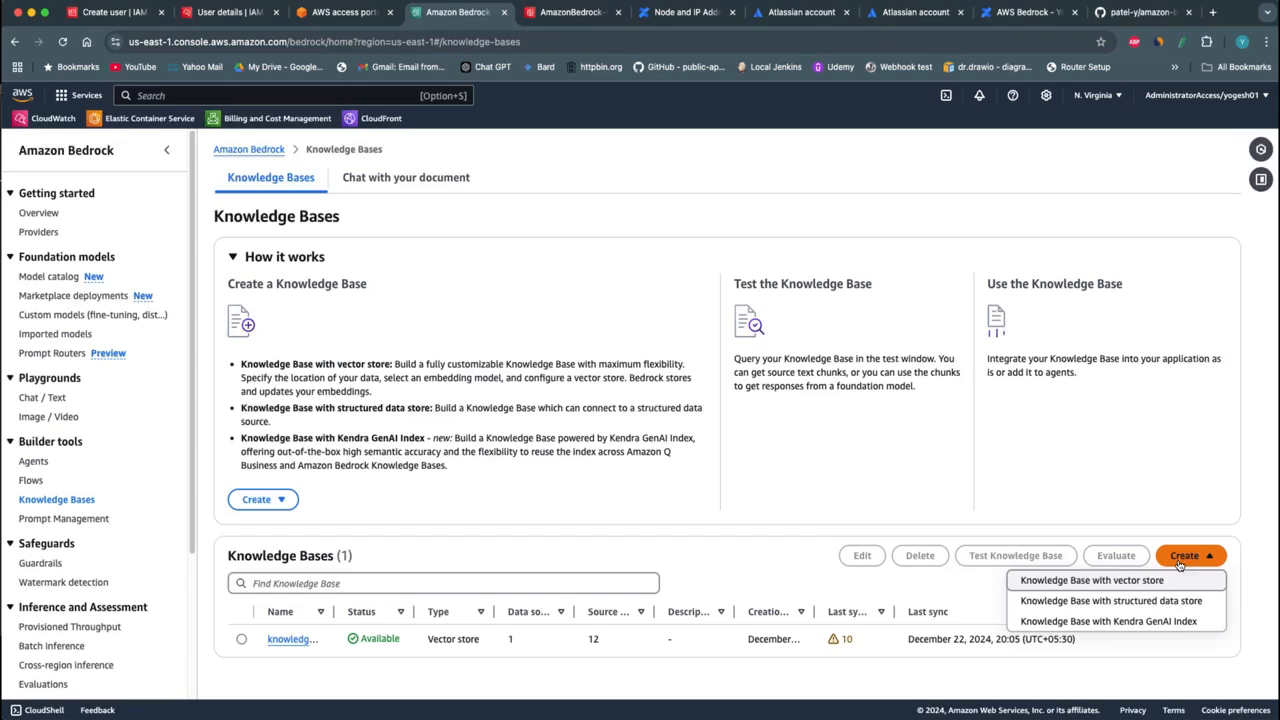
{"action": "left_click", "coordinate": [1120, 581]}
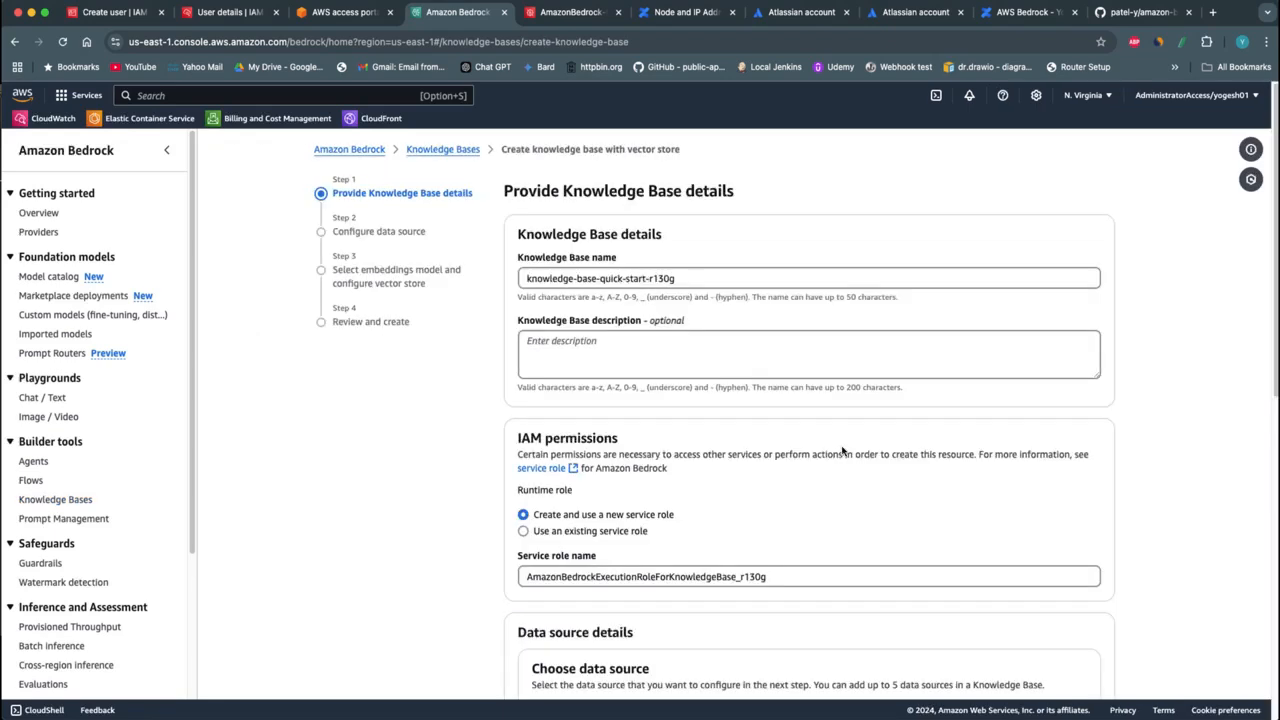
Name the new knowledge base confluence-knowledge-base
{"action": "left_click", "coordinate": [700, 275]}
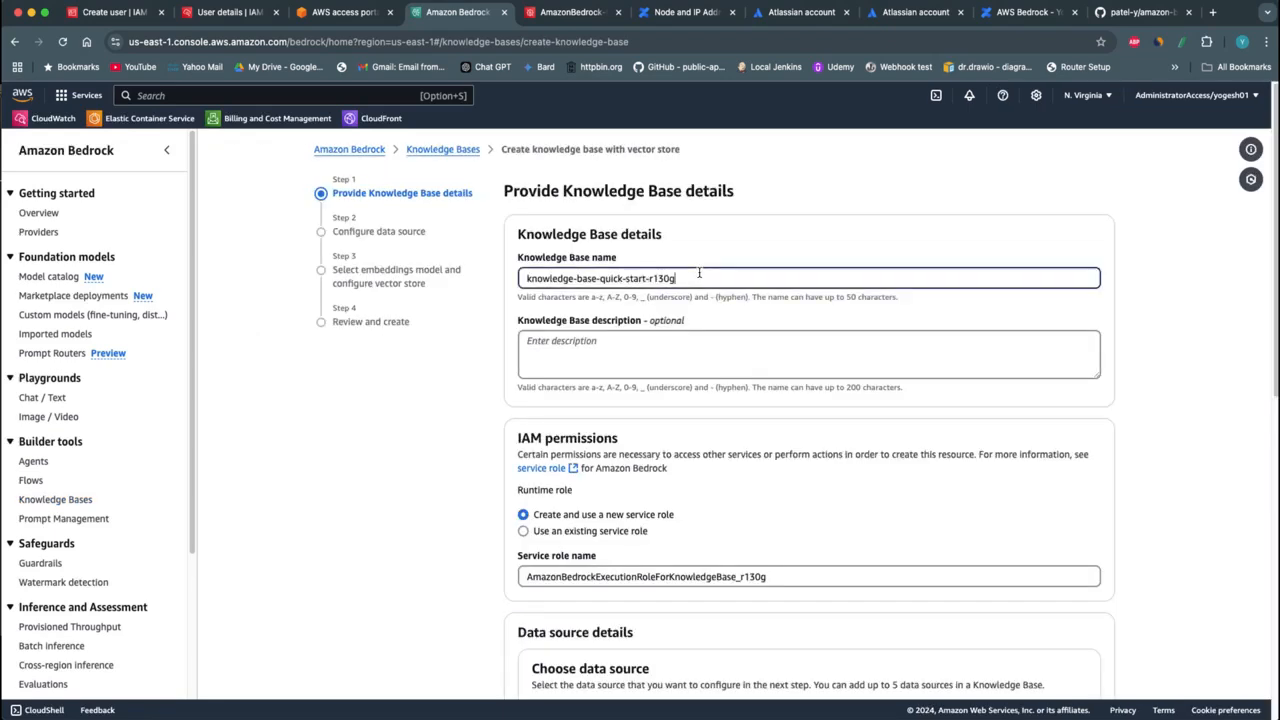
{"action": "key", "text": "super+a"}
{"action": "type", "text": "confluence-knowledge-base"}
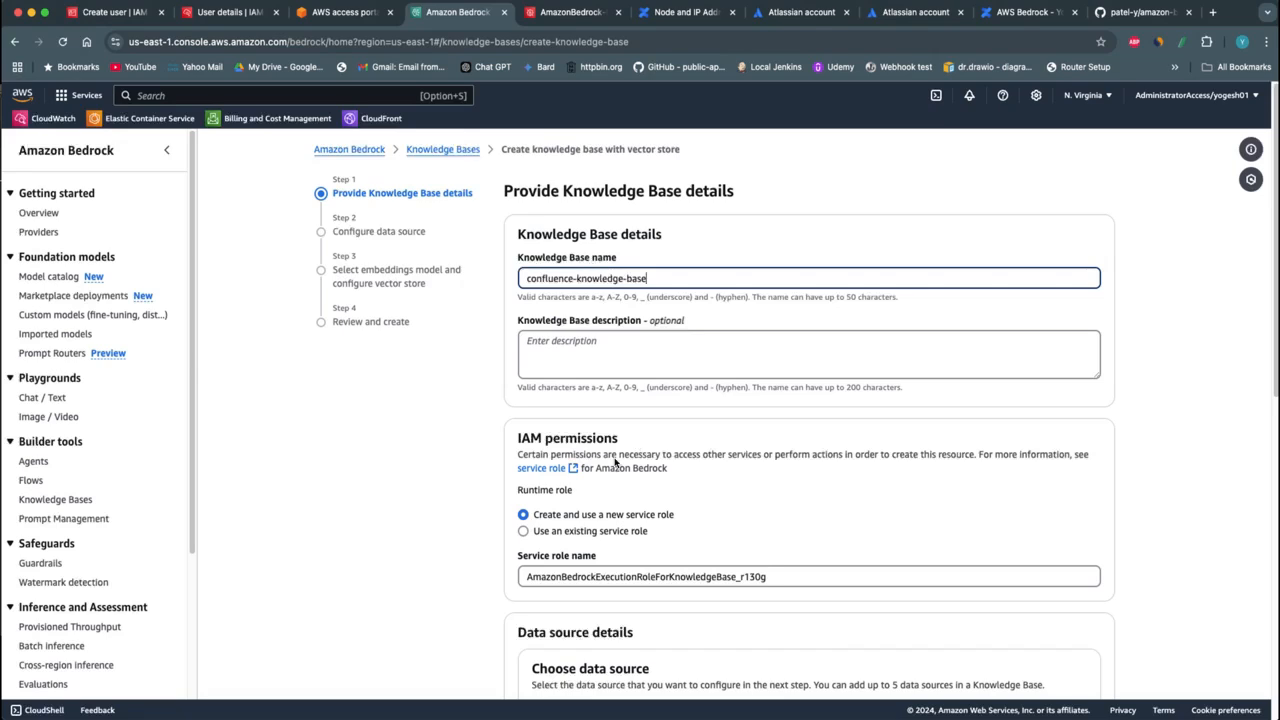
Choose Confluence as the third-party data source and proceed to the data source configuration
{"action": "scroll", "coordinate": [616, 463], "scroll_direction": "down", "scroll_amount": 1}
{"action": "scroll", "coordinate": [697, 505], "scroll_direction": "down", "scroll_amount": 1}
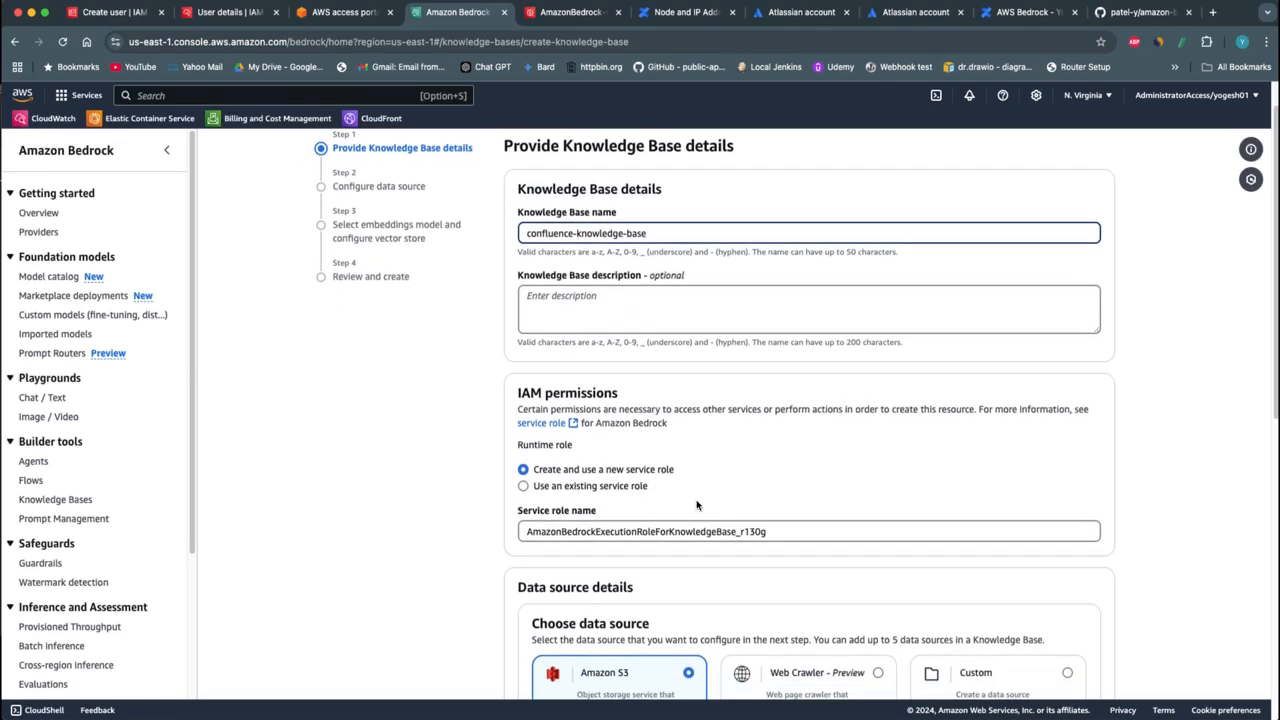
{"action": "scroll", "coordinate": [690, 510], "scroll_direction": "down", "scroll_amount": 5}
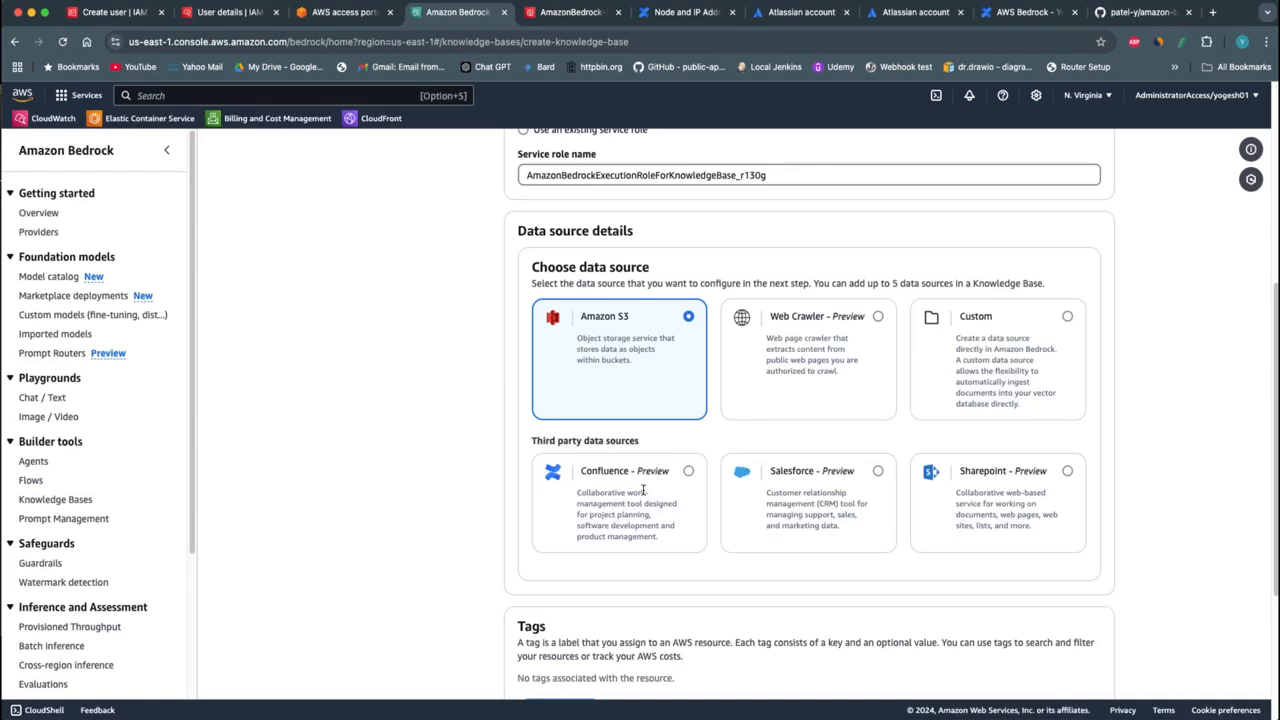
{"action": "left_click_drag", "start_coordinate": [984, 360], "coordinate": [1020, 405]}
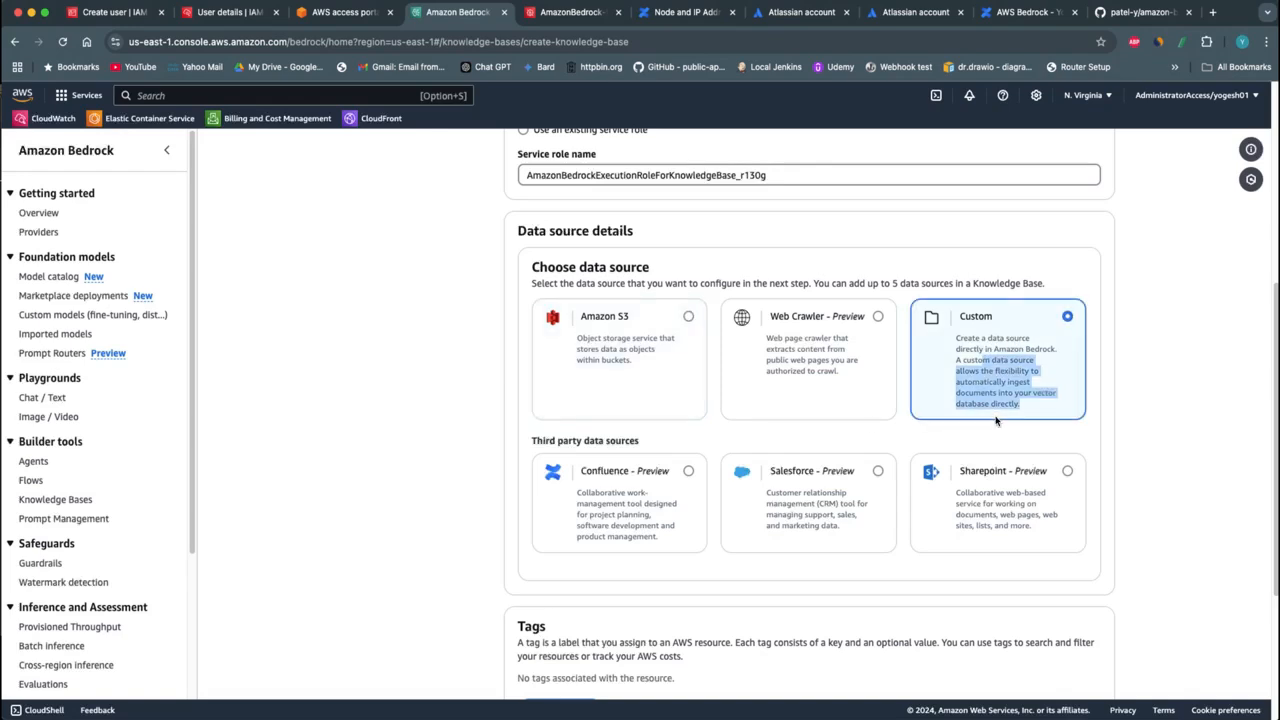
{"action": "left_click", "coordinate": [612, 494]}
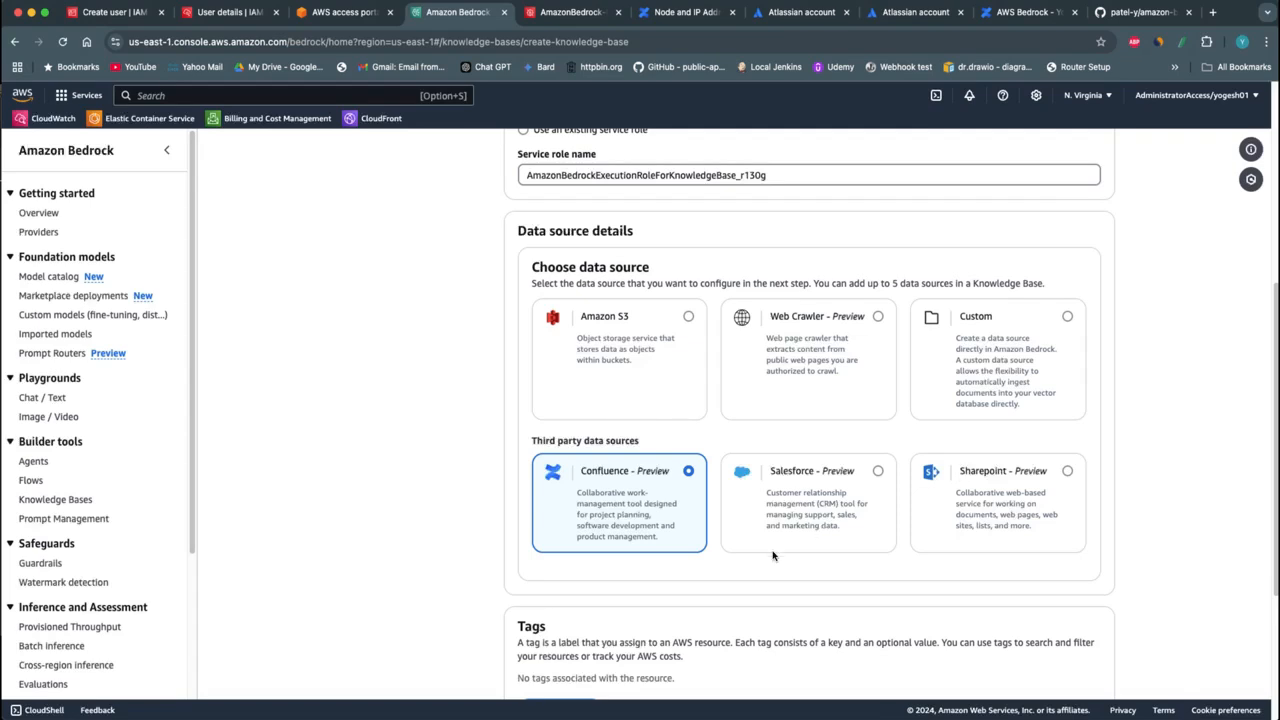
{"action": "scroll", "coordinate": [729, 566], "scroll_direction": "down", "scroll_amount": 5}
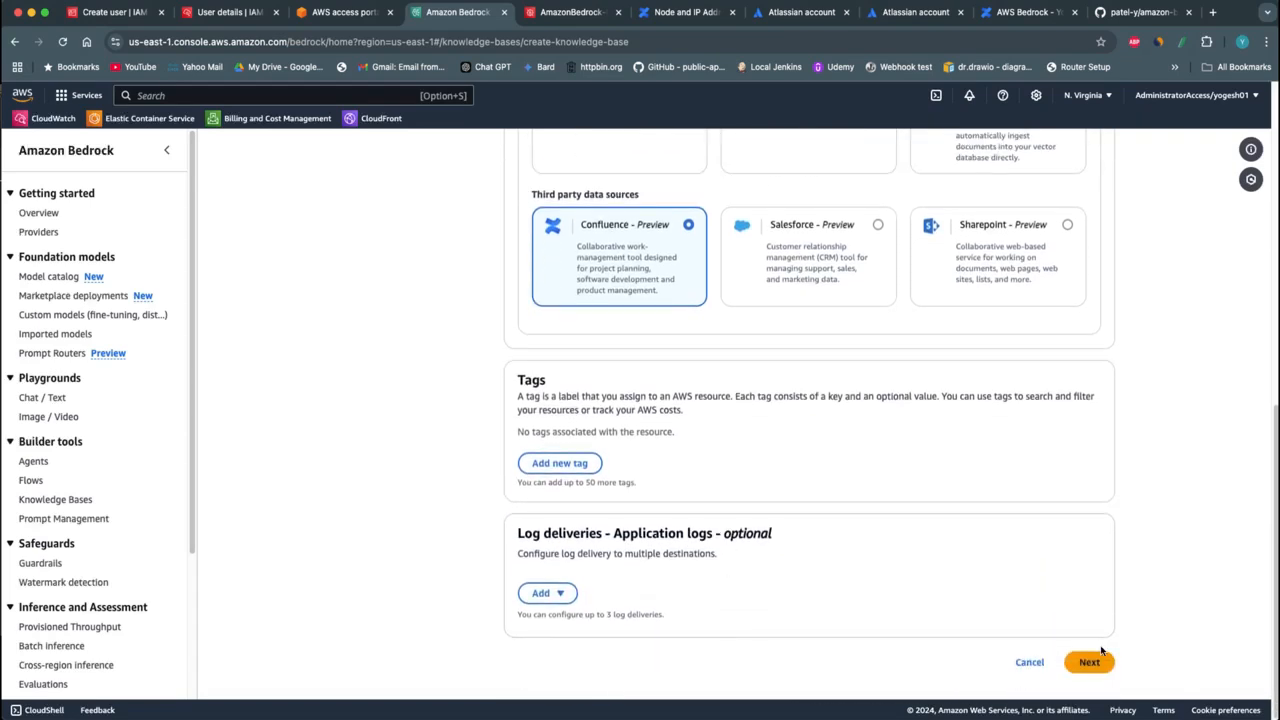
{"action": "left_click", "coordinate": [1090, 666]}
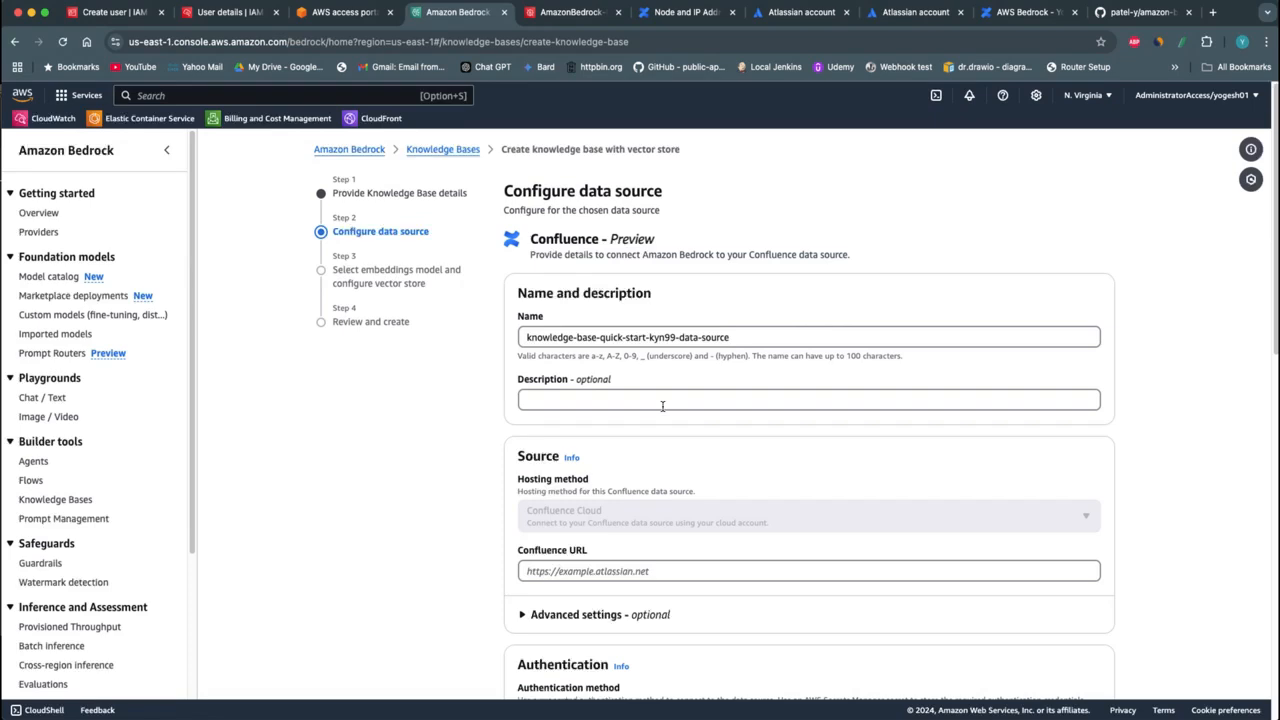
Copy the site's base address from the Confluence home page and enter it as the data source's Confluence URL
{"action": "scroll", "coordinate": [651, 449], "scroll_direction": "down", "scroll_amount": 2}
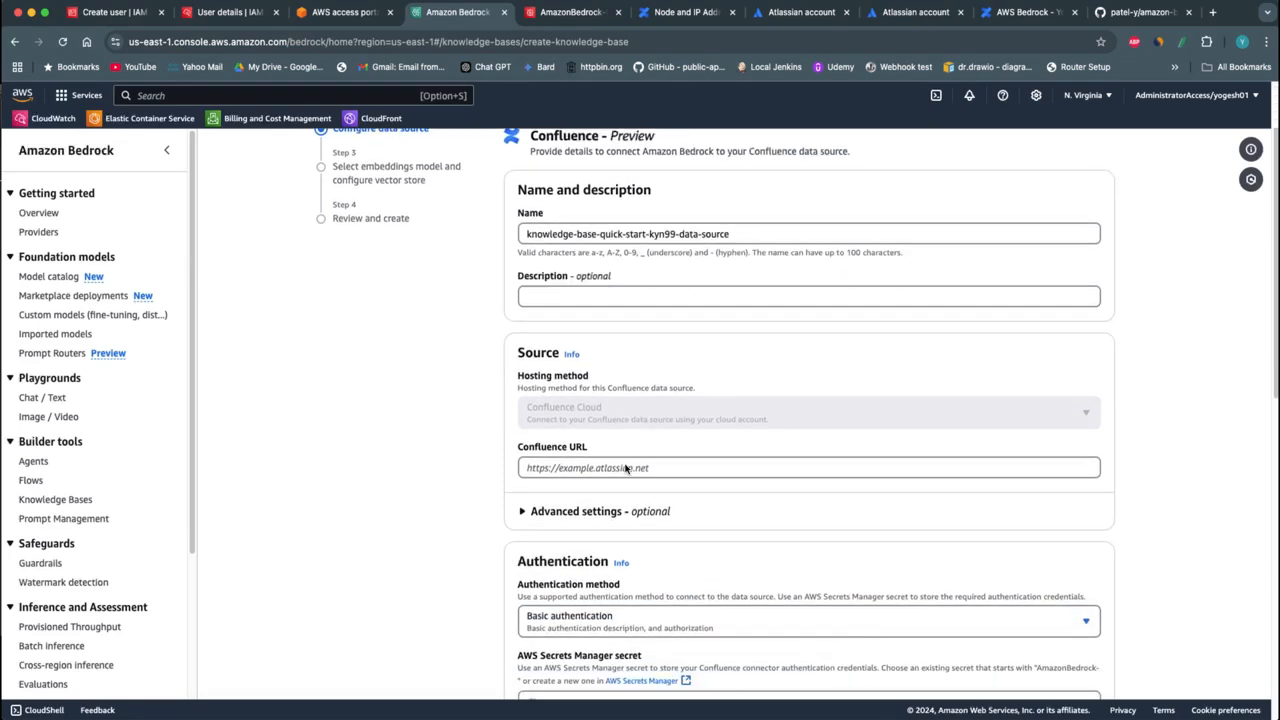
{"action": "left_click", "coordinate": [604, 467]}
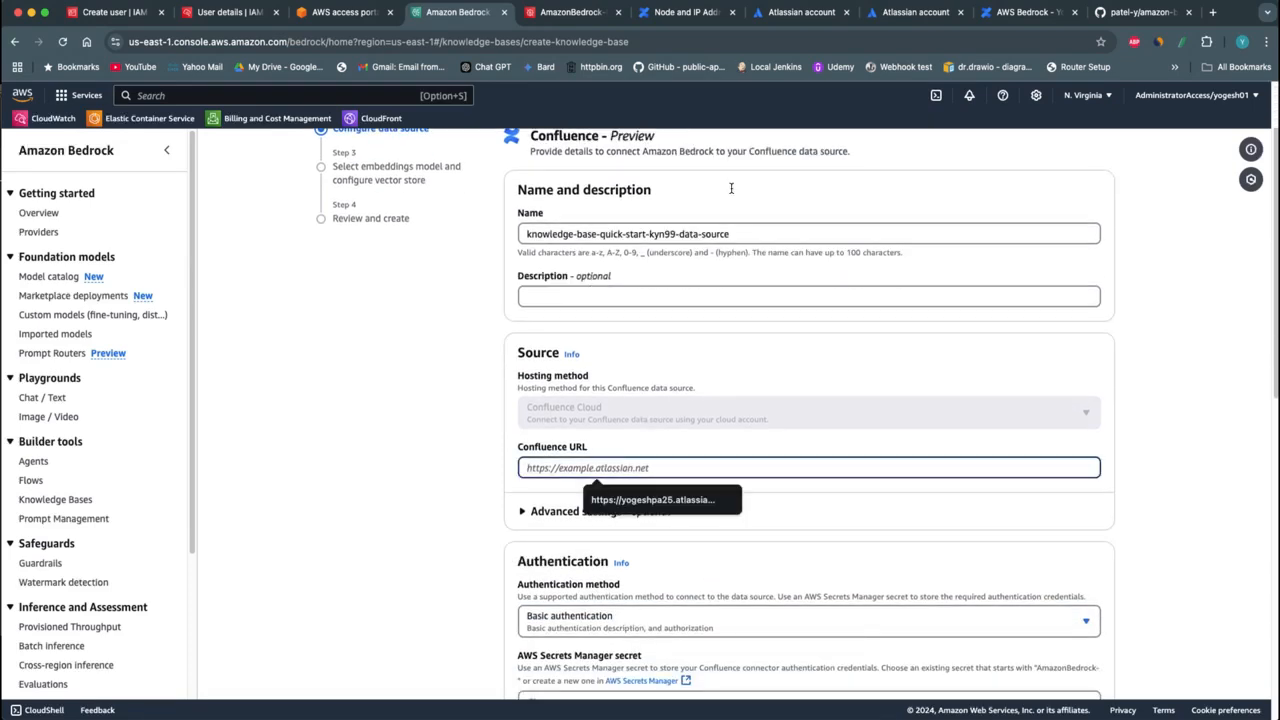
{"action": "left_click", "coordinate": [798, 12]}
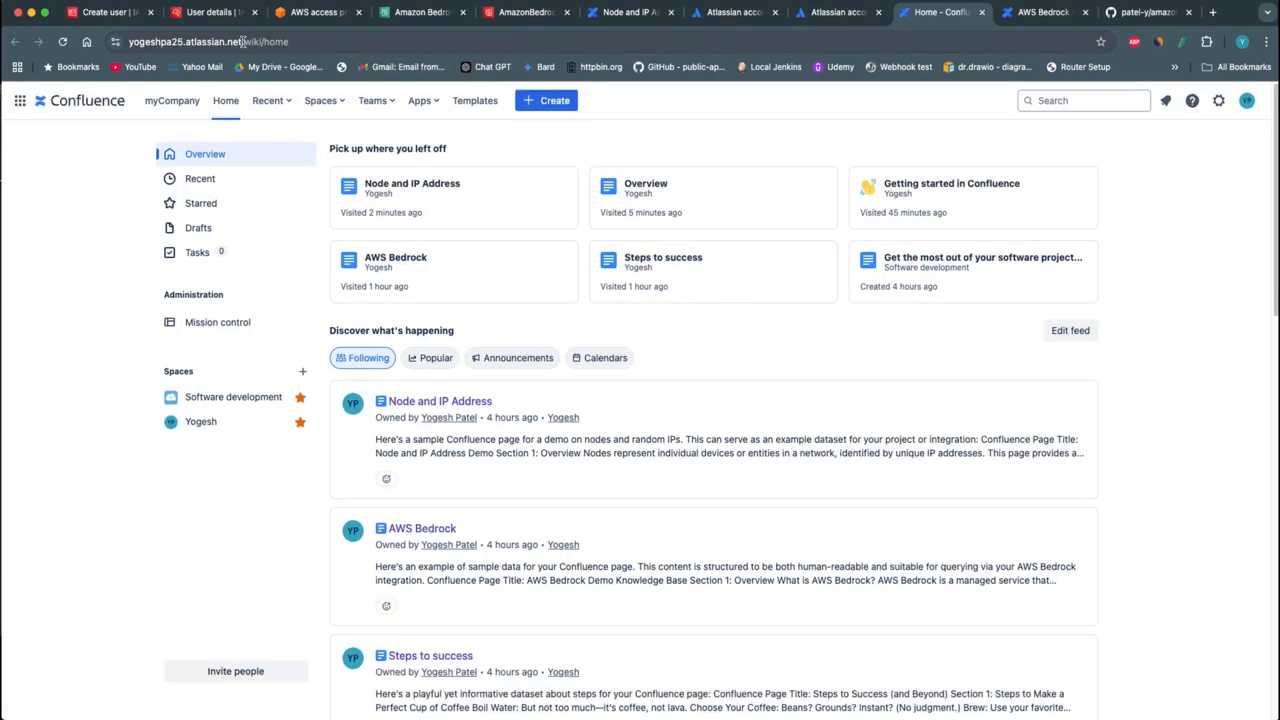
{"action": "left_click", "coordinate": [241, 41]}
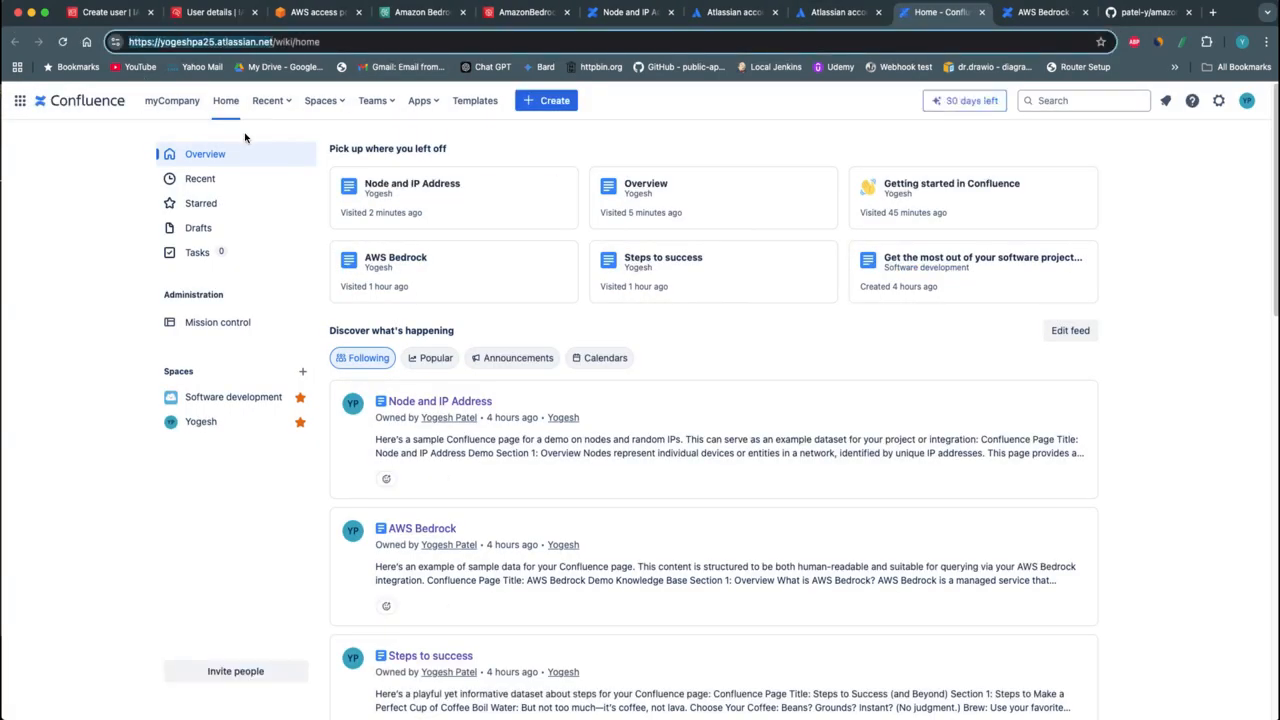
{"action": "left_click", "coordinate": [417, 20]}
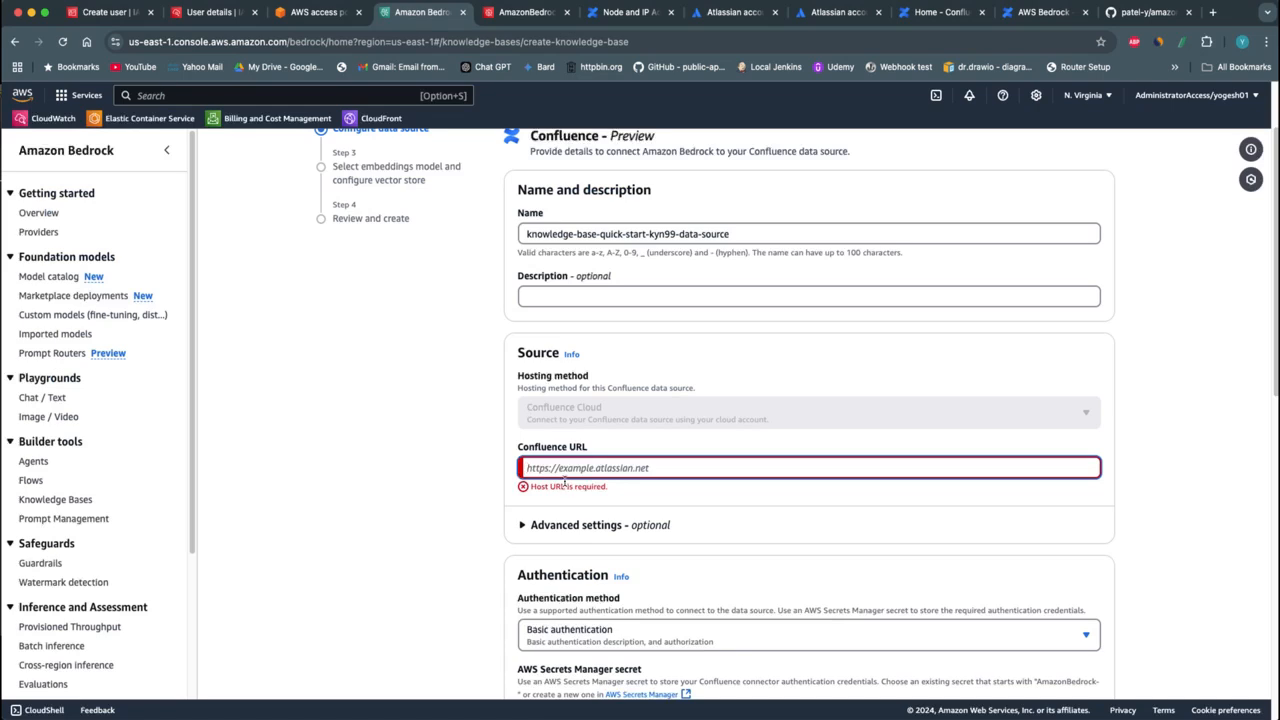
{"action": "type", "text": "https://yogeshpa25.atlassian.net/"}
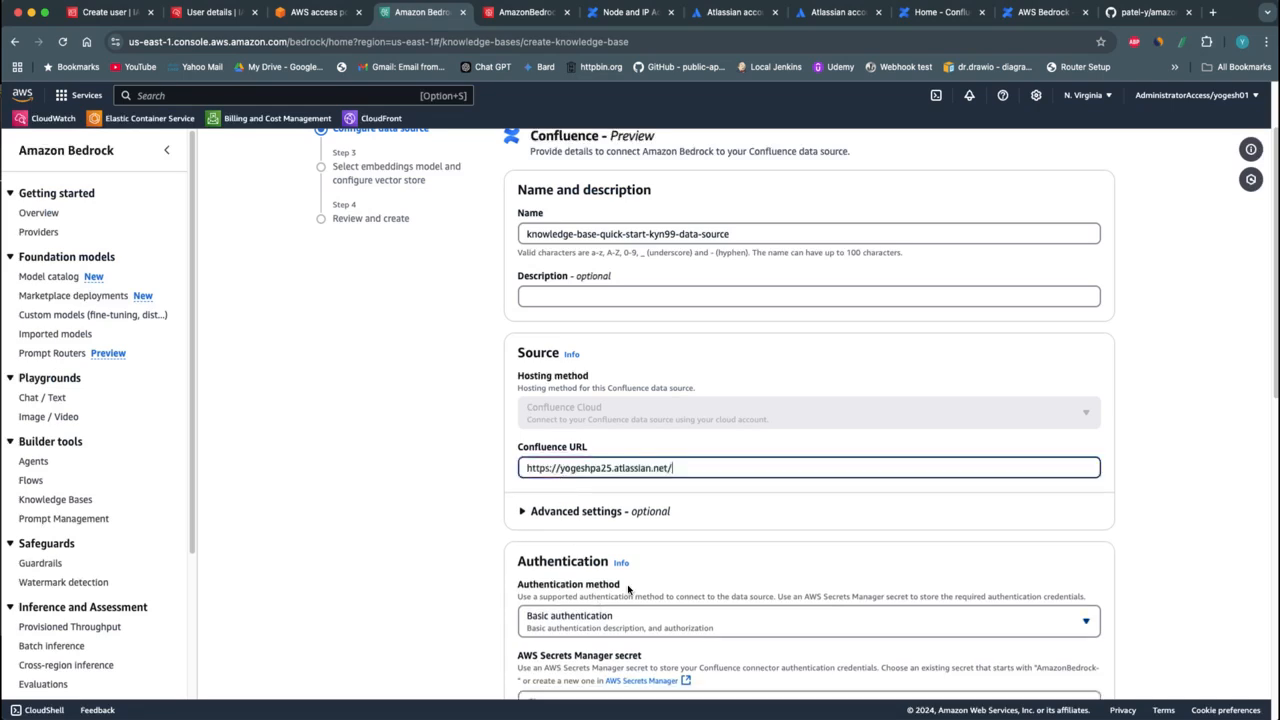
View the secrets list in AWS Secrets Manager, then return to the data source's empty secret ARN field in Amazon Bedrock
{"action": "scroll", "coordinate": [666, 540], "scroll_direction": "down", "scroll_amount": 1}
{"action": "scroll", "coordinate": [730, 495], "scroll_direction": "down", "scroll_amount": 3}
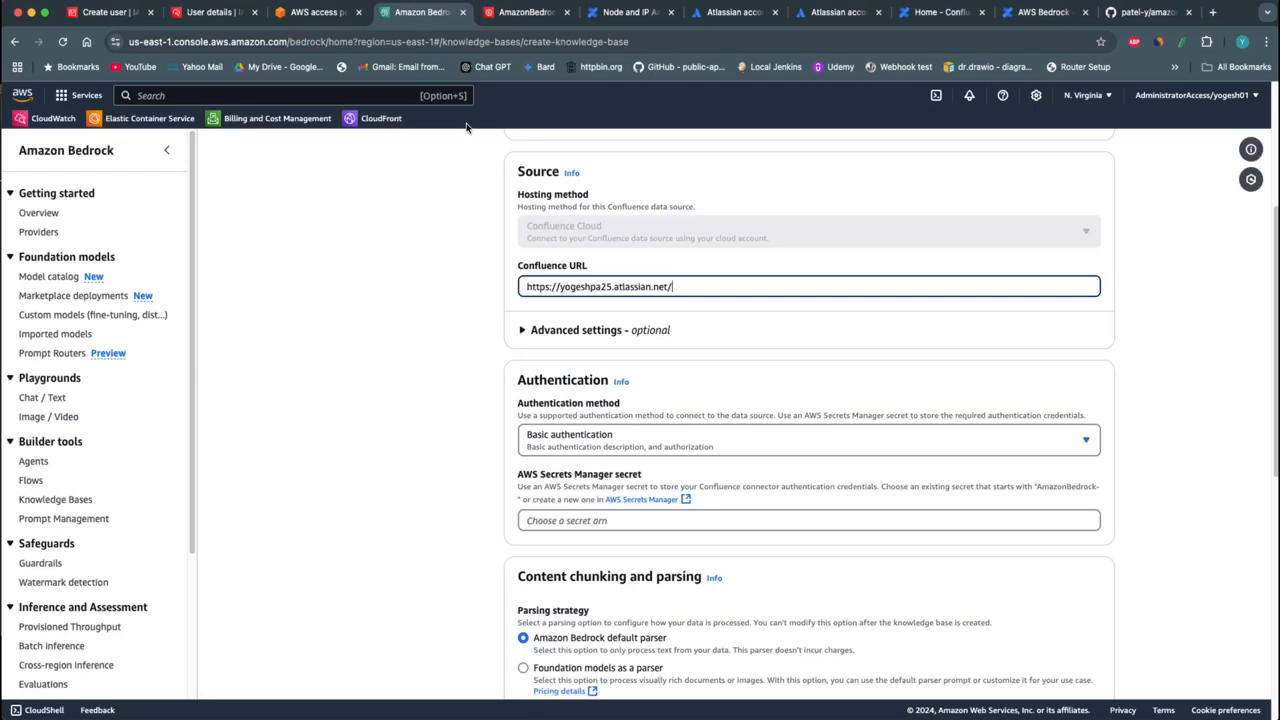
{"action": "left_click", "coordinate": [507, 16]}
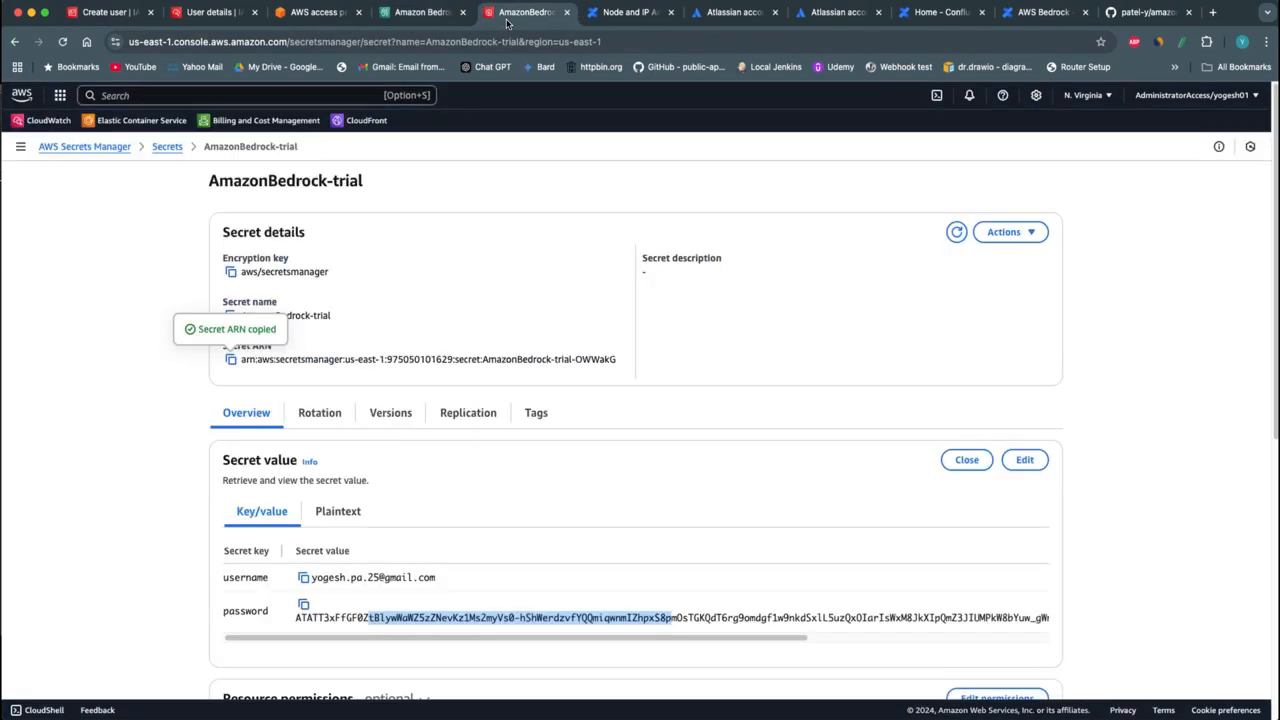
{"action": "left_click", "coordinate": [167, 147]}
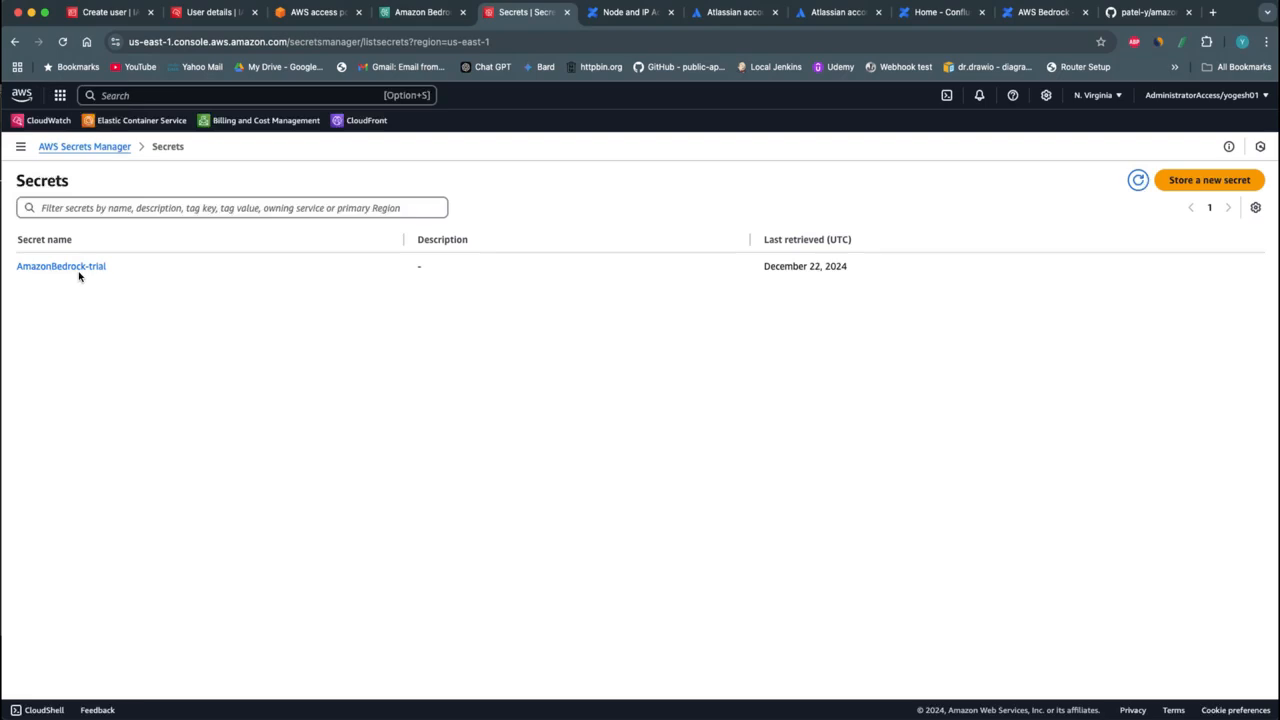
{"action": "left_click", "coordinate": [420, 12]}
{"action": "left_click", "coordinate": [563, 519]}
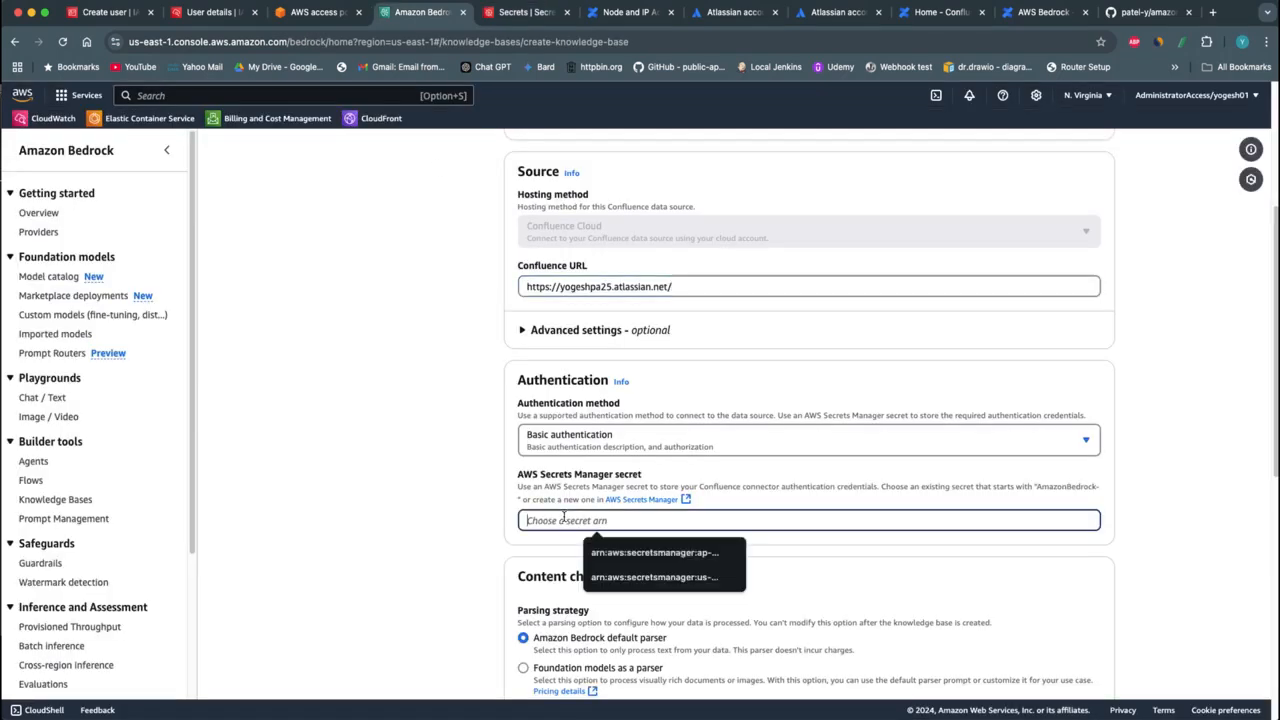
Open the AmazonBedrock-trial secret in AWS Secrets Manager, retrieve its value and examine the username and password keys
{"action": "left_click", "coordinate": [522, 12]}
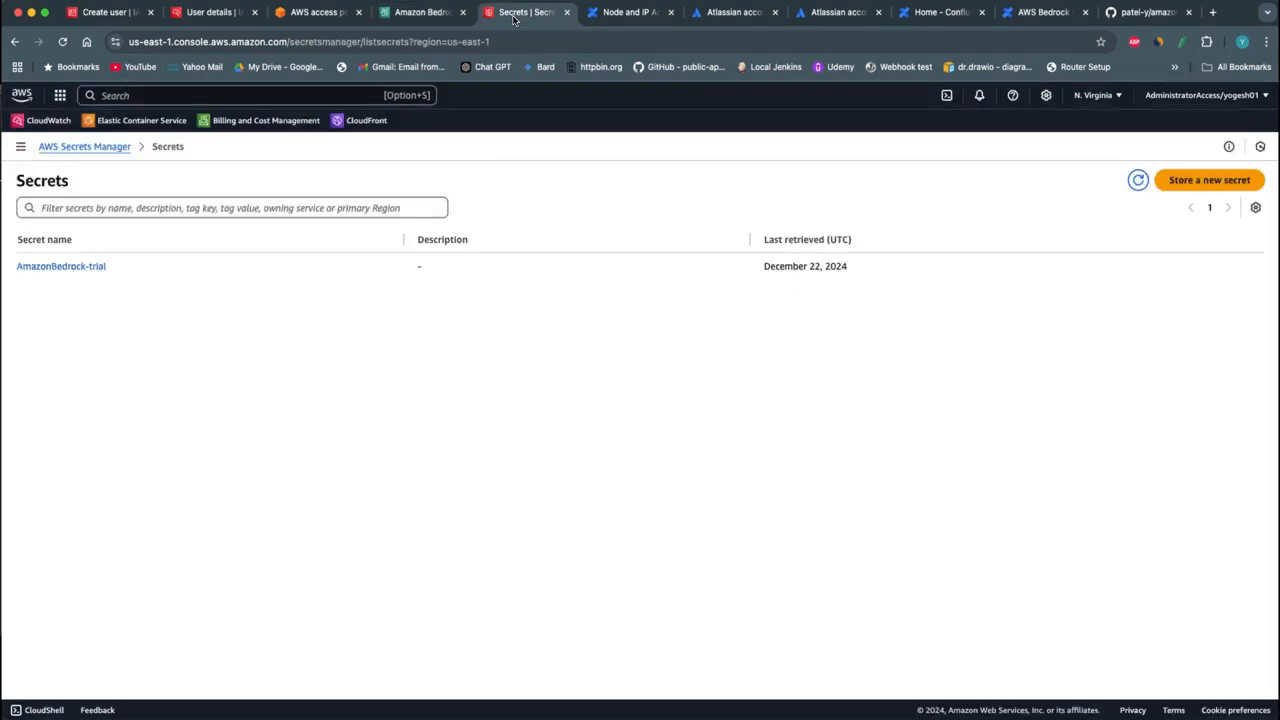
{"action": "left_click", "coordinate": [54, 268]}
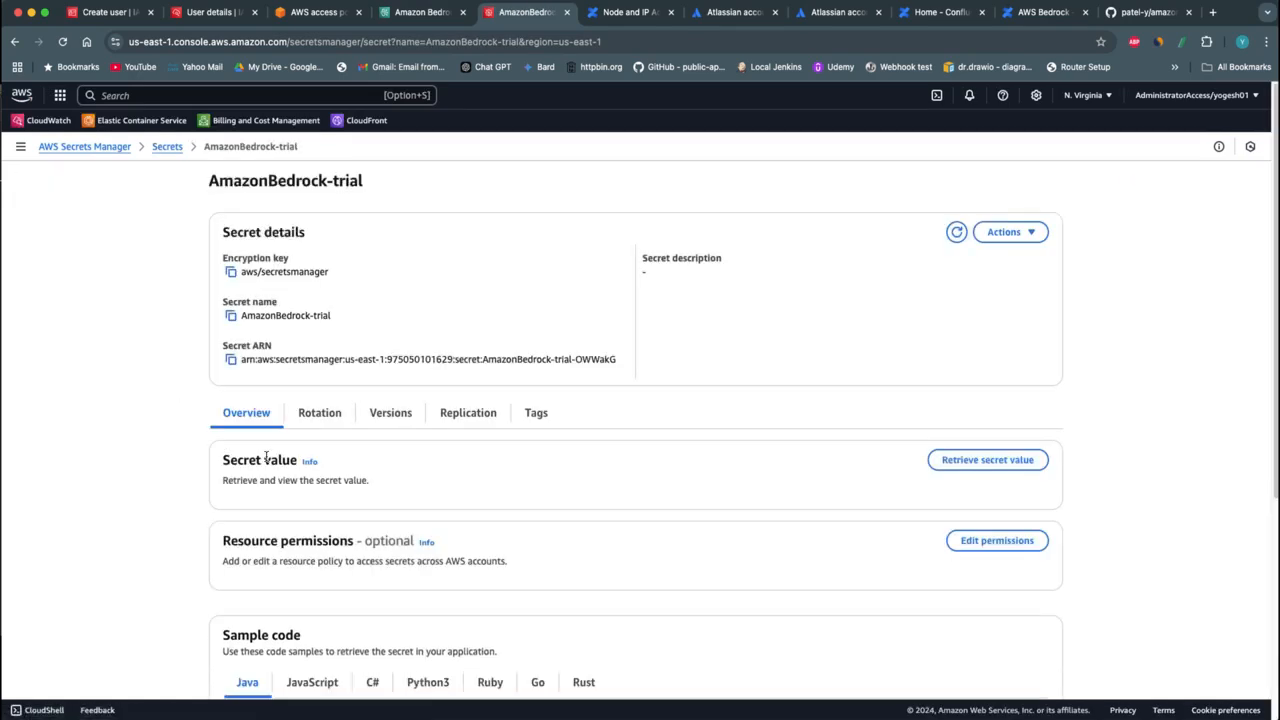
{"action": "left_click", "coordinate": [987, 460]}
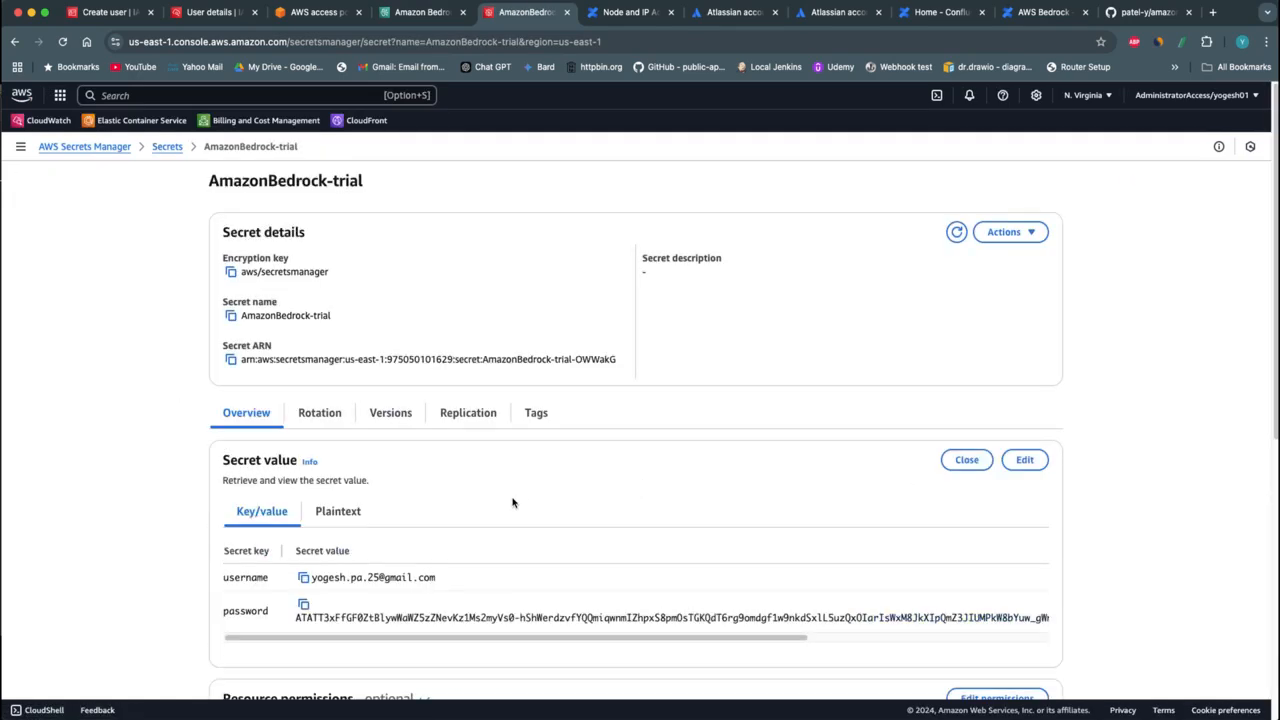
{"action": "scroll", "coordinate": [513, 503], "scroll_direction": "down", "scroll_amount": 1}
{"action": "double_click", "coordinate": [249, 594]}
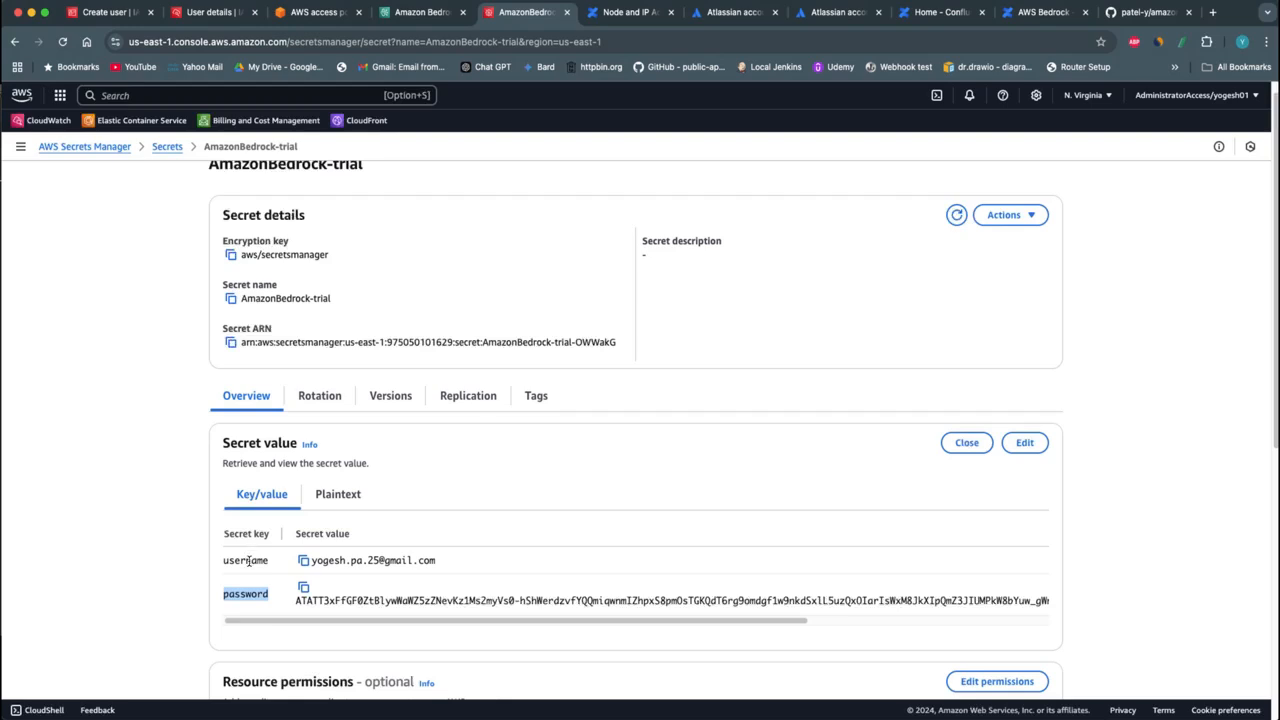
{"action": "double_click", "coordinate": [249, 560]}
{"action": "double_click", "coordinate": [249, 590]}
{"action": "double_click", "coordinate": [247, 562]}
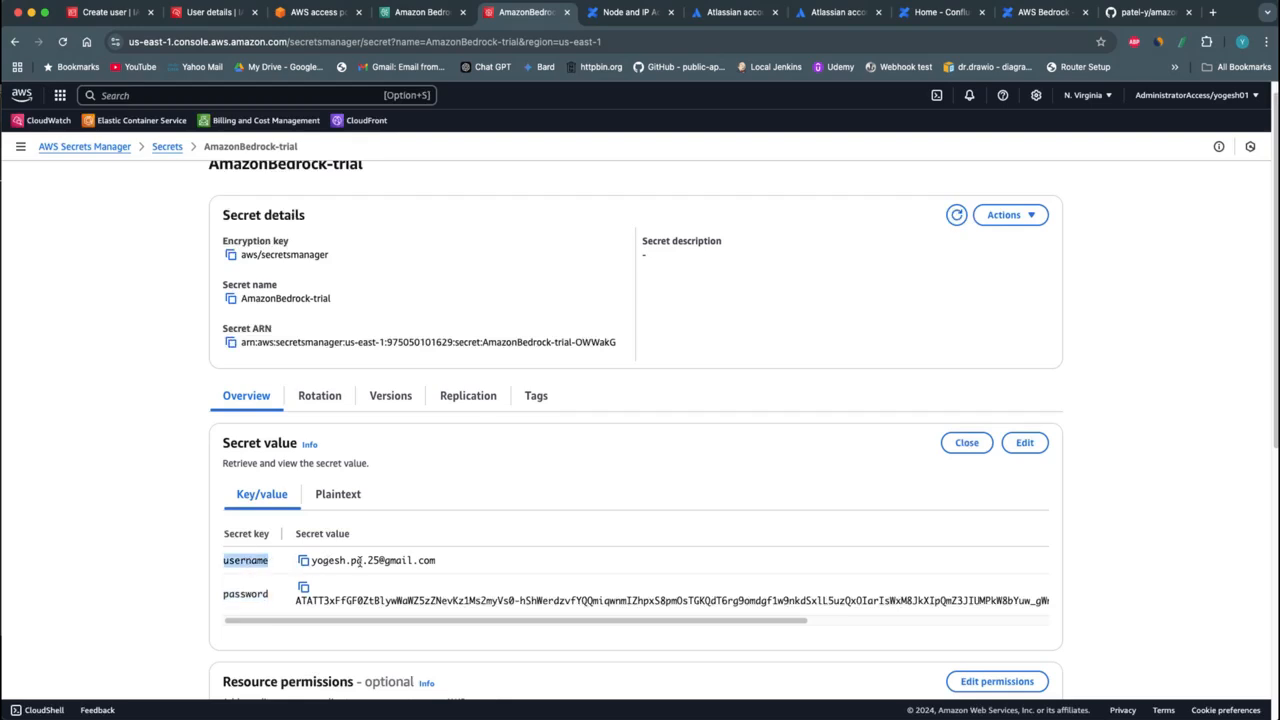
{"action": "left_click", "coordinate": [464, 565]}
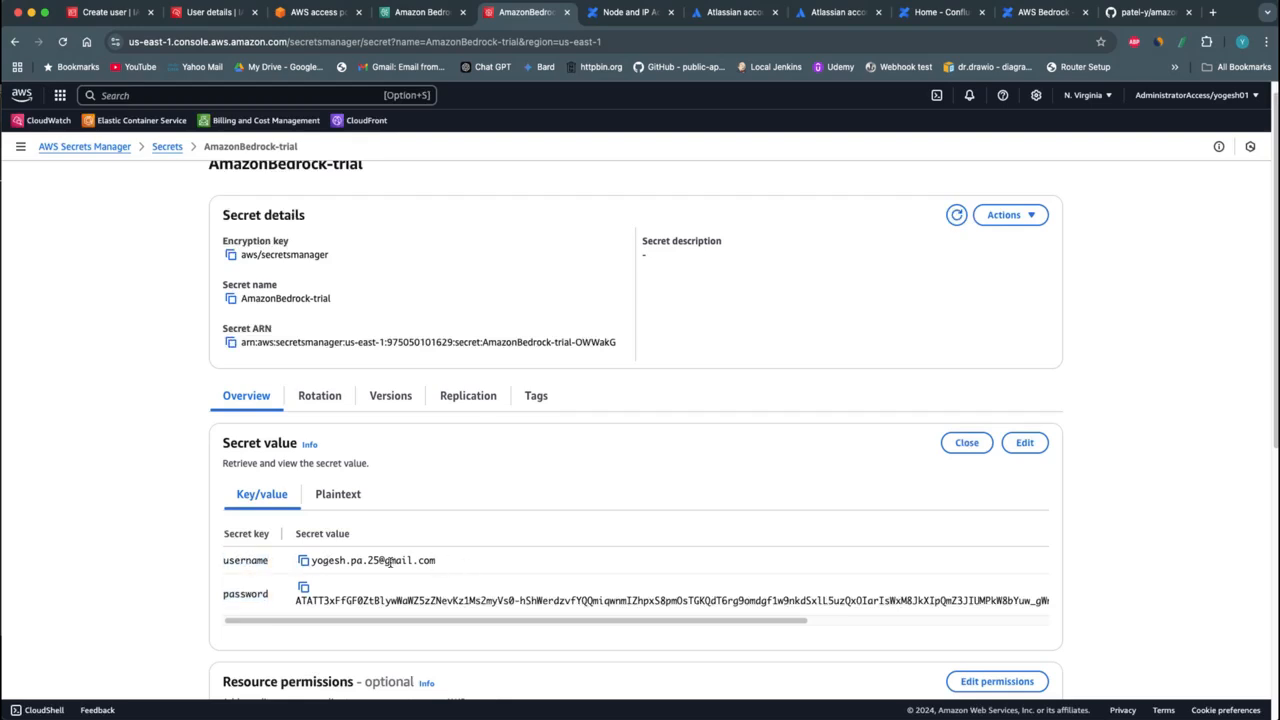
{"action": "double_click", "coordinate": [243, 594]}
Switch to Confluence and open the API tokens page in the Atlassian account's security settings
{"action": "left_click", "coordinate": [630, 14]}
{"action": "left_click", "coordinate": [1244, 101]}
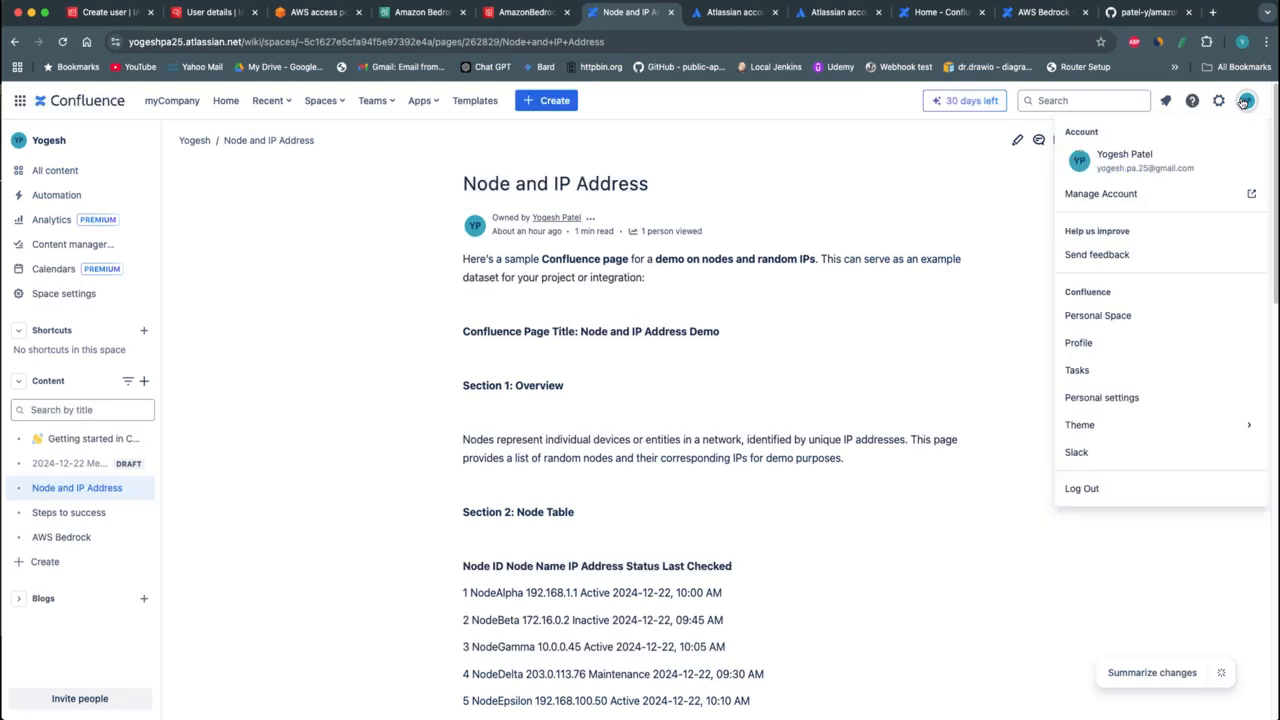
{"action": "left_click", "coordinate": [1112, 196]}
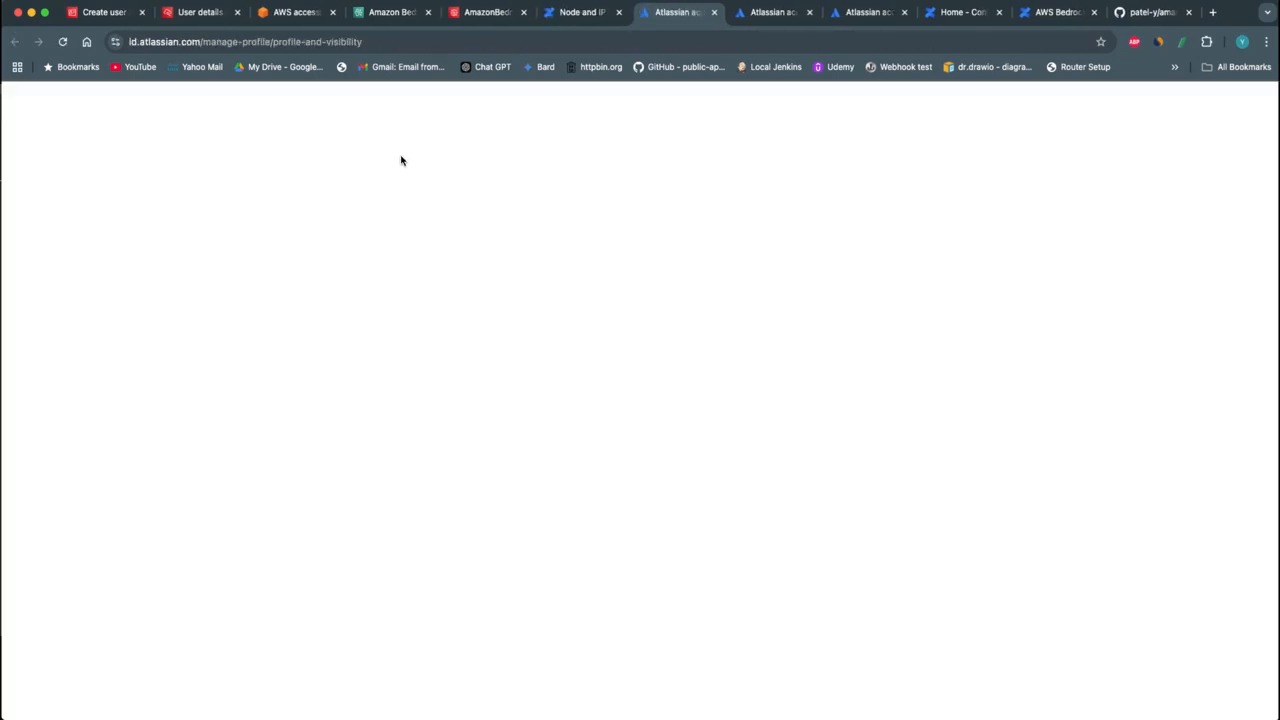
{"action": "left_click", "coordinate": [368, 101]}
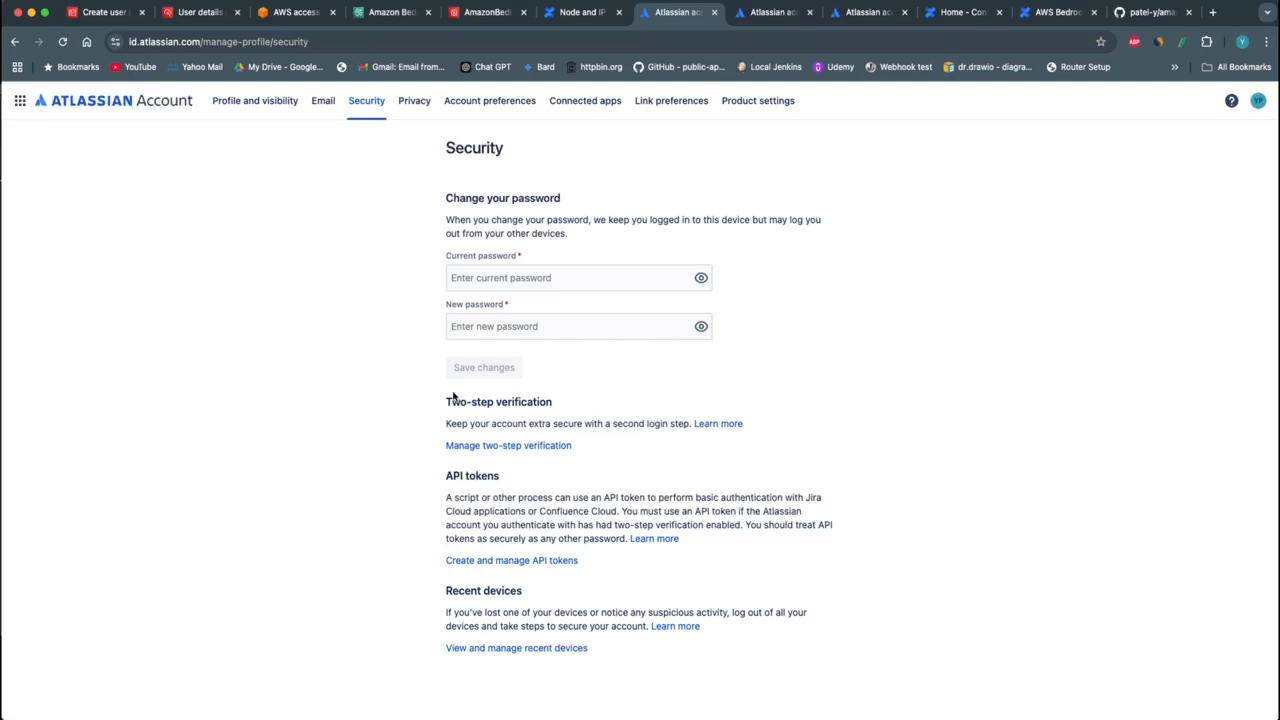
{"action": "left_click", "coordinate": [504, 561]}
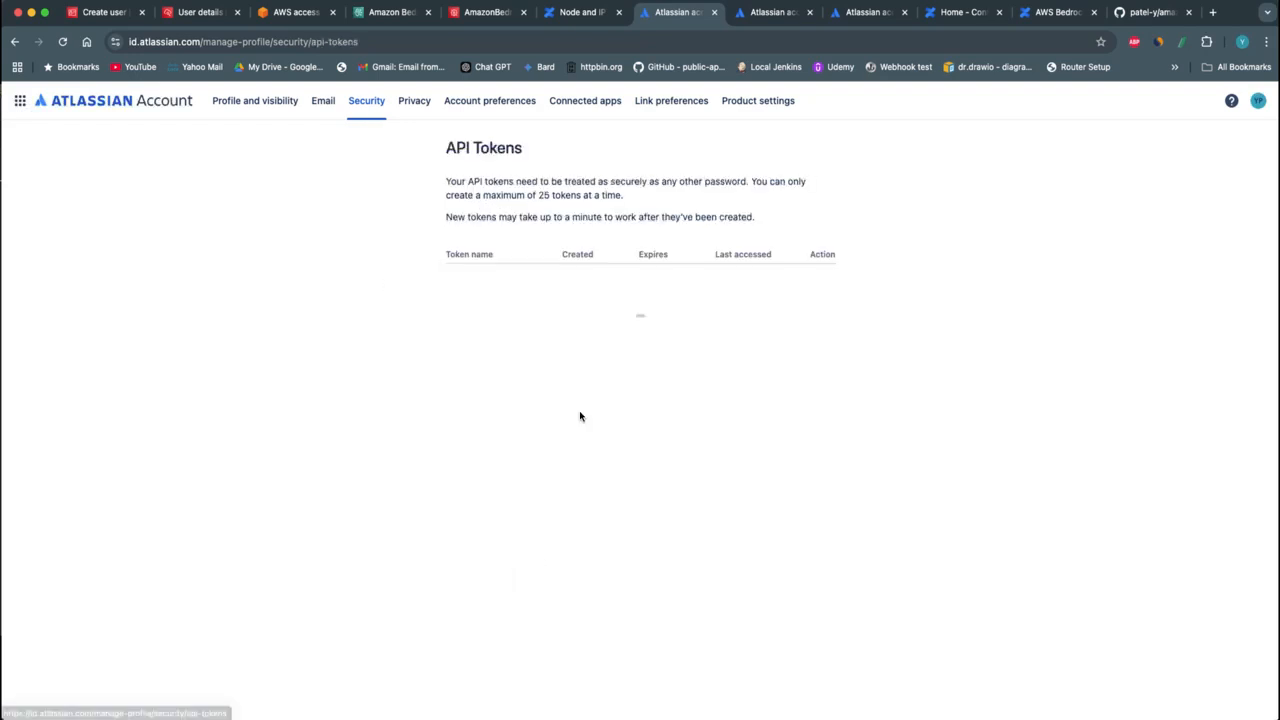
Create an Atlassian API token named trial-04 that expires on December 31, 2024, and copy the token
{"action": "left_click", "coordinate": [679, 149]}
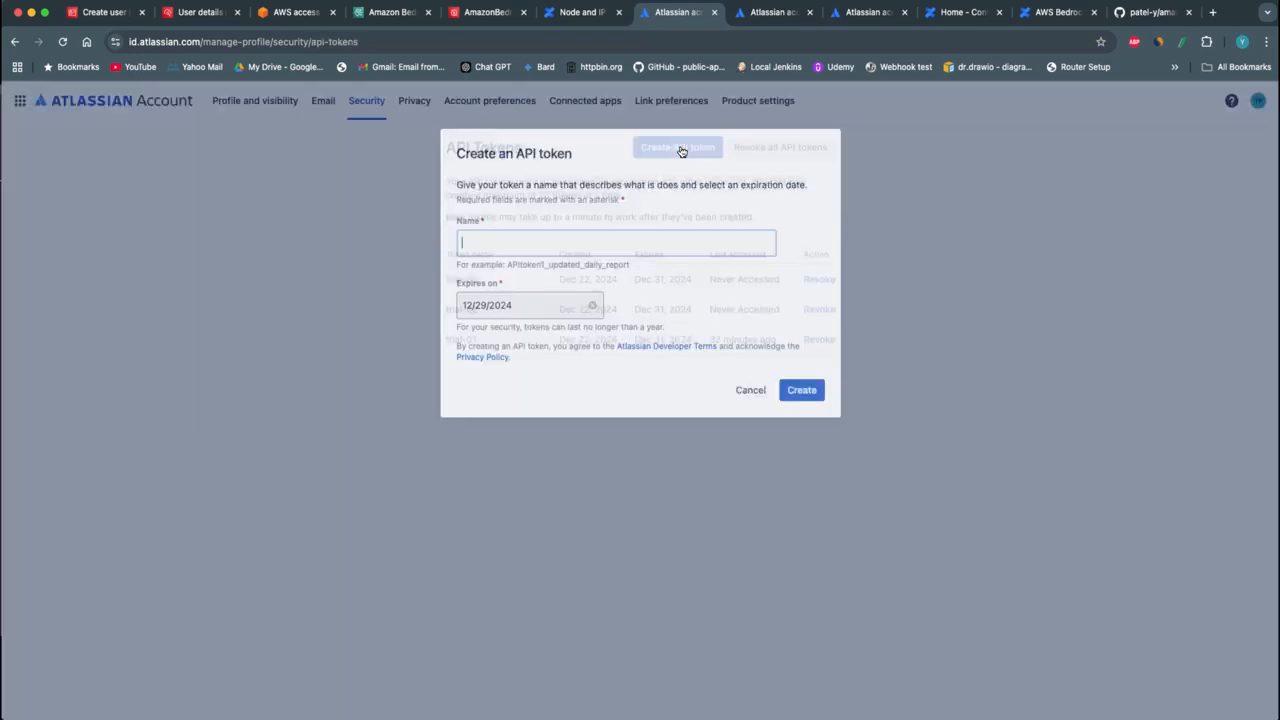
{"action": "left_click", "coordinate": [515, 237]}
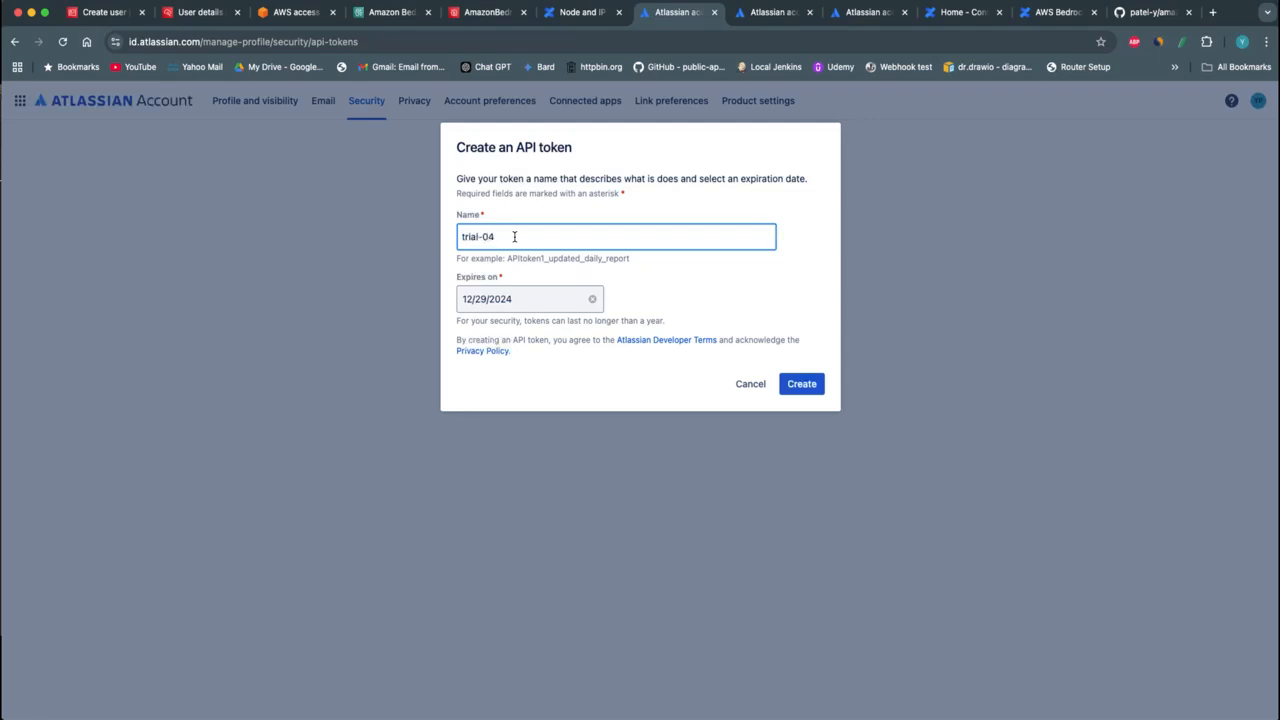
{"action": "left_click", "coordinate": [592, 299]}
{"action": "left_click", "coordinate": [591, 299]}
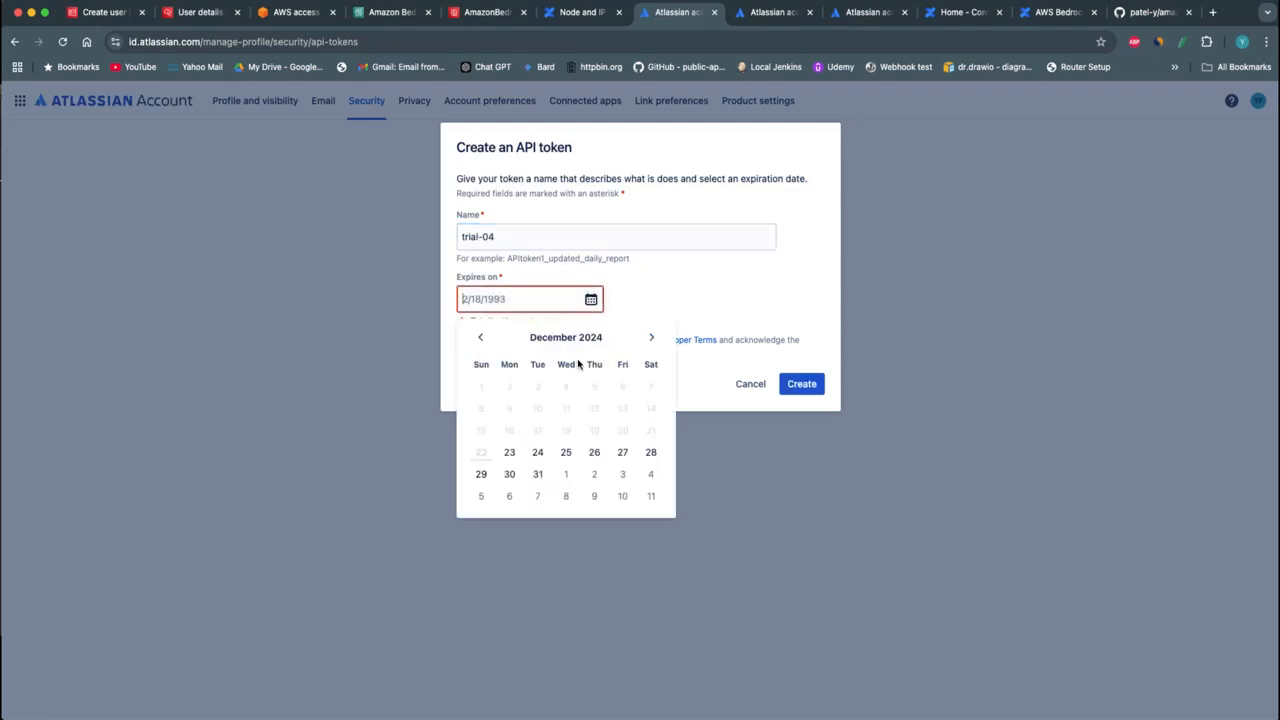
{"action": "left_click", "coordinate": [539, 474]}
{"action": "left_click", "coordinate": [801, 384]}
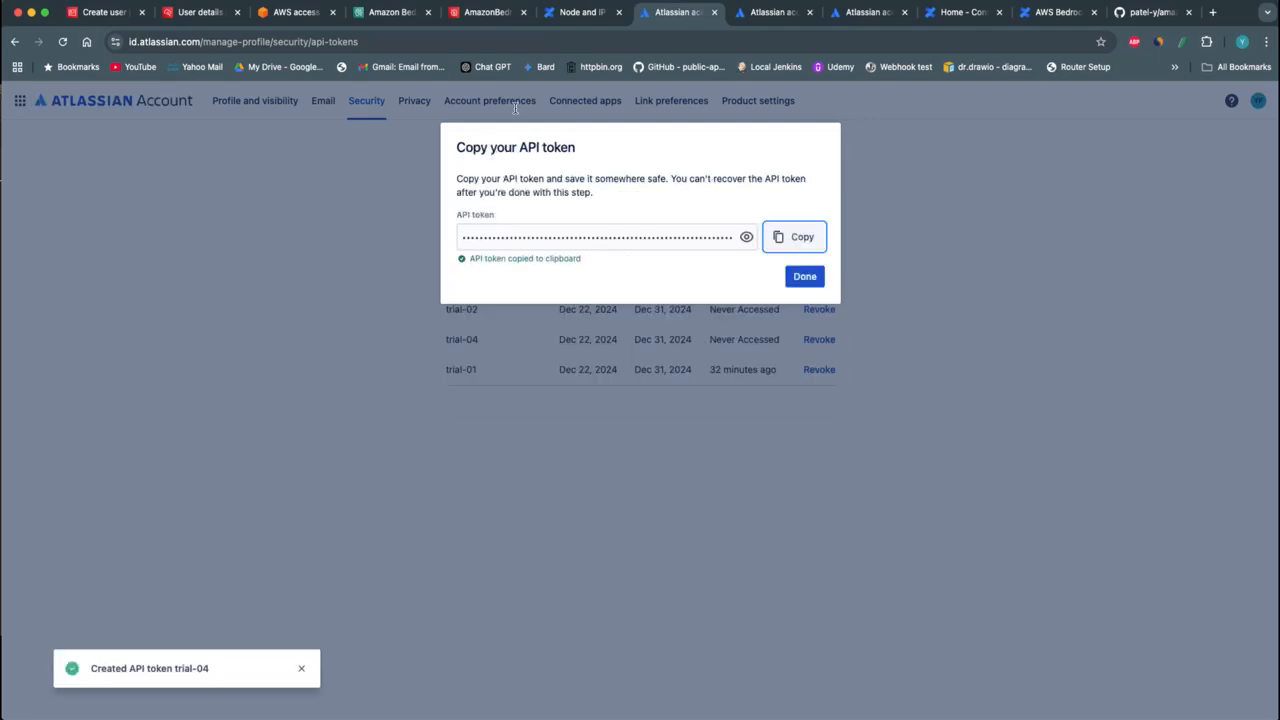
Switch to AWS Secrets Manager and examine the password key's value in the AmazonBedrock-trial secret
{"action": "left_click", "coordinate": [483, 14]}
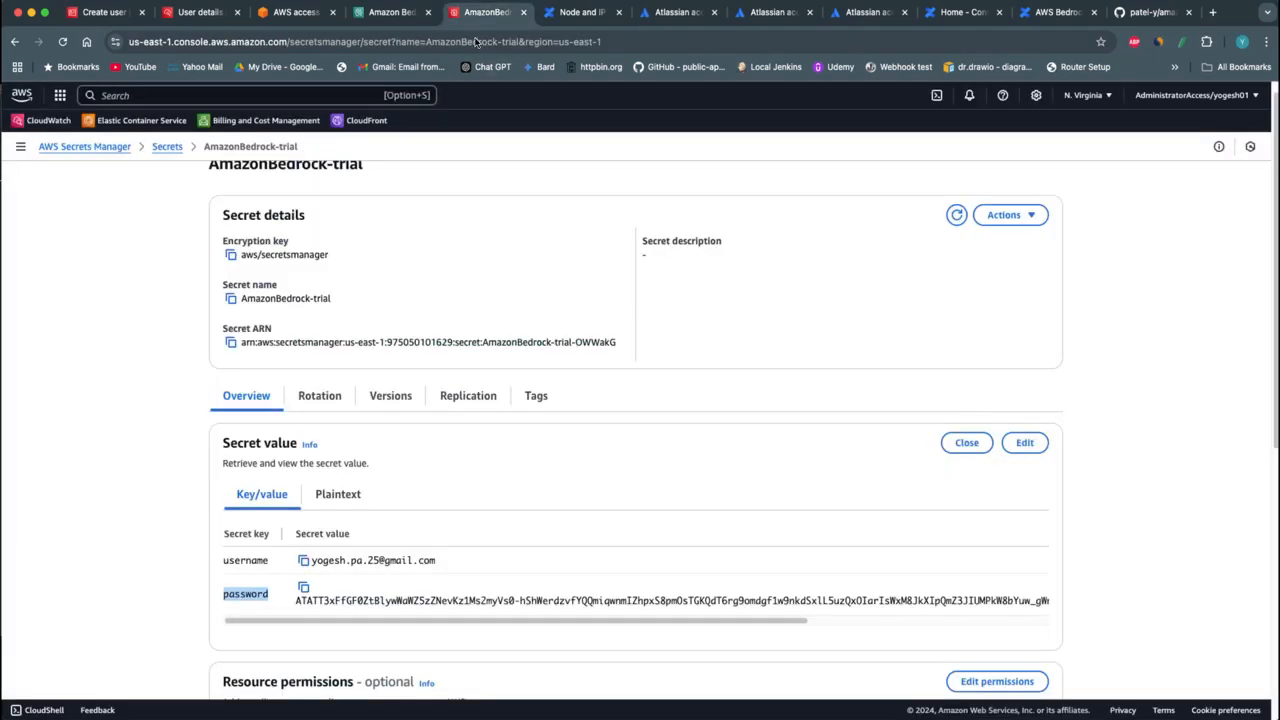
{"action": "left_click_drag", "start_coordinate": [354, 610], "coordinate": [567, 614]}
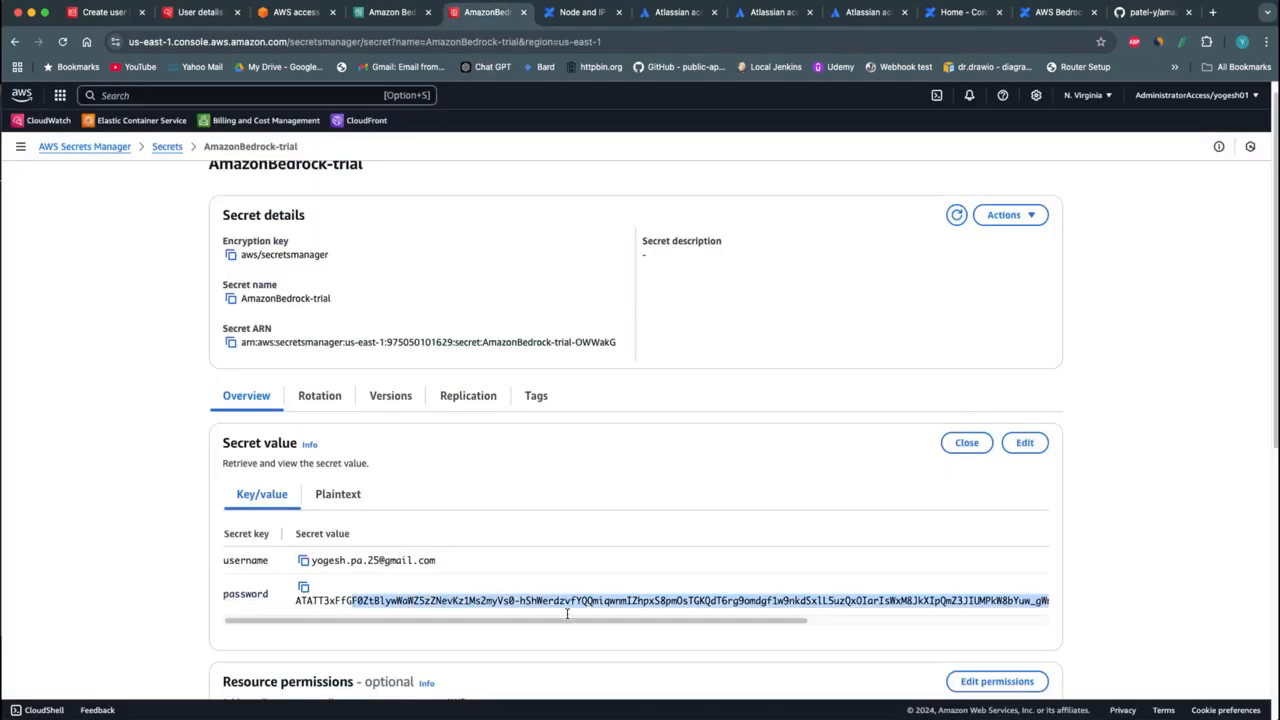
{"action": "left_click_drag", "start_coordinate": [725, 609], "coordinate": [718, 604]}
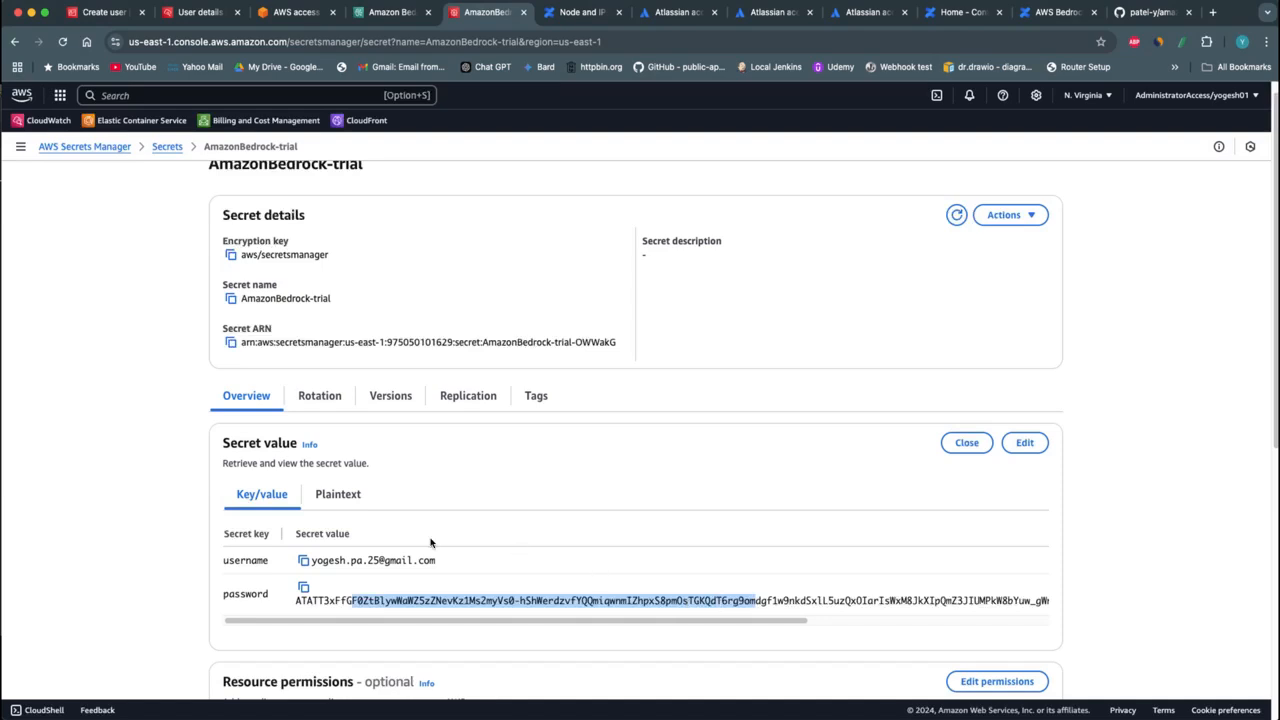
Copy the AmazonBedrock-trial secret's ARN and enter it as the data source's AWS Secrets Manager secret in Amazon Bedrock
{"action": "left_click", "coordinate": [231, 342]}
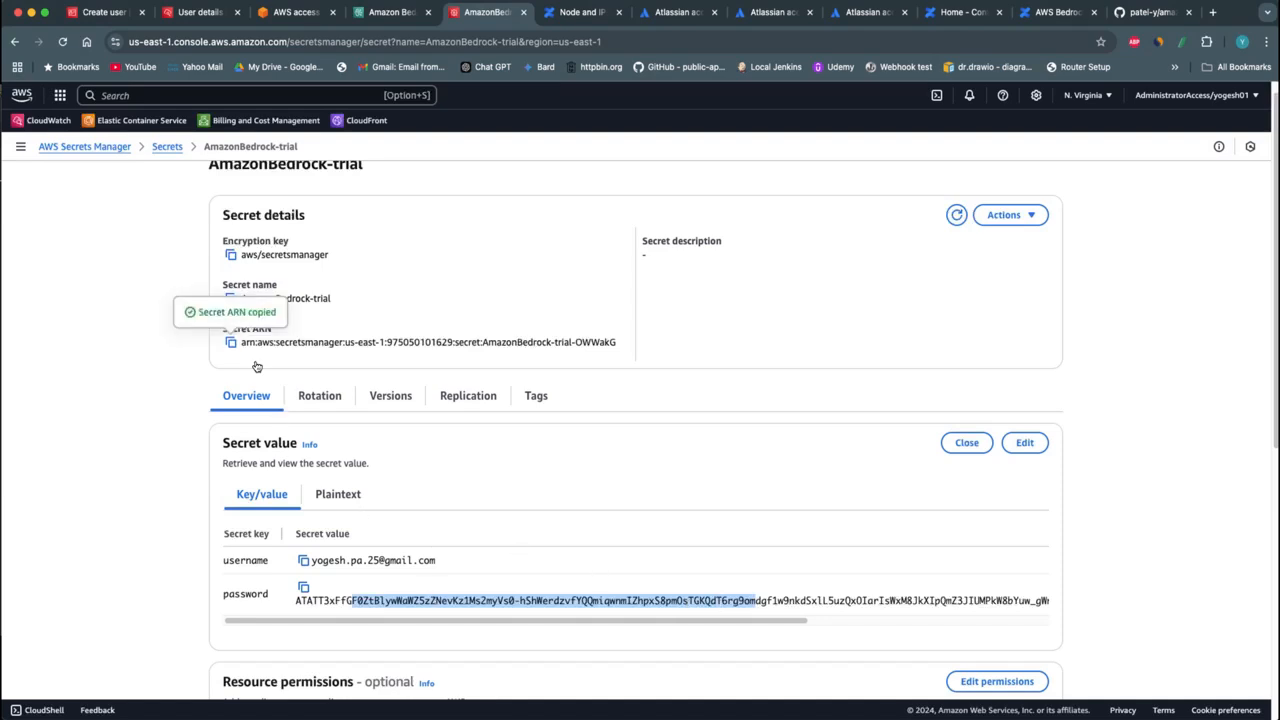
{"action": "left_click", "coordinate": [388, 13]}
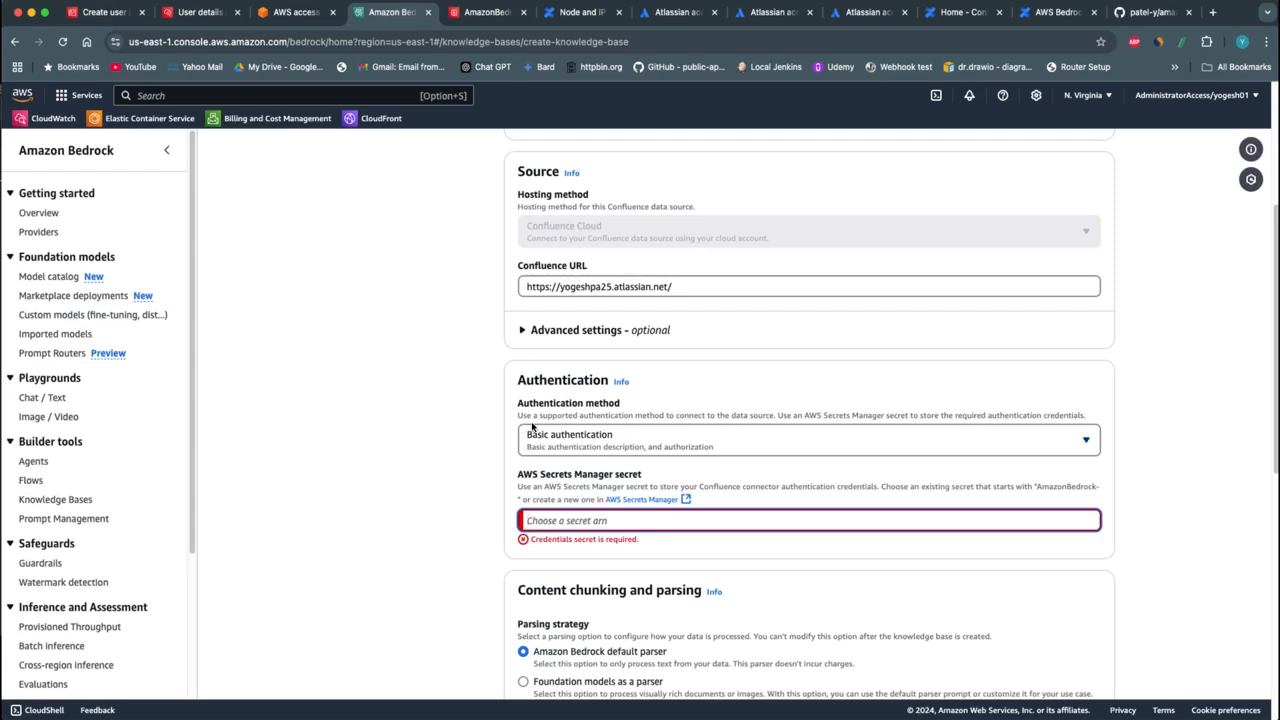
{"action": "key", "text": "super+v"}
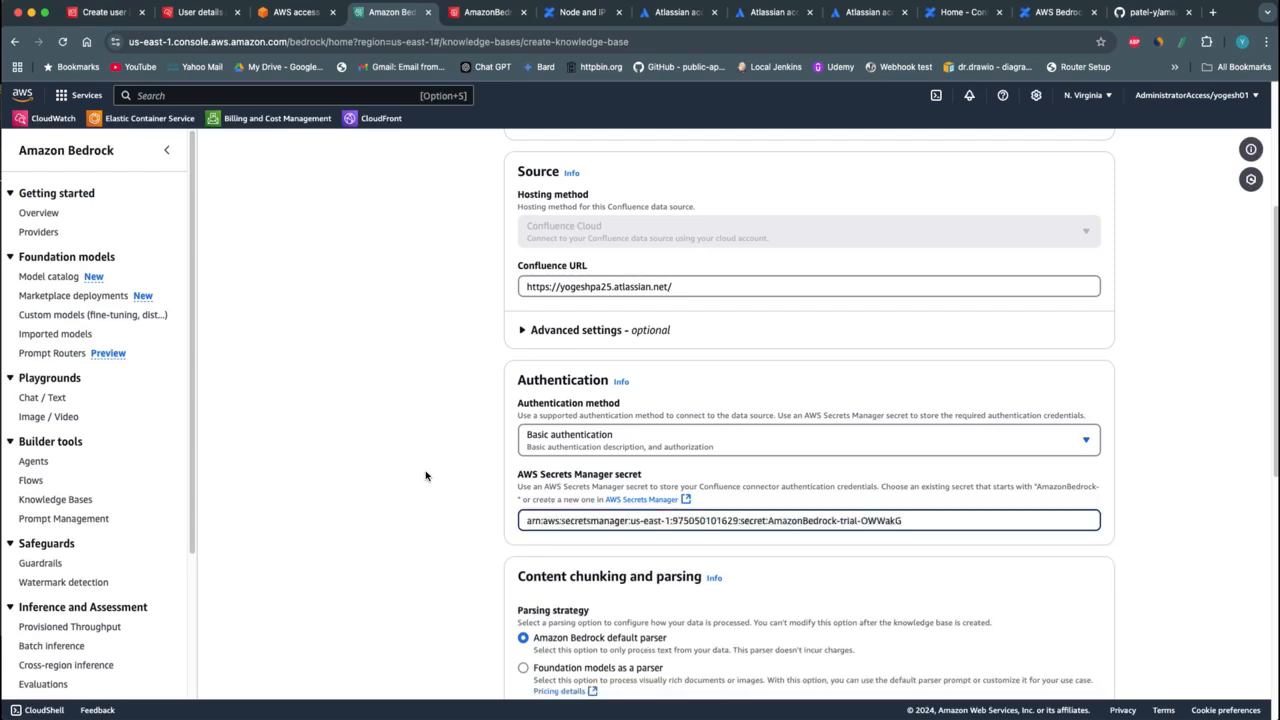
Review the data source's parsing strategy, chunking strategy and Lambda function settings, down to the metadata and filtering section
{"action": "scroll", "coordinate": [425, 476], "scroll_direction": "down", "scroll_amount": 1}
{"action": "scroll", "coordinate": [425, 476], "scroll_direction": "down", "scroll_amount": 5}
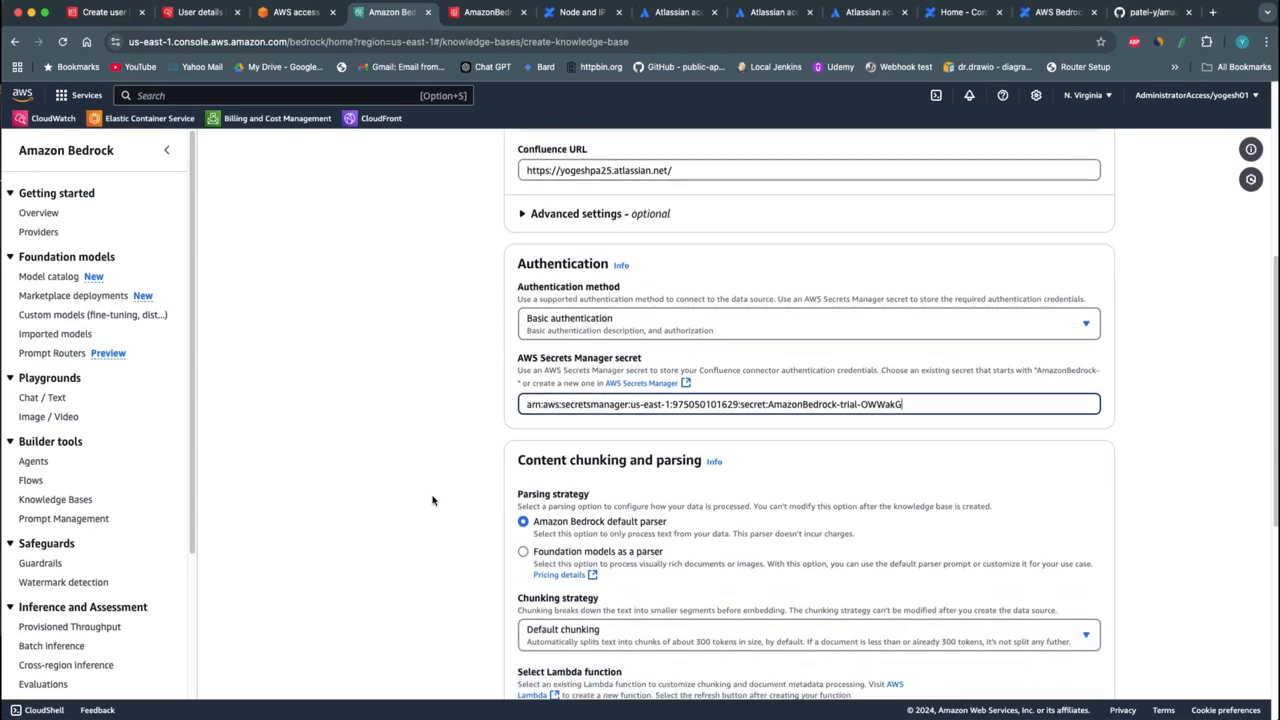
{"action": "scroll", "coordinate": [432, 500], "scroll_direction": "down", "scroll_amount": 4}
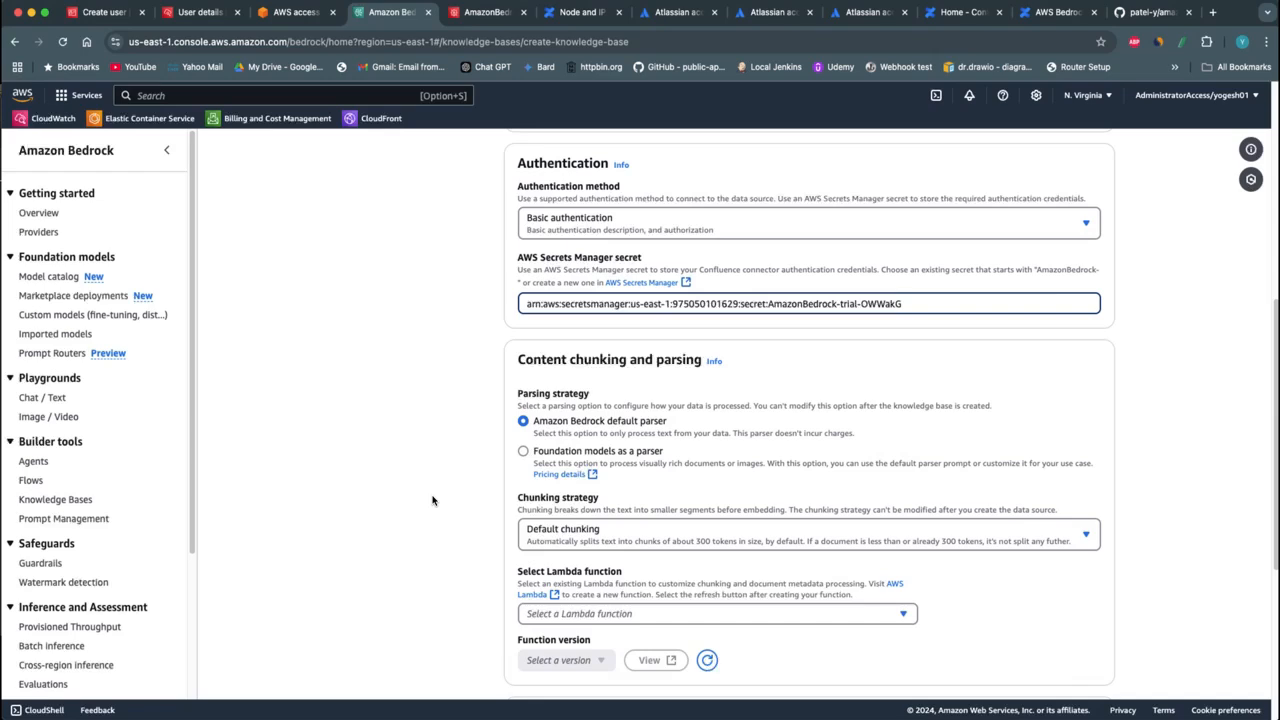
{"action": "scroll", "coordinate": [432, 500], "scroll_direction": "down", "scroll_amount": 1}
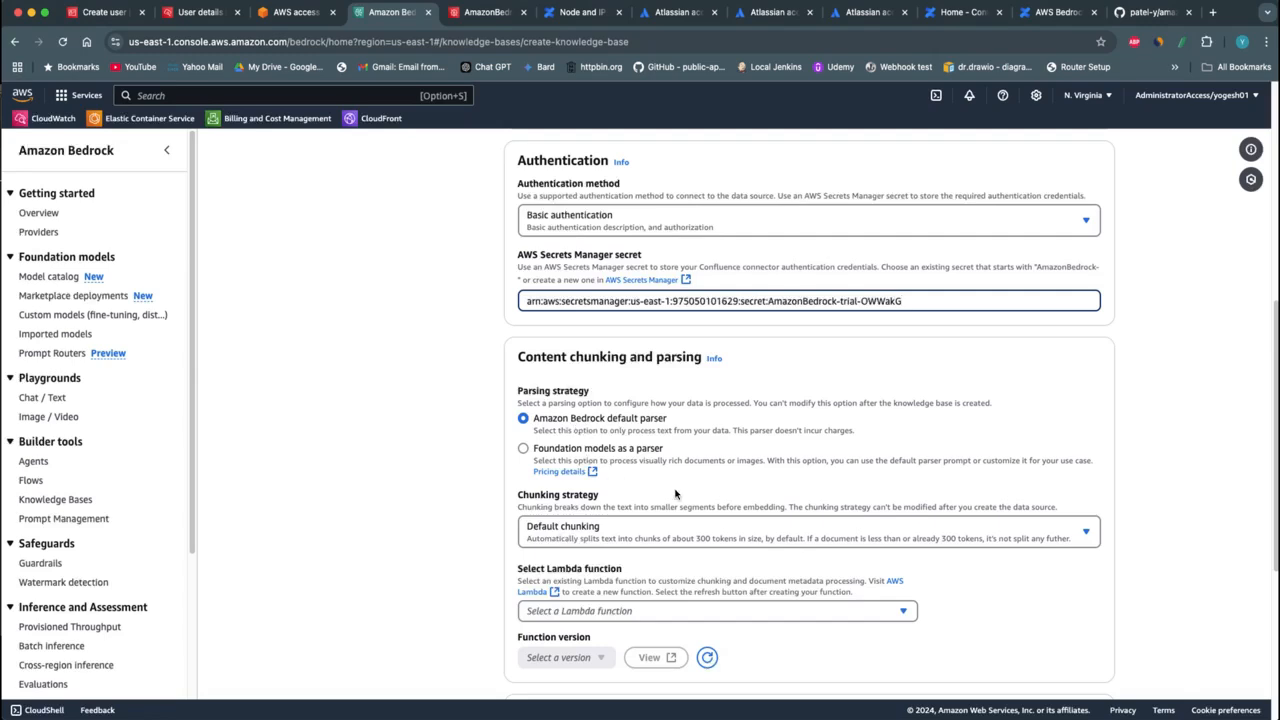
{"action": "scroll", "coordinate": [704, 505], "scroll_direction": "down", "scroll_amount": 2}
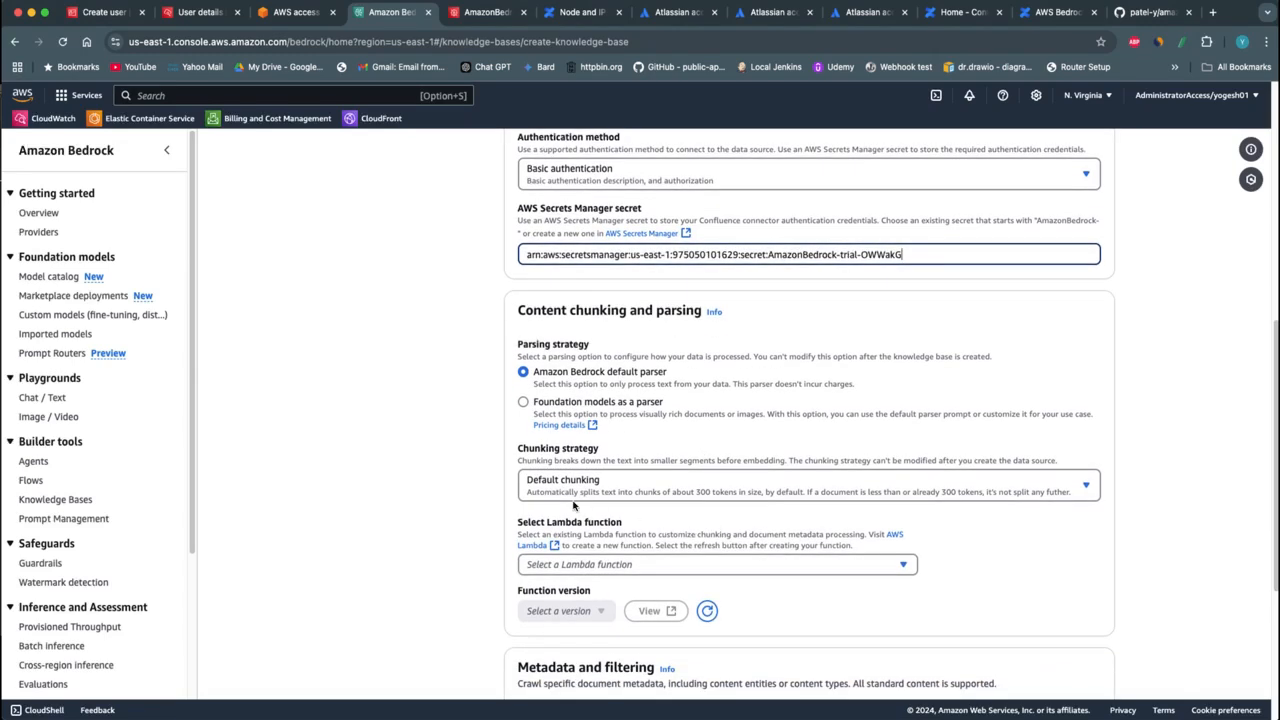
{"action": "scroll", "coordinate": [1000, 590], "scroll_direction": "down", "scroll_amount": 1}
{"action": "scroll", "coordinate": [997, 589], "scroll_direction": "down", "scroll_amount": 5}
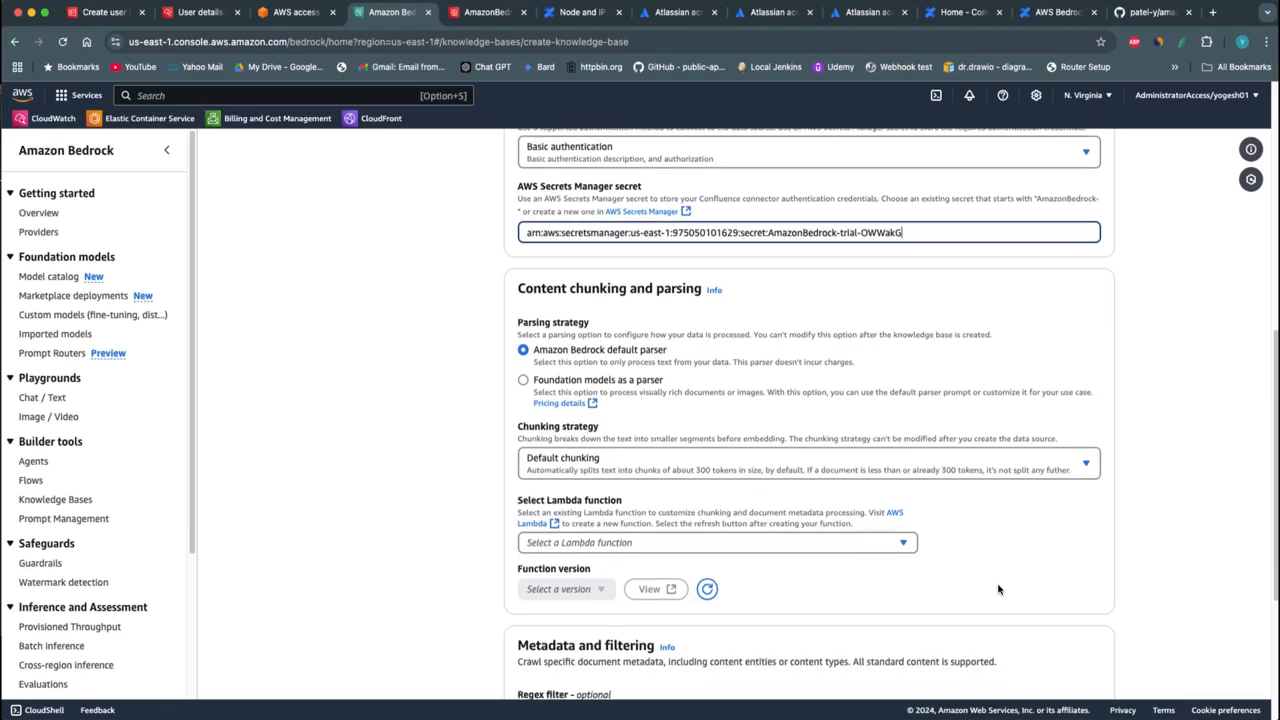
{"action": "scroll", "coordinate": [660, 540], "scroll_direction": "down", "scroll_amount": 1}
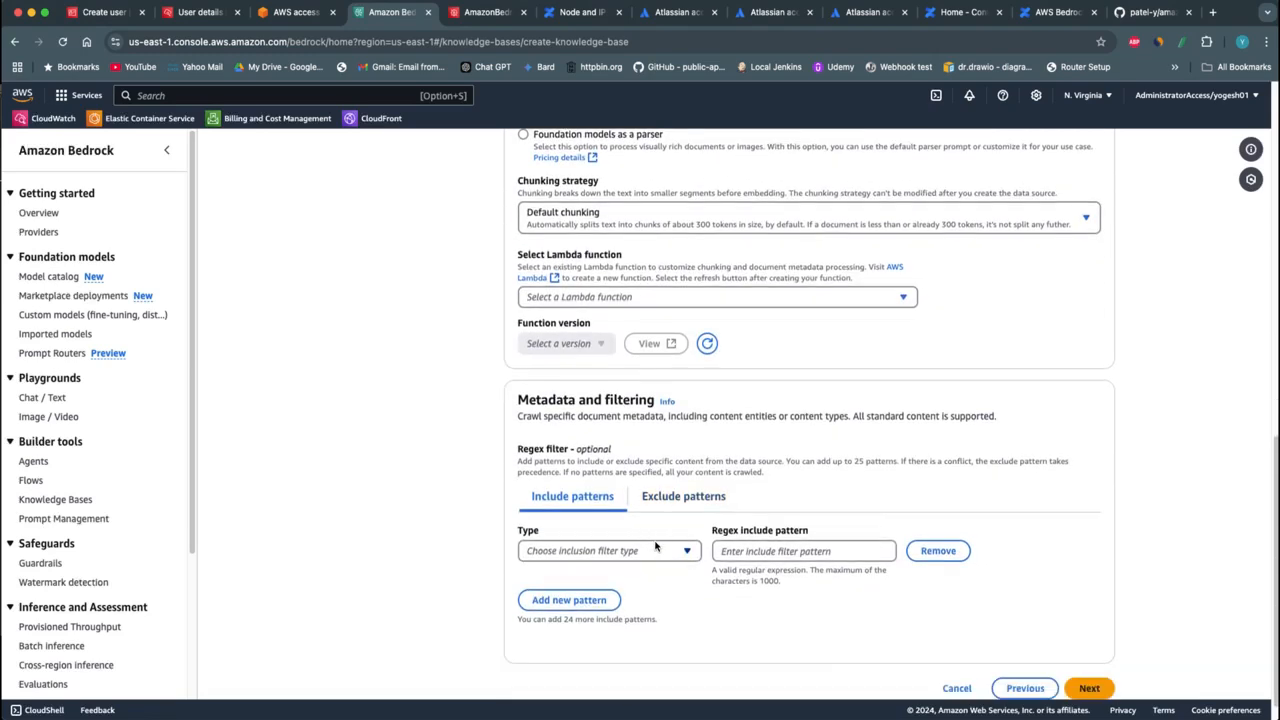
Set the include pattern's filter type to Space and make its regex pattern ready for entry
{"action": "left_click", "coordinate": [669, 555]}
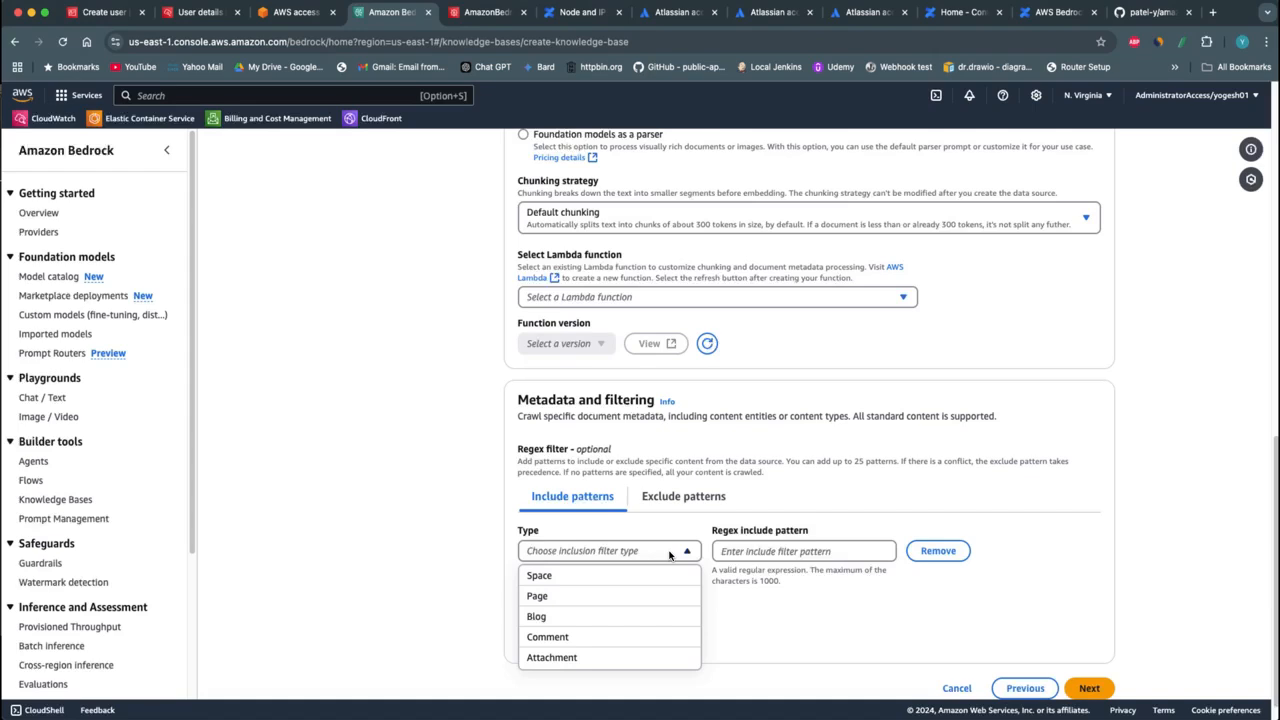
{"action": "left_click", "coordinate": [625, 579]}
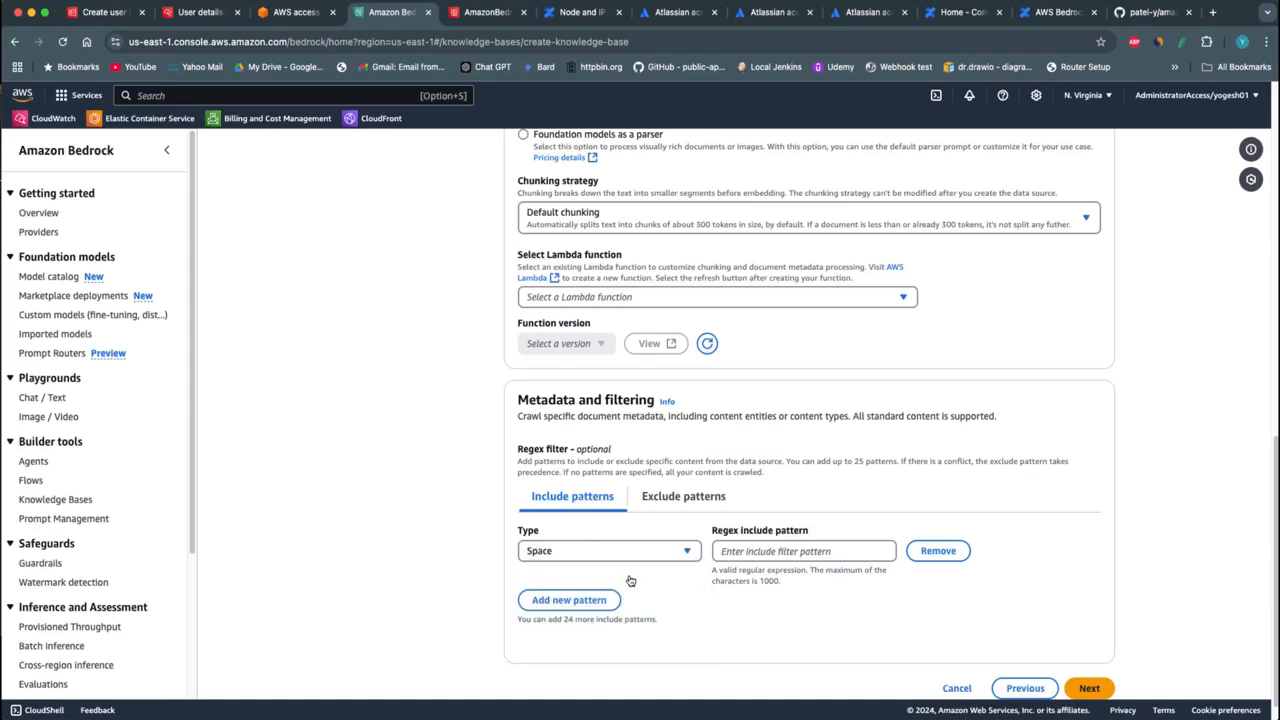
{"action": "left_click", "coordinate": [651, 557]}
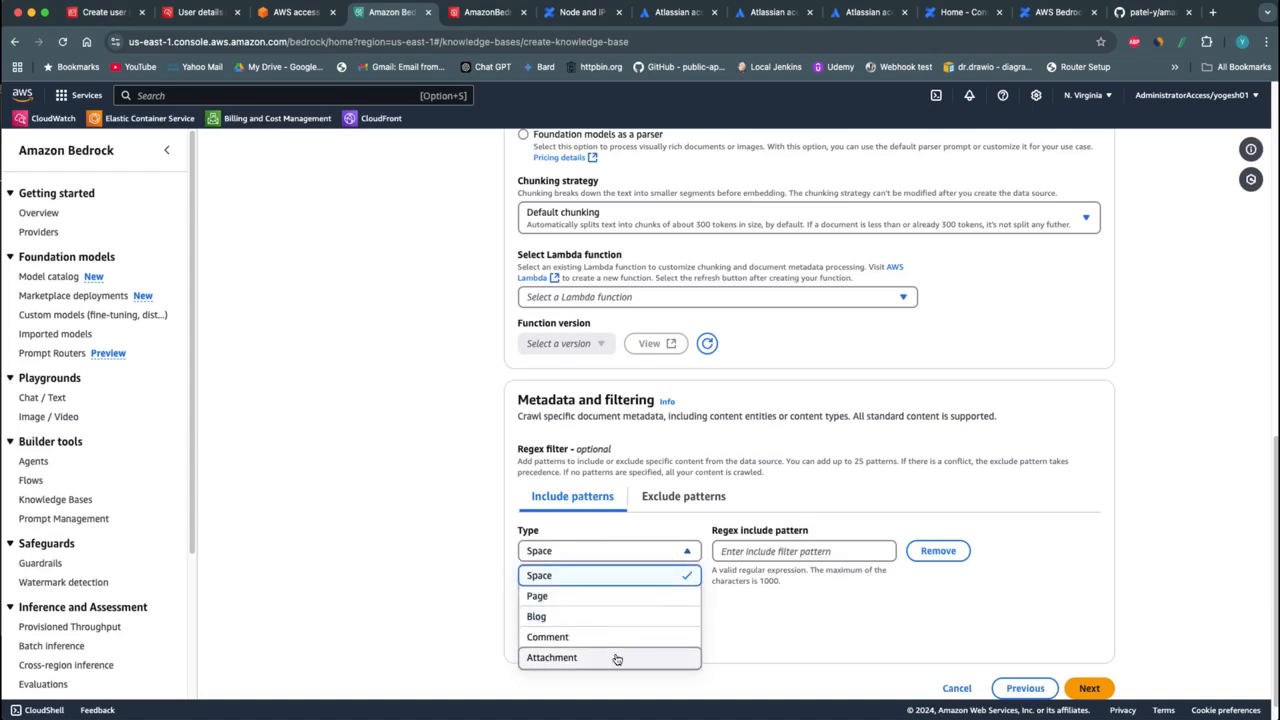
{"action": "left_click", "coordinate": [751, 556]}
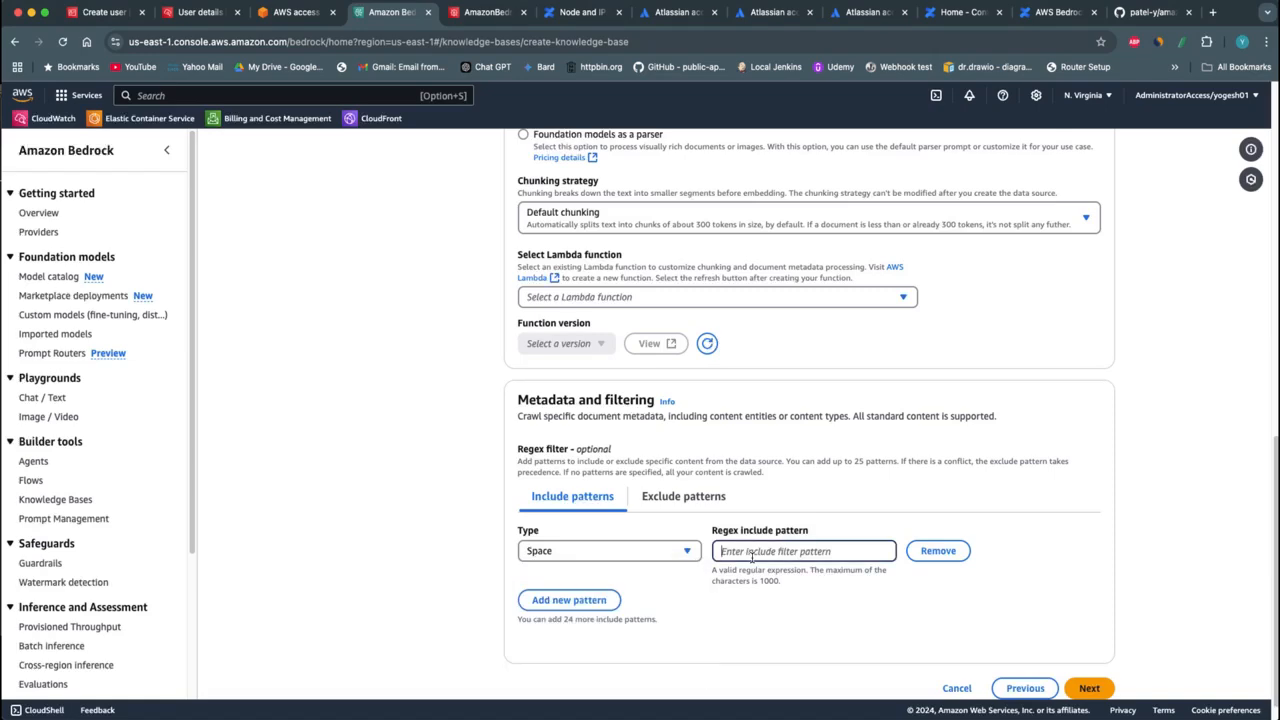
Look up the personal space's name in Confluence, enter it as the Space include pattern in Amazon Bedrock and continue to the embeddings step
{"action": "left_click", "coordinate": [583, 12]}
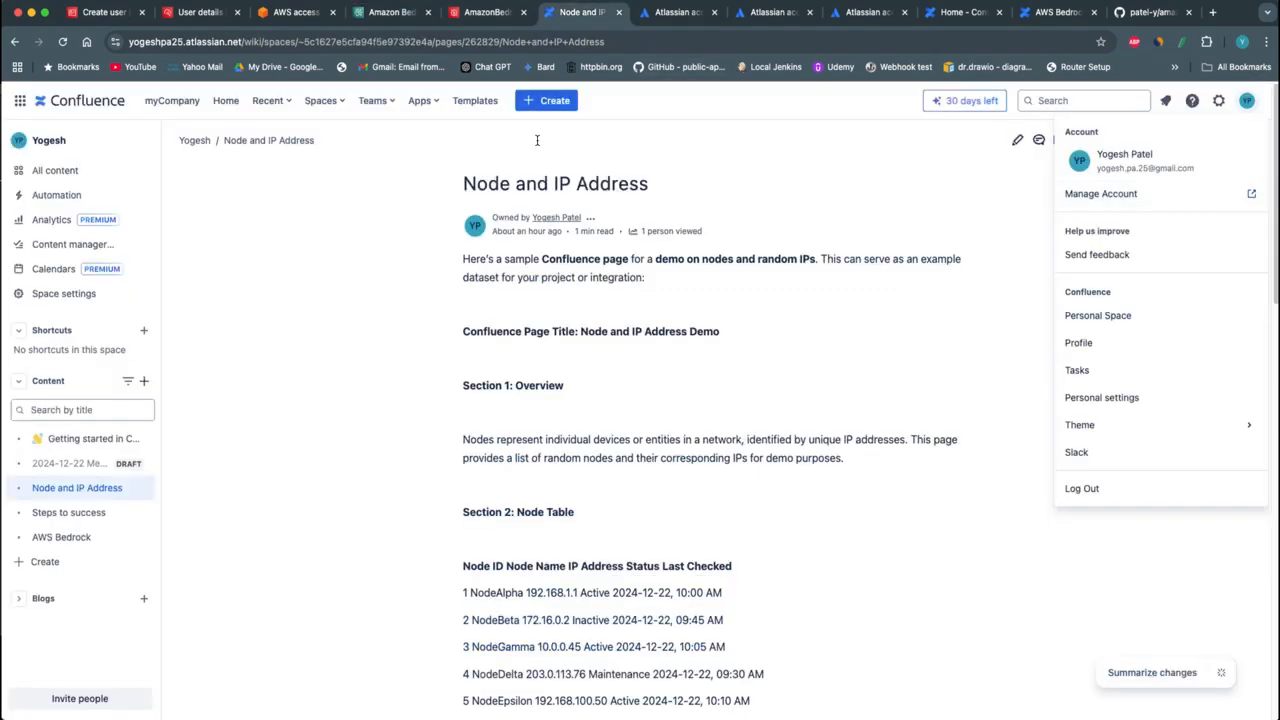
{"action": "left_click", "coordinate": [320, 101]}
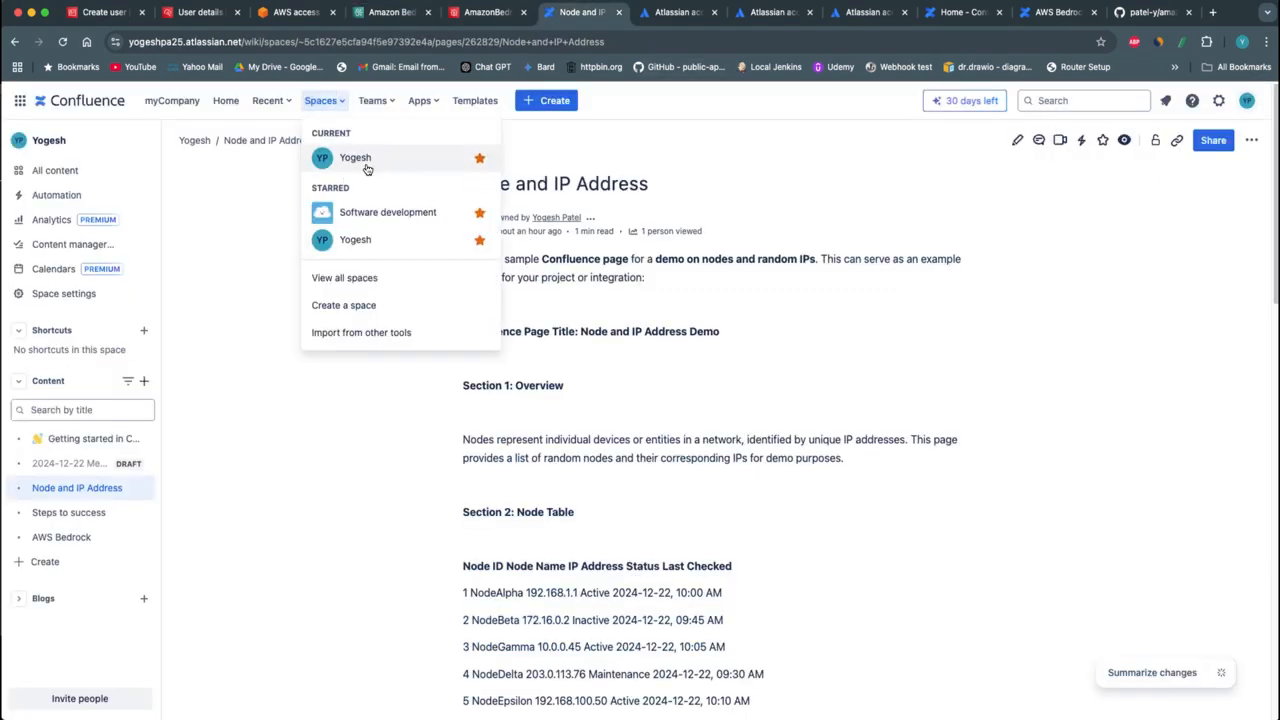
{"action": "left_click", "coordinate": [363, 165]}
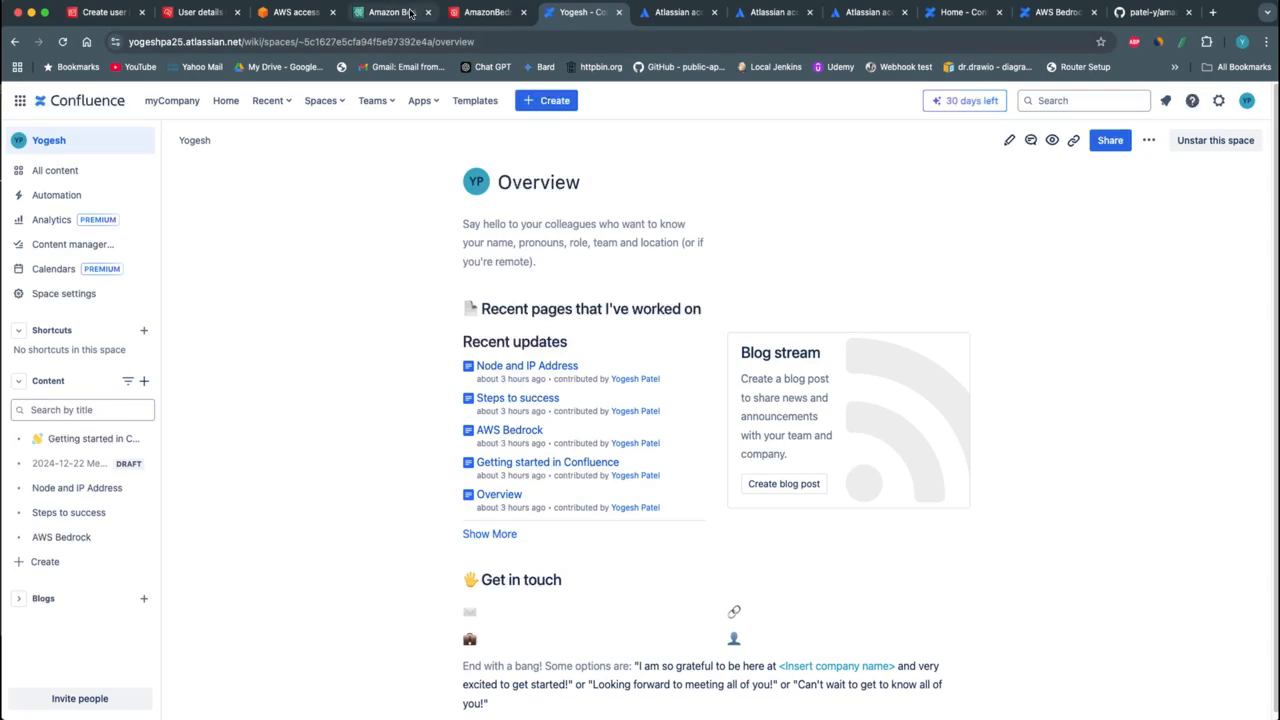
{"action": "left_click", "coordinate": [397, 13]}
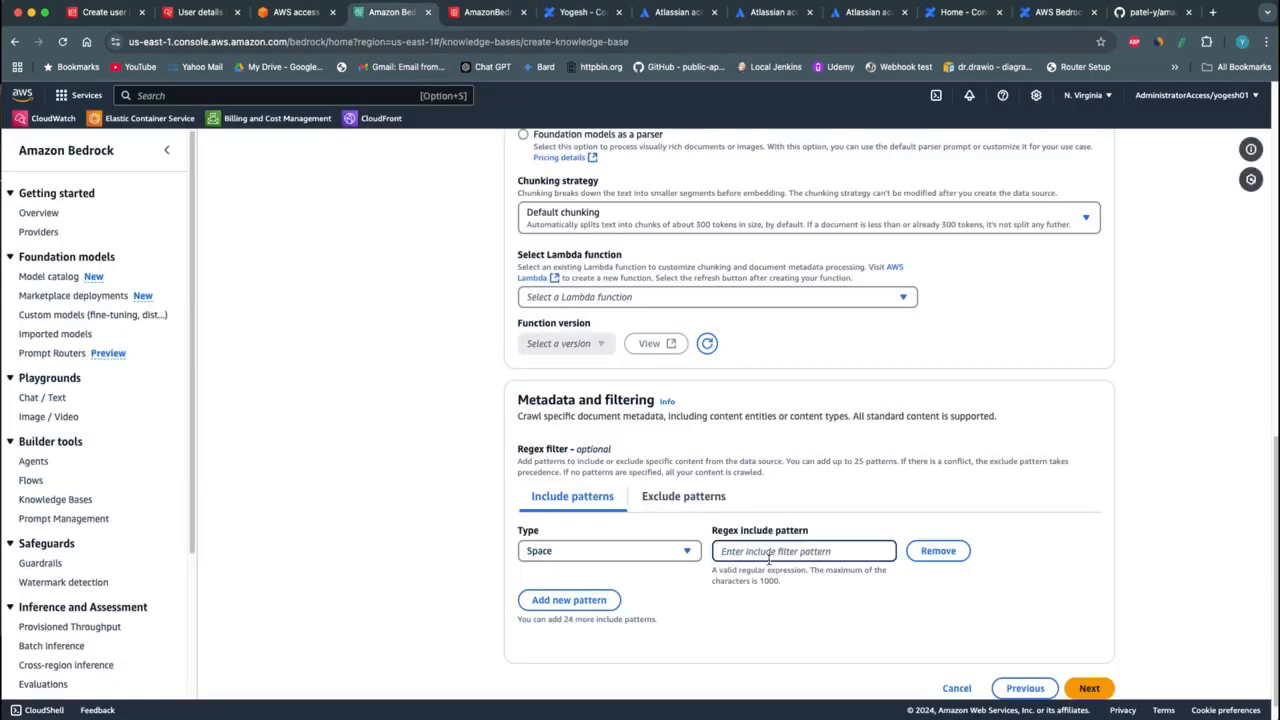
{"action": "type", "text": "Yogesh"}
{"action": "left_click", "coordinate": [1089, 688]}
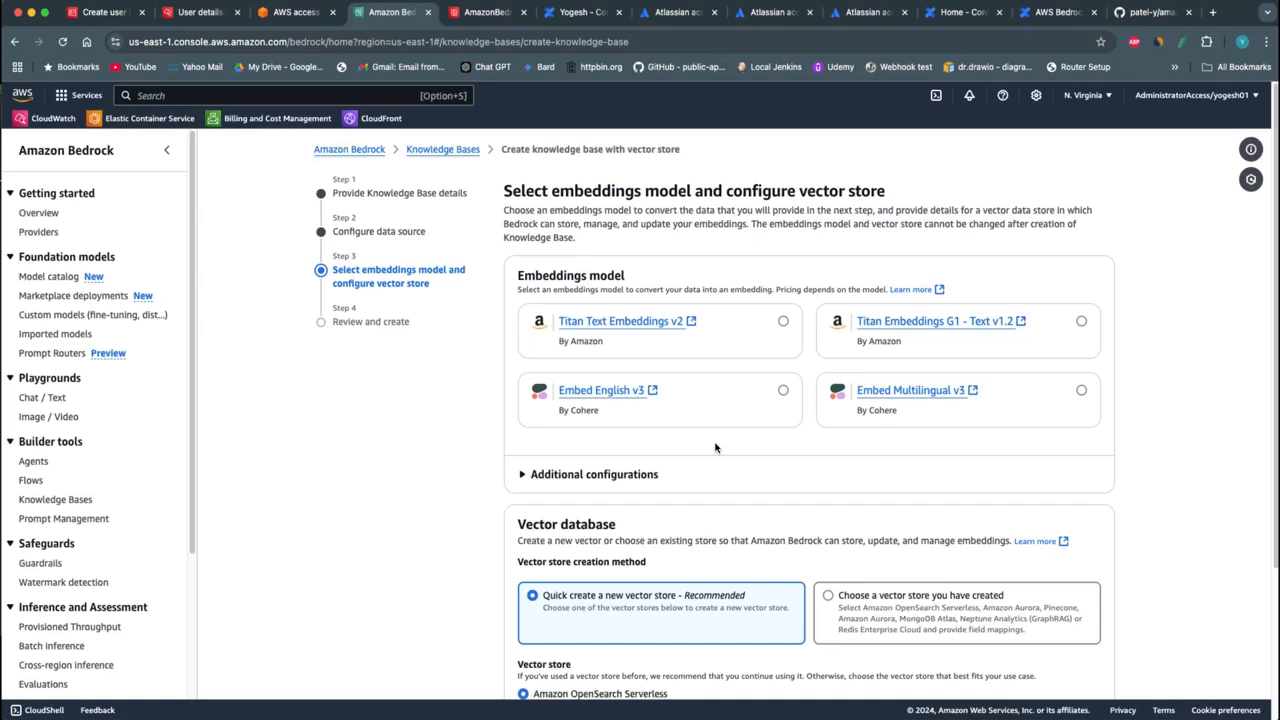
Choose Titan Text Embeddings v2 as the embeddings model and continue with a quick-created Amazon OpenSearch Serverless vector store
{"action": "left_click", "coordinate": [782, 322]}
{"action": "scroll", "coordinate": [741, 530], "scroll_direction": "down", "scroll_amount": 1}
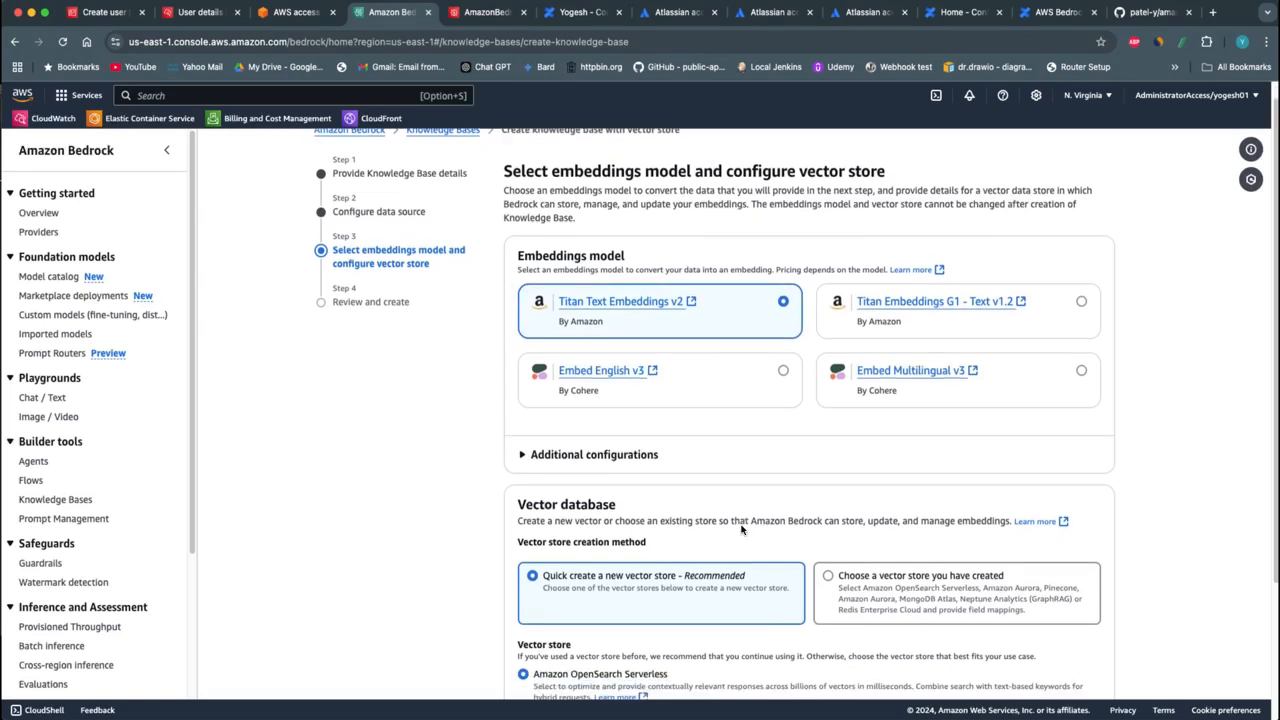
{"action": "scroll", "coordinate": [741, 530], "scroll_direction": "down", "scroll_amount": 3}
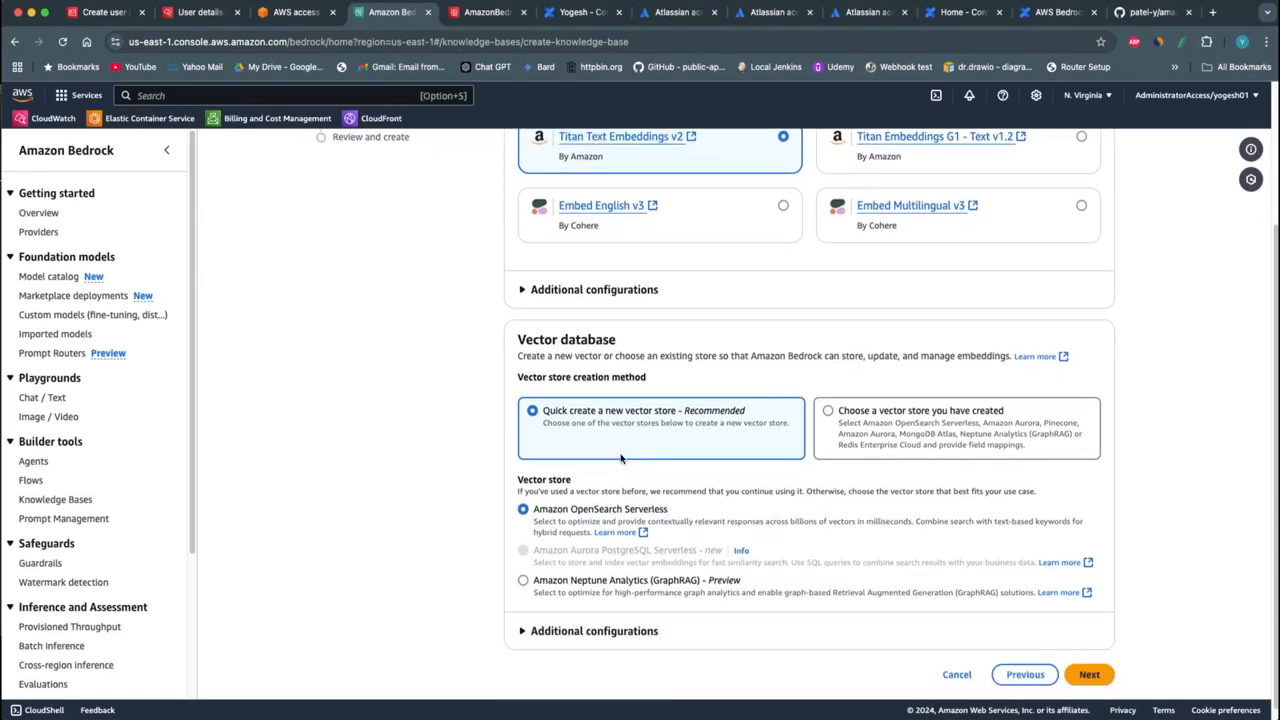
{"action": "left_click_drag", "start_coordinate": [609, 414], "coordinate": [677, 414]}
{"action": "left_click_drag", "start_coordinate": [548, 512], "coordinate": [657, 512]}
{"action": "left_click", "coordinate": [1089, 674]}
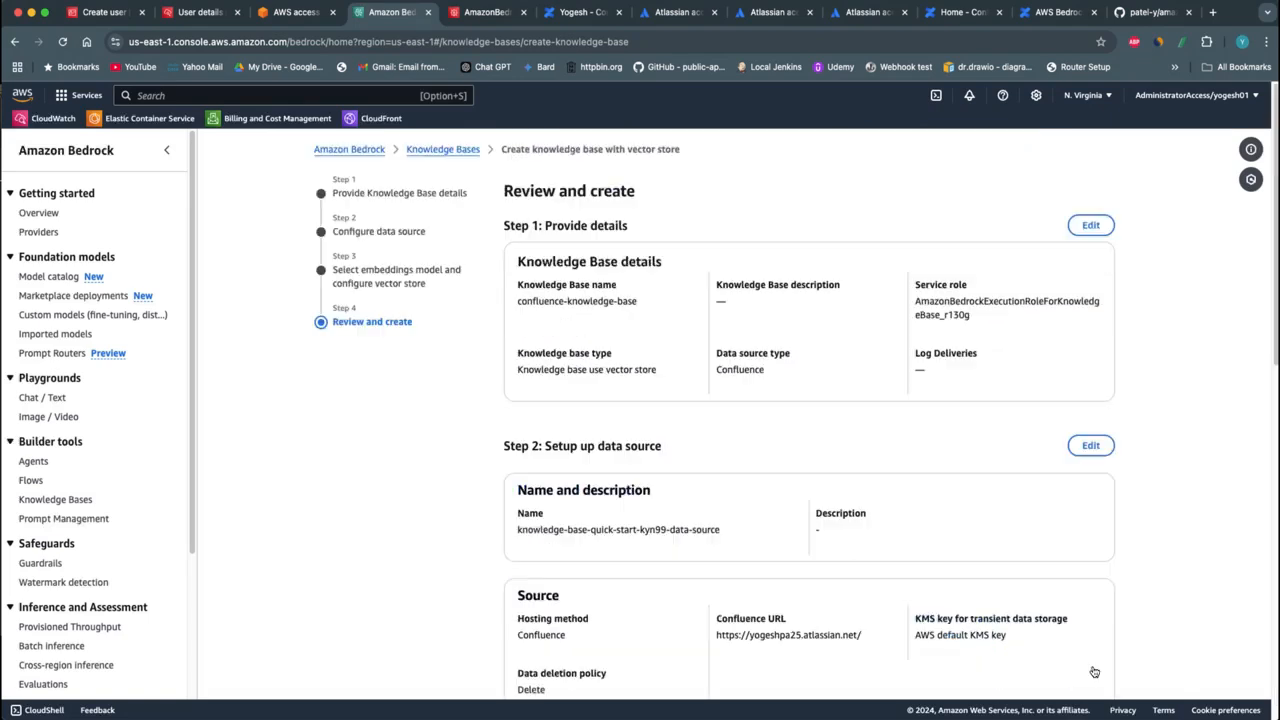
Review the configuration summary and create the knowledge base
{"action": "scroll", "coordinate": [740, 464], "scroll_direction": "down", "scroll_amount": 5}
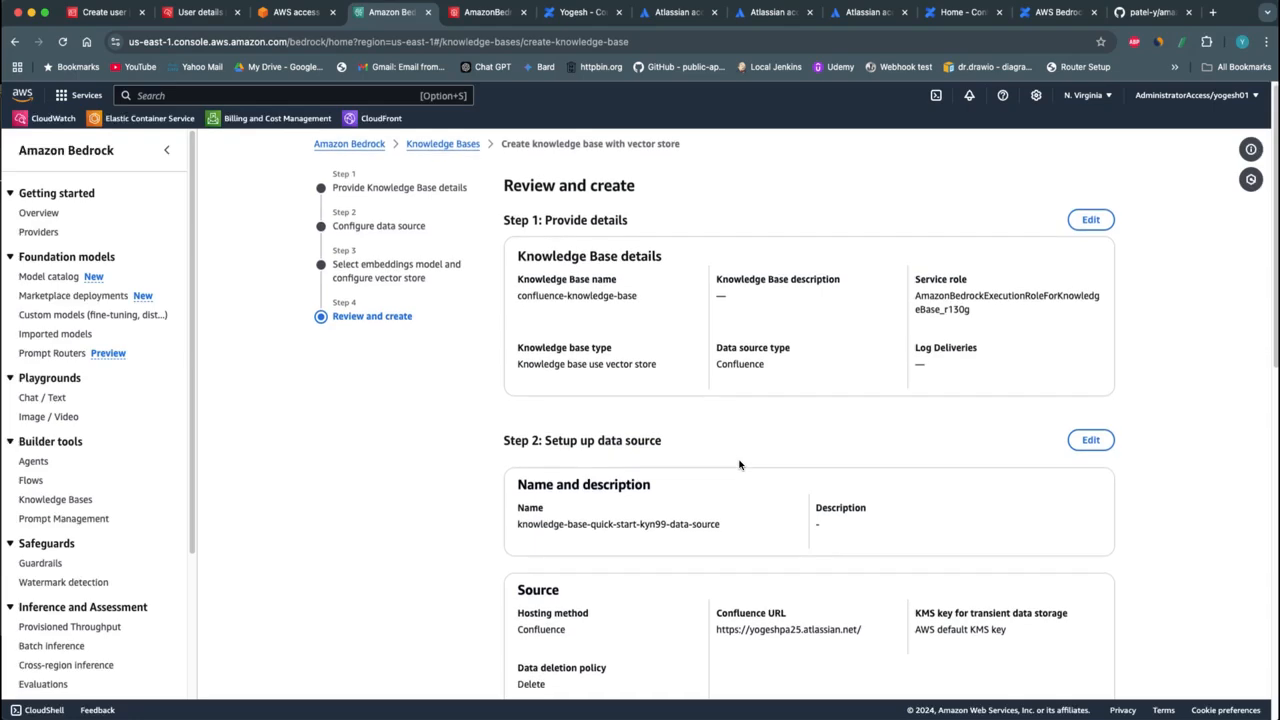
{"action": "scroll", "coordinate": [746, 482], "scroll_direction": "down", "scroll_amount": 8}
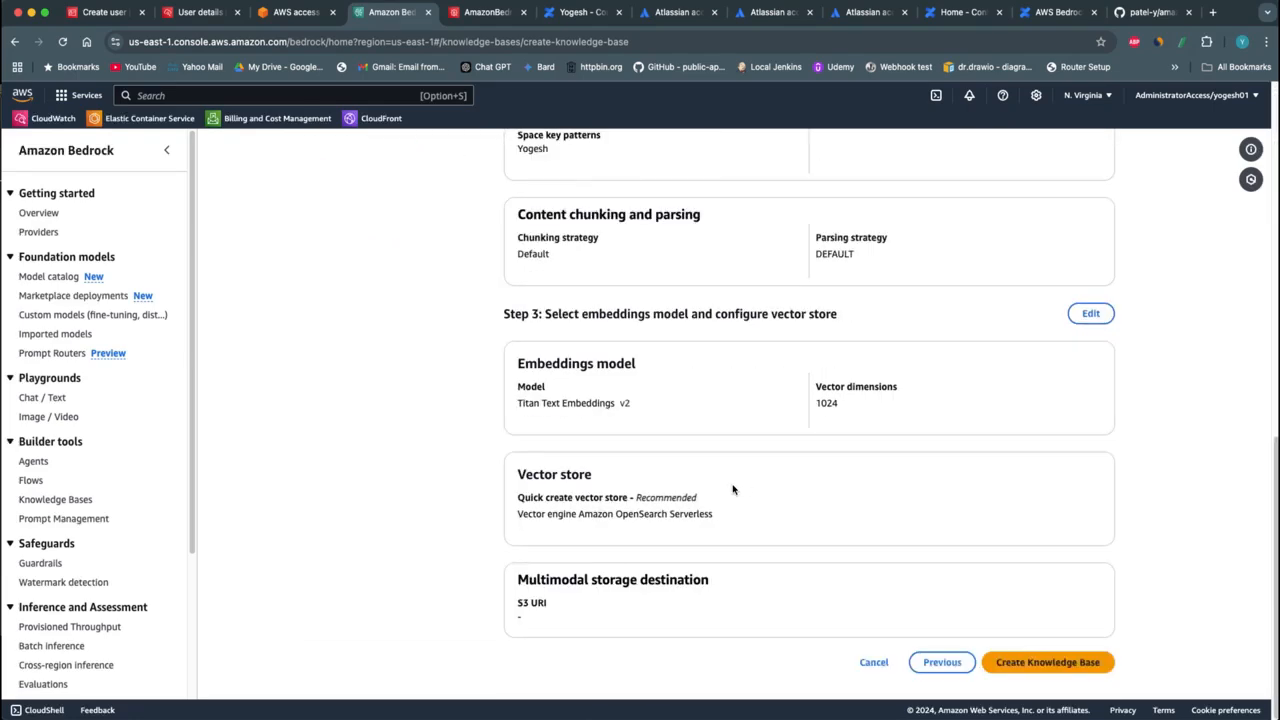
{"action": "left_click", "coordinate": [1047, 662]}
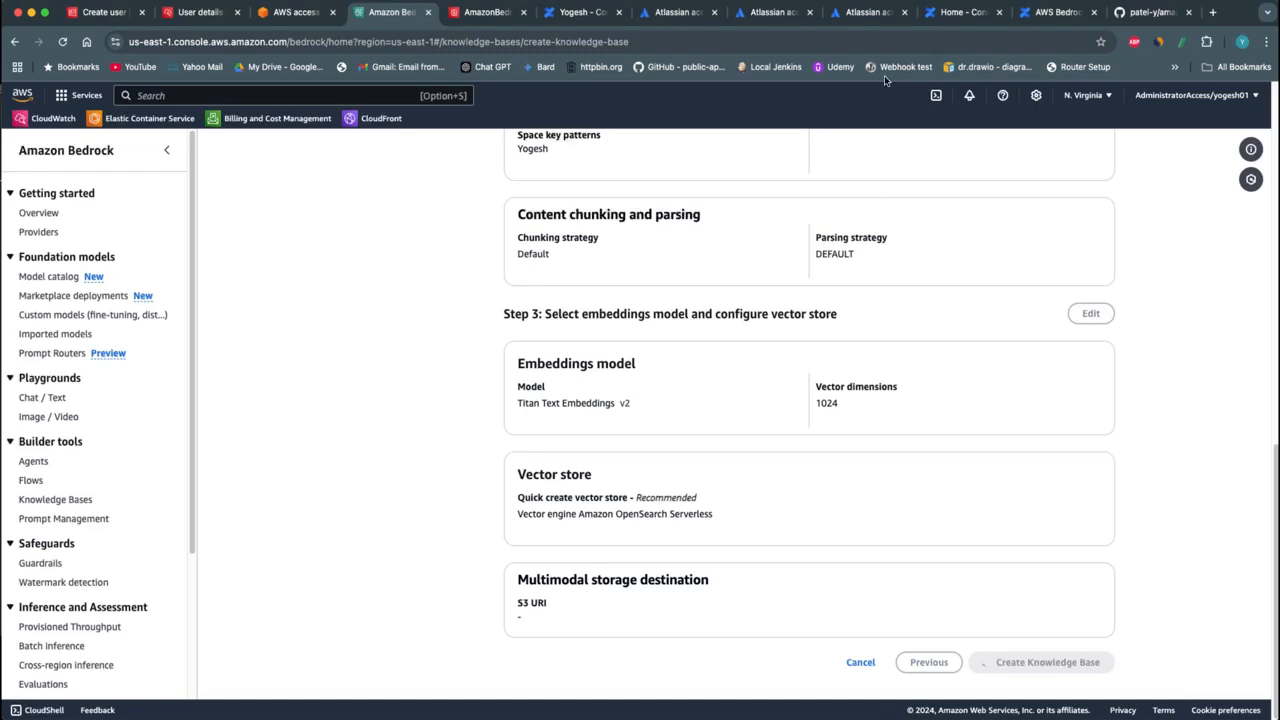
{"action": "left_click", "coordinate": [887, 1]}
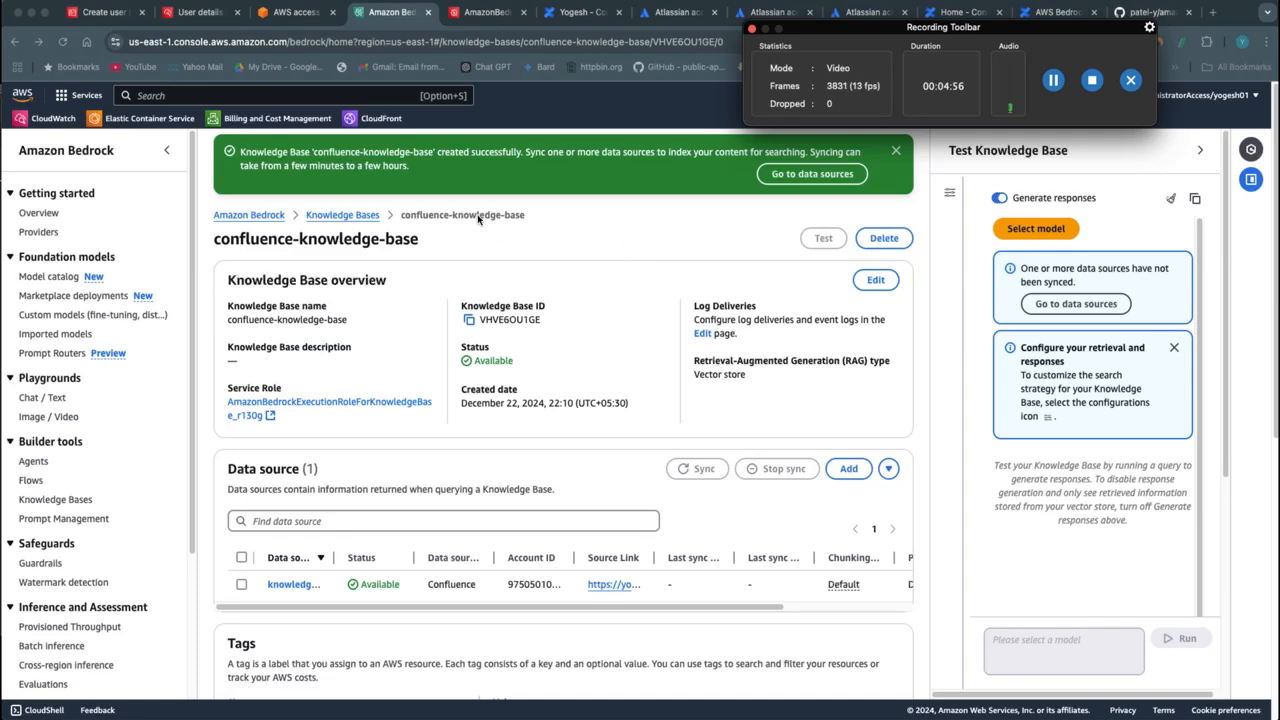
View the knowledge bases list with a wider Name column and open confluence-knowledge-base from it
{"action": "left_click", "coordinate": [360, 216]}
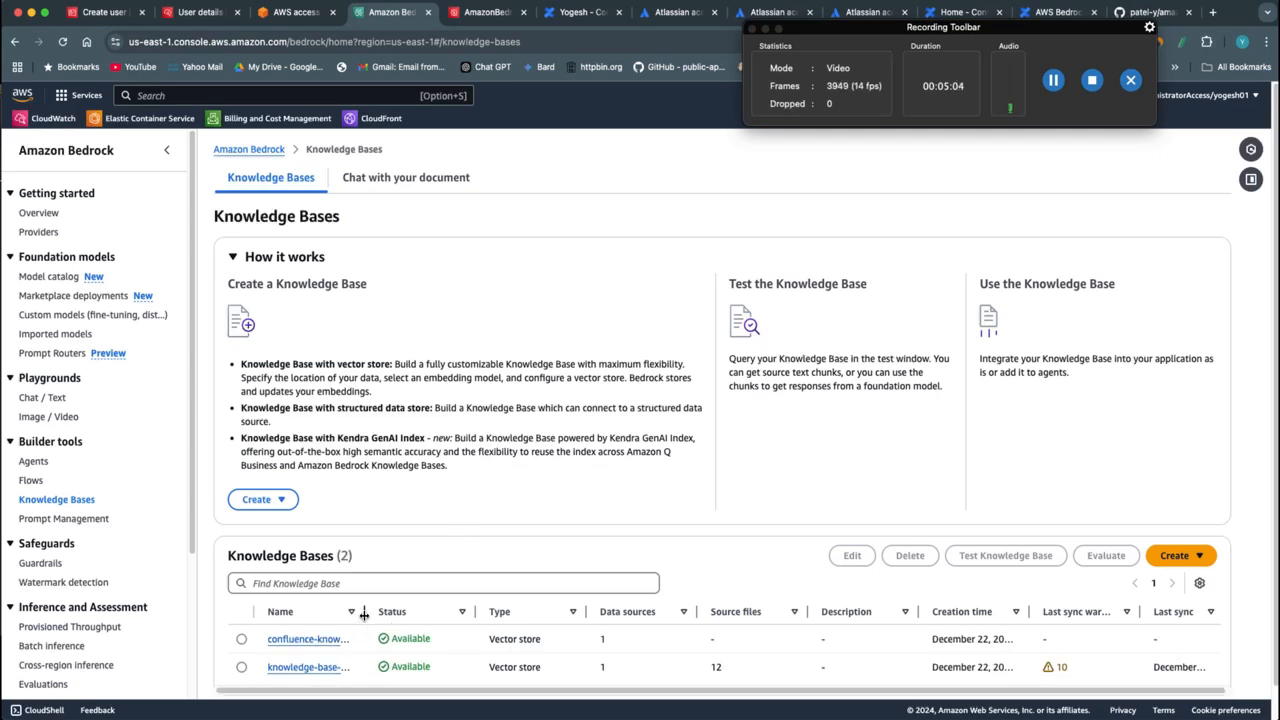
{"action": "left_click_drag", "start_coordinate": [364, 611], "coordinate": [489, 611]}
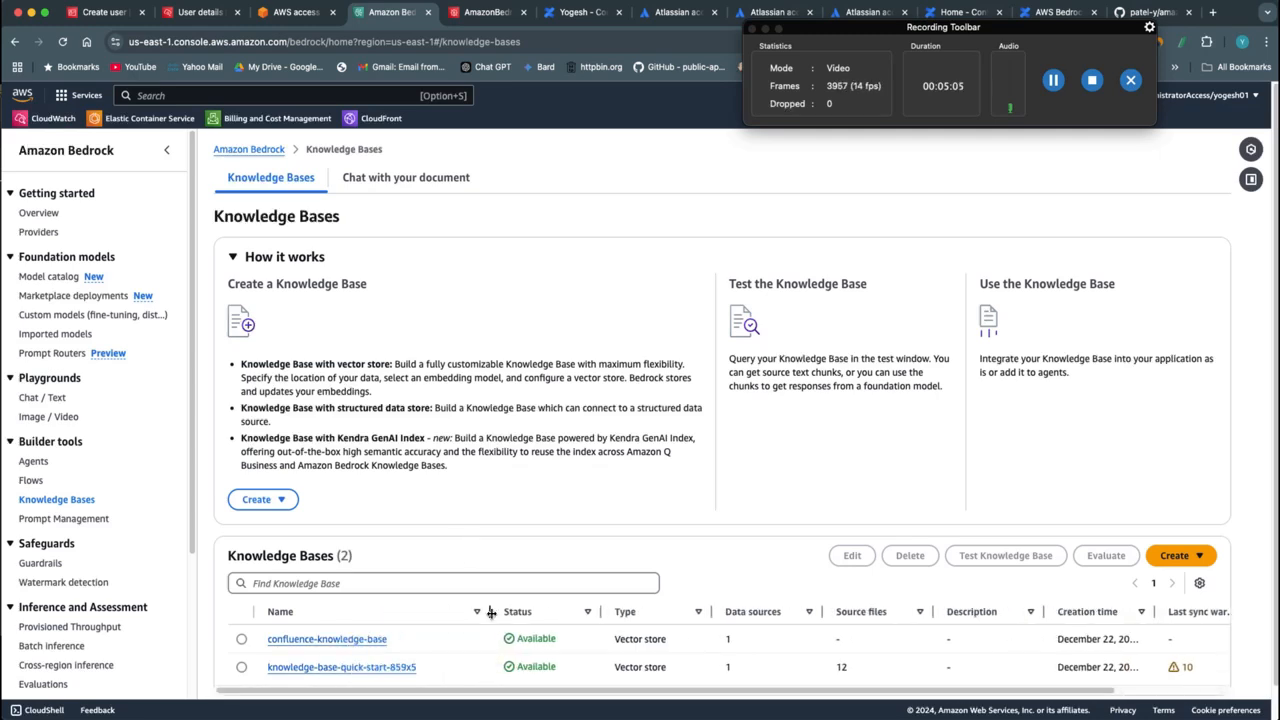
{"action": "left_click", "coordinate": [366, 645]}
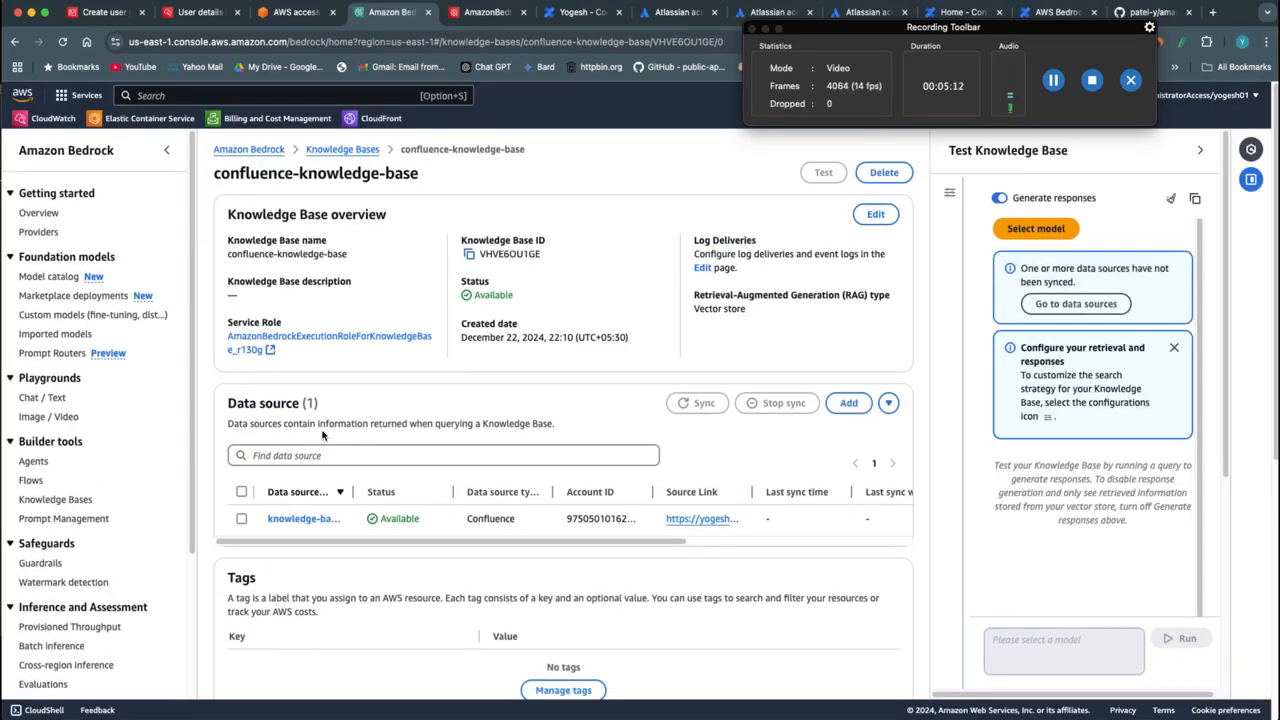
Sync the Confluence data source of confluence-knowledge-base
{"action": "left_click", "coordinate": [242, 518]}
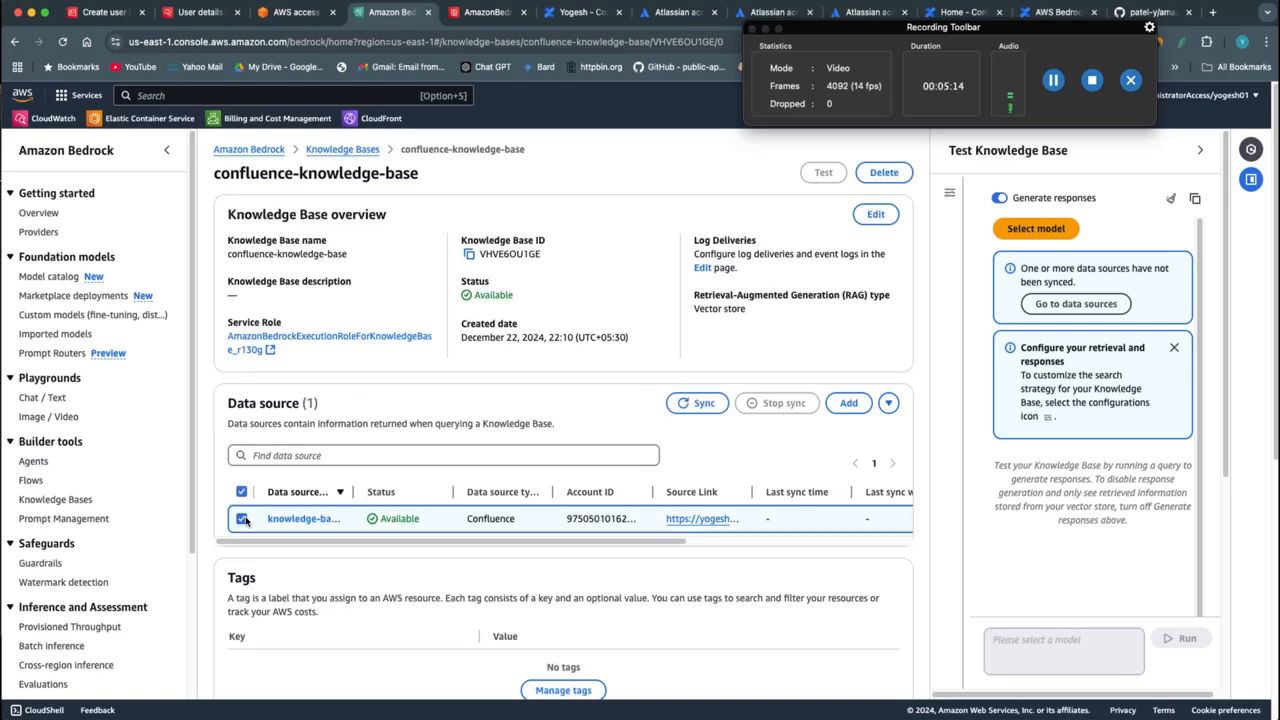
{"action": "left_click", "coordinate": [701, 413]}
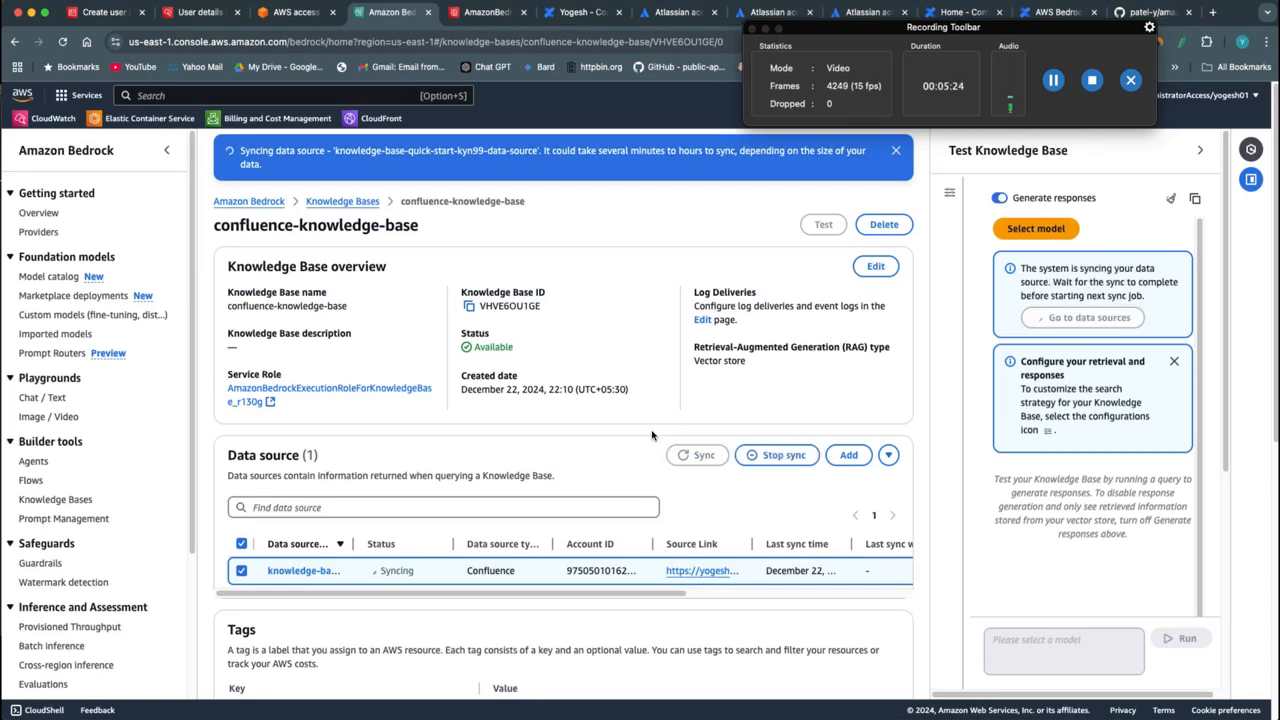
{"action": "left_click", "coordinate": [1053, 80]}
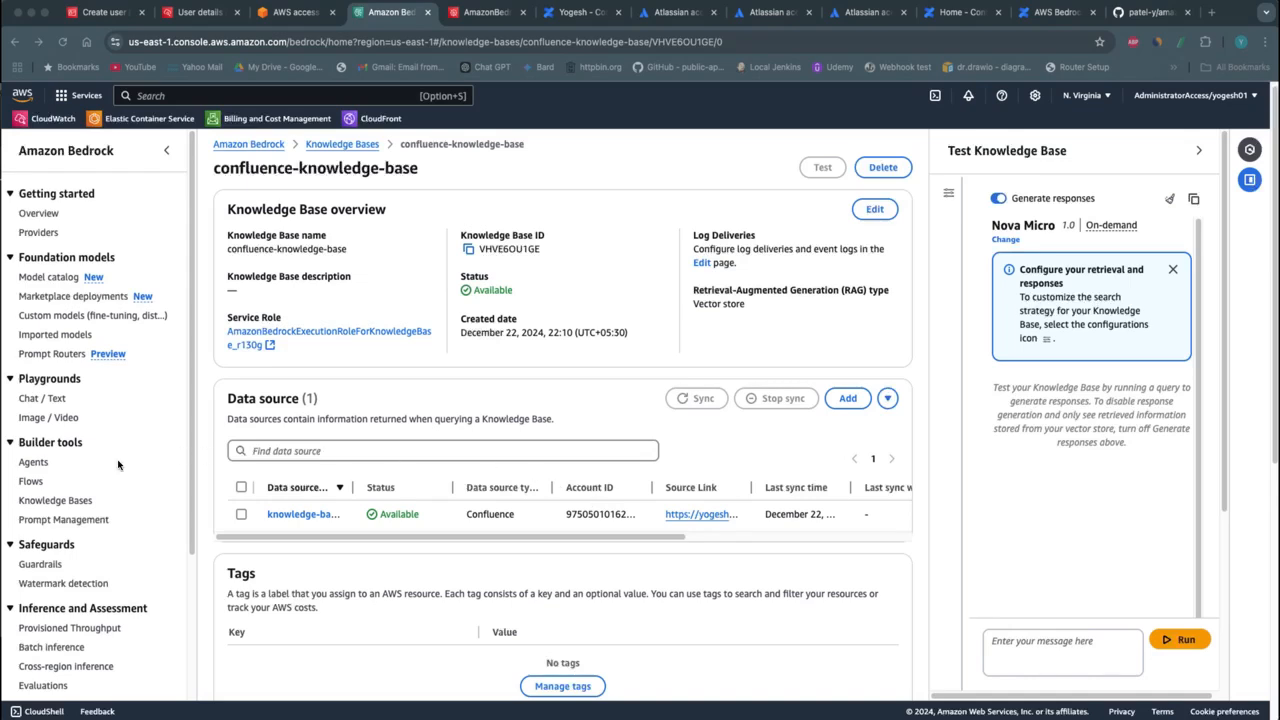
Create a new Bedrock agent named agent-01, leaving the description empty and multi-agent collaboration disabled
{"action": "left_click", "coordinate": [33, 463]}
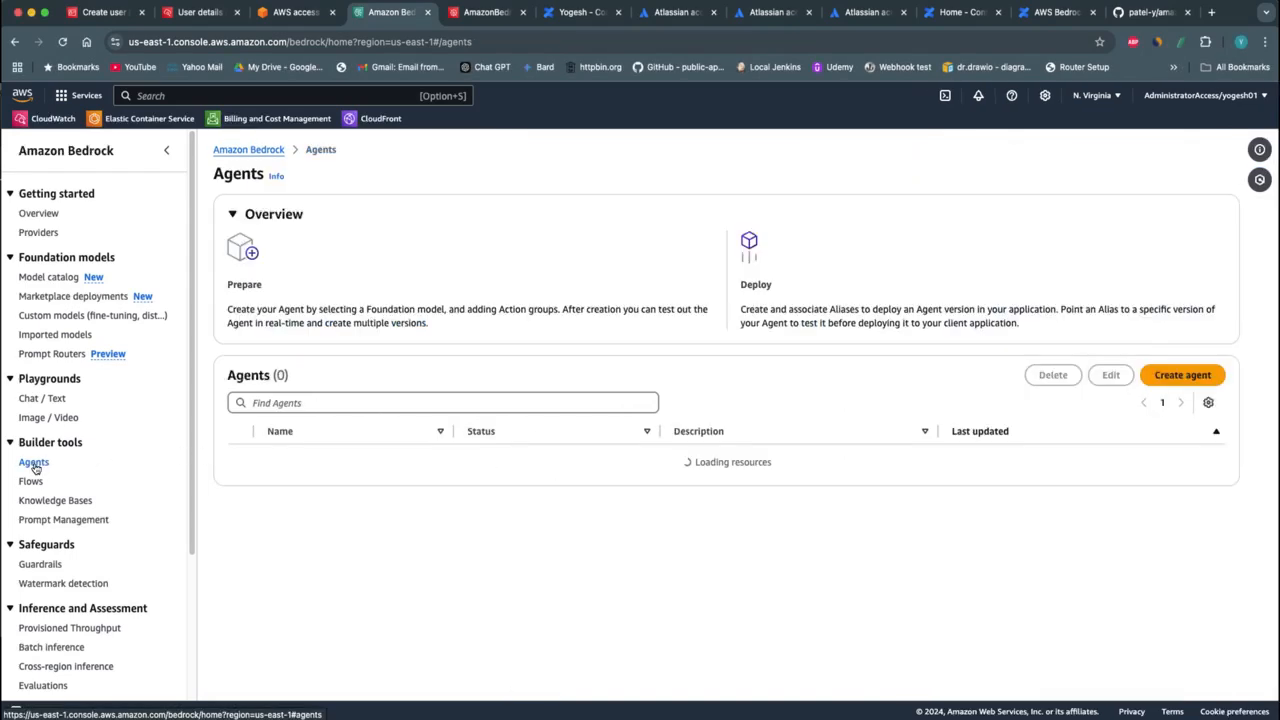
{"action": "left_click", "coordinate": [1167, 378]}
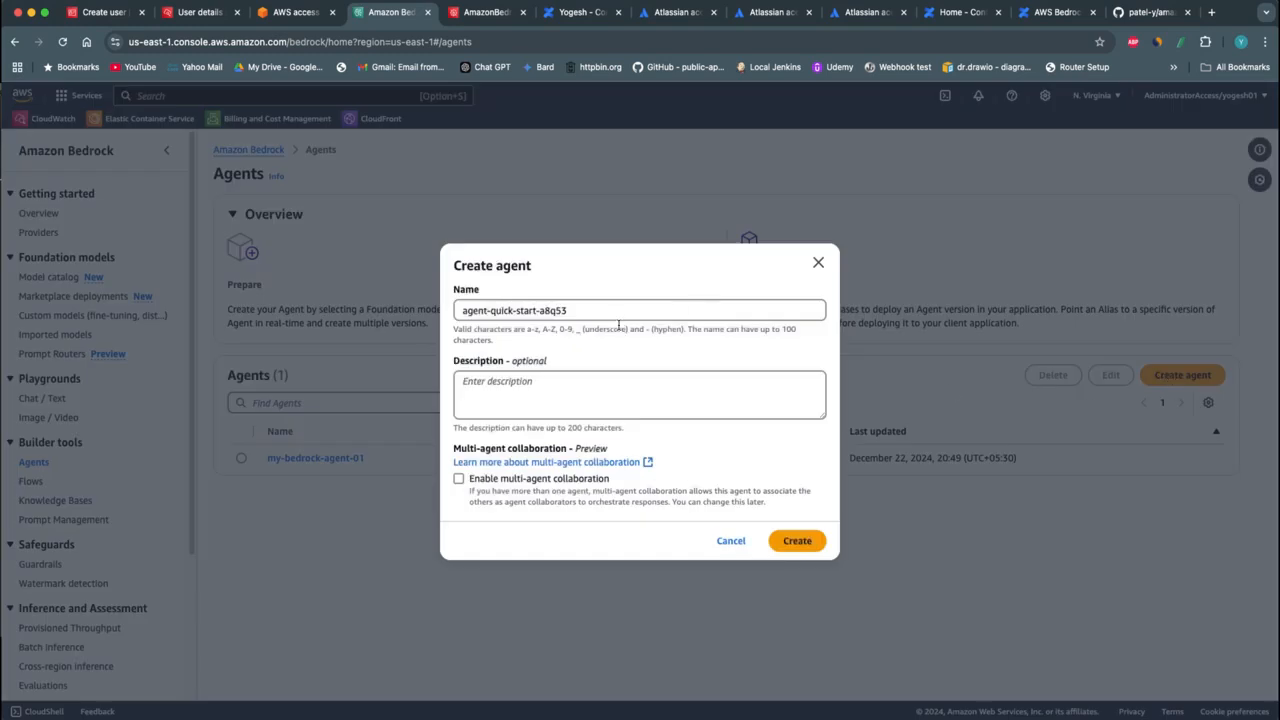
{"action": "left_click", "coordinate": [614, 314]}
{"action": "key", "text": "super+a"}
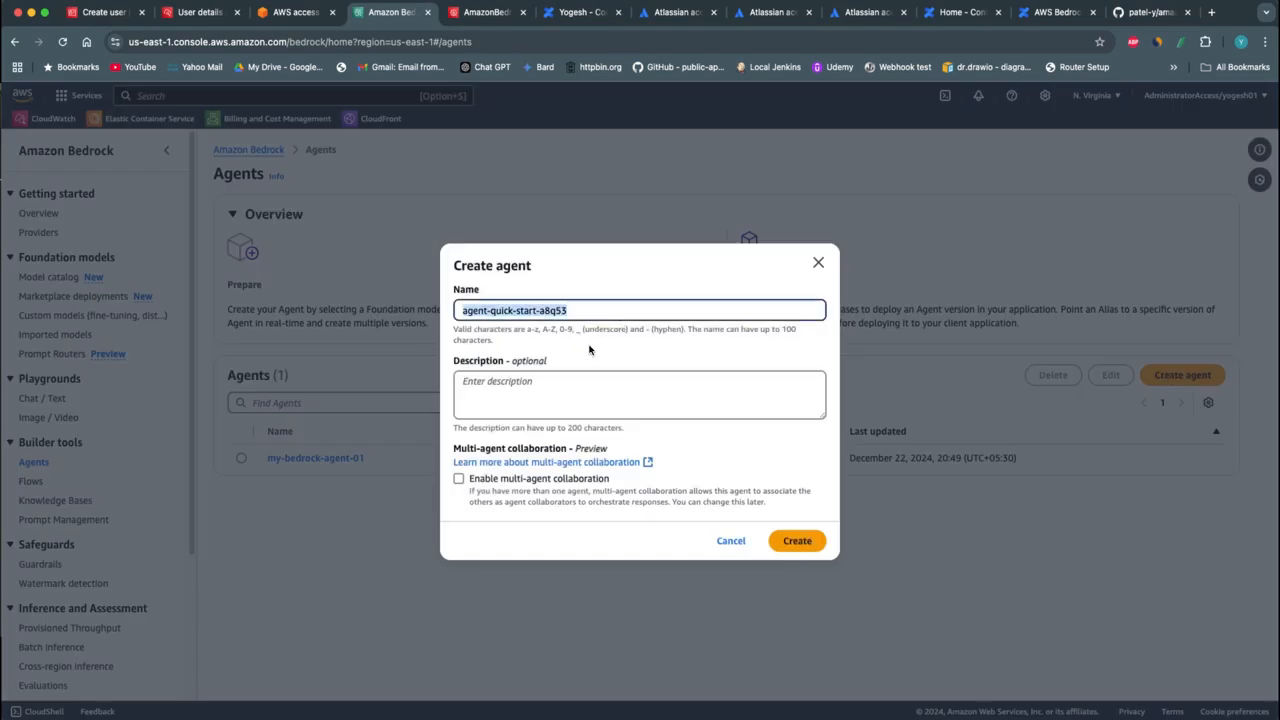
{"action": "type", "text": "agent-01"}
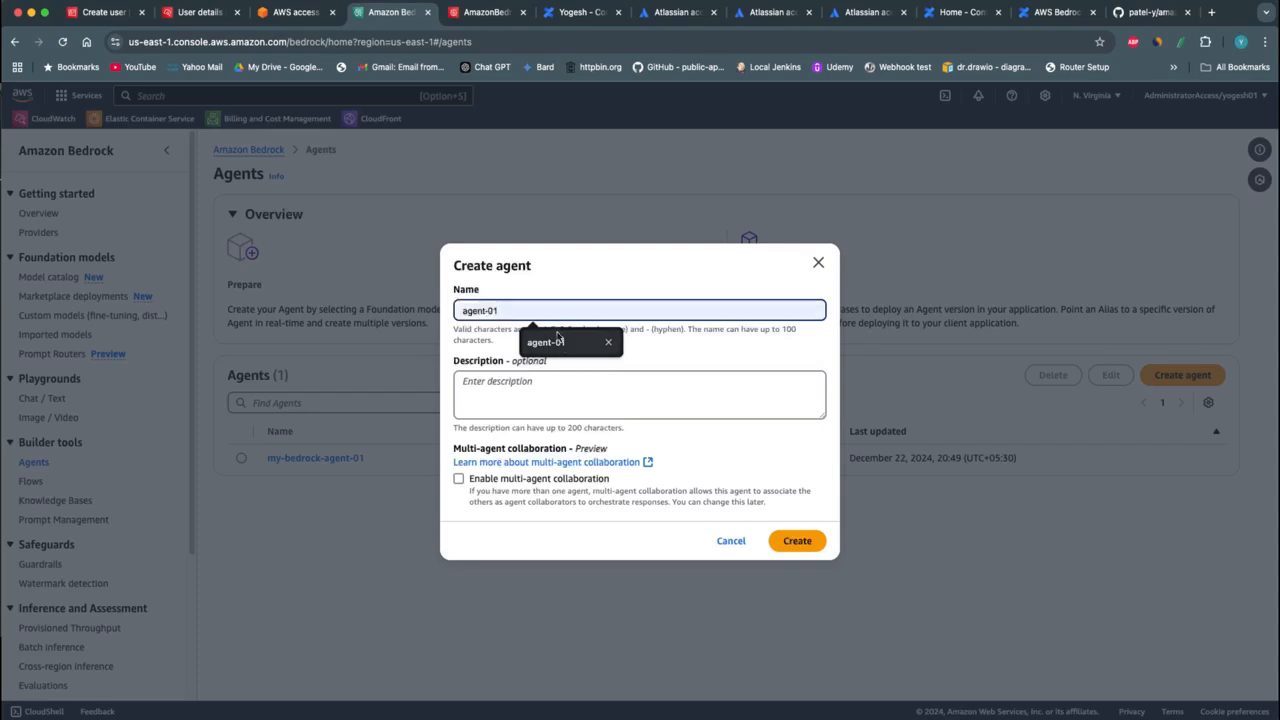
{"action": "left_click", "coordinate": [558, 342]}
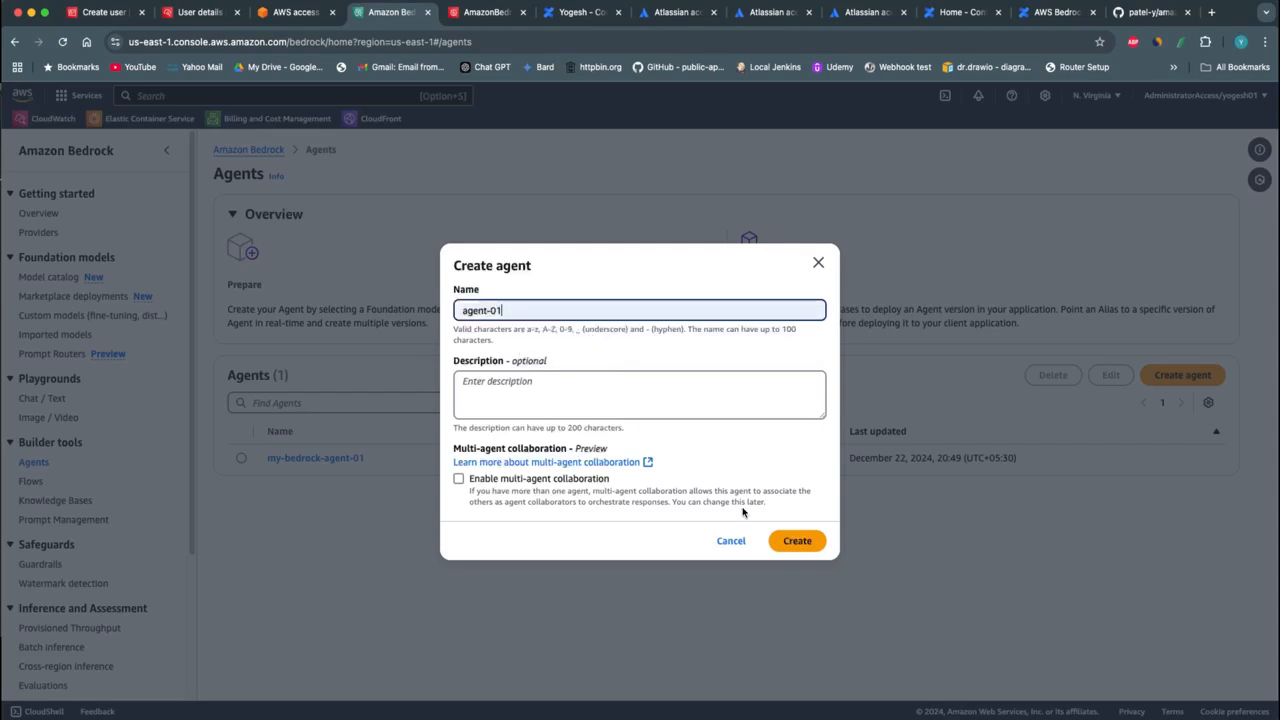
{"action": "left_click", "coordinate": [795, 539]}
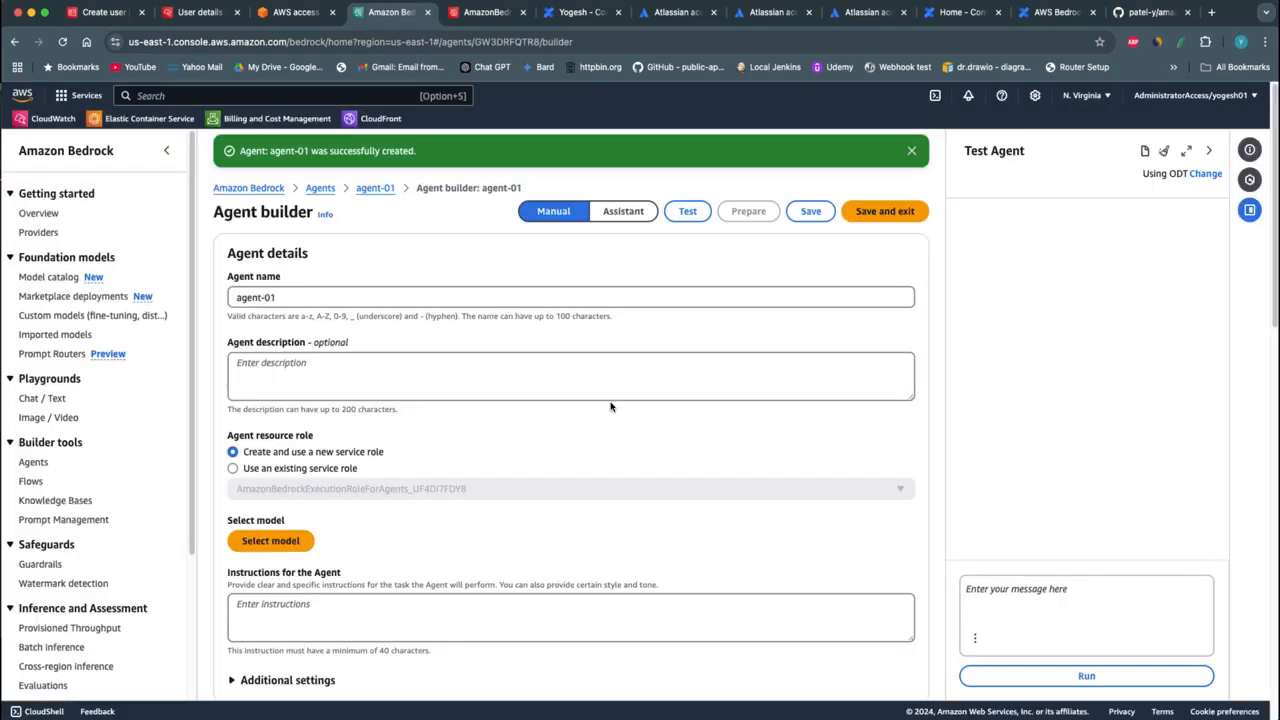
{"action": "scroll", "coordinate": [453, 489], "scroll_direction": "down", "scroll_amount": 2}
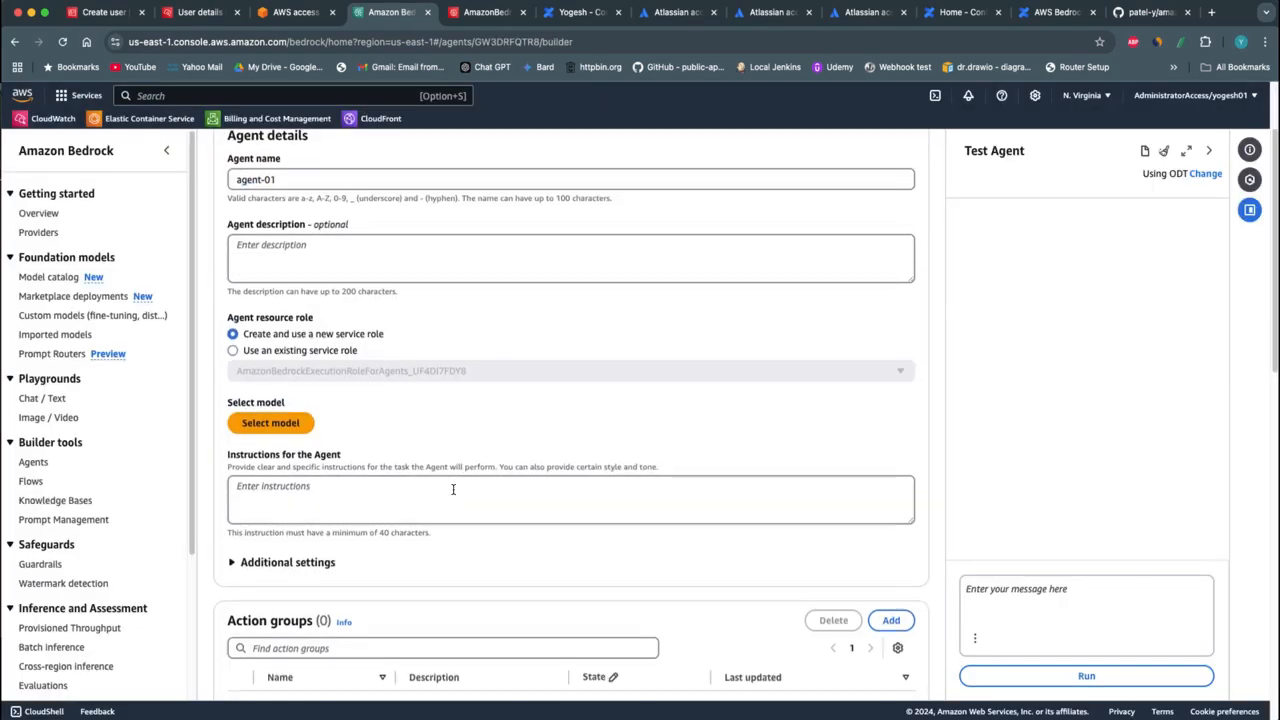
{"action": "scroll", "coordinate": [412, 395], "scroll_direction": "down", "scroll_amount": 1}
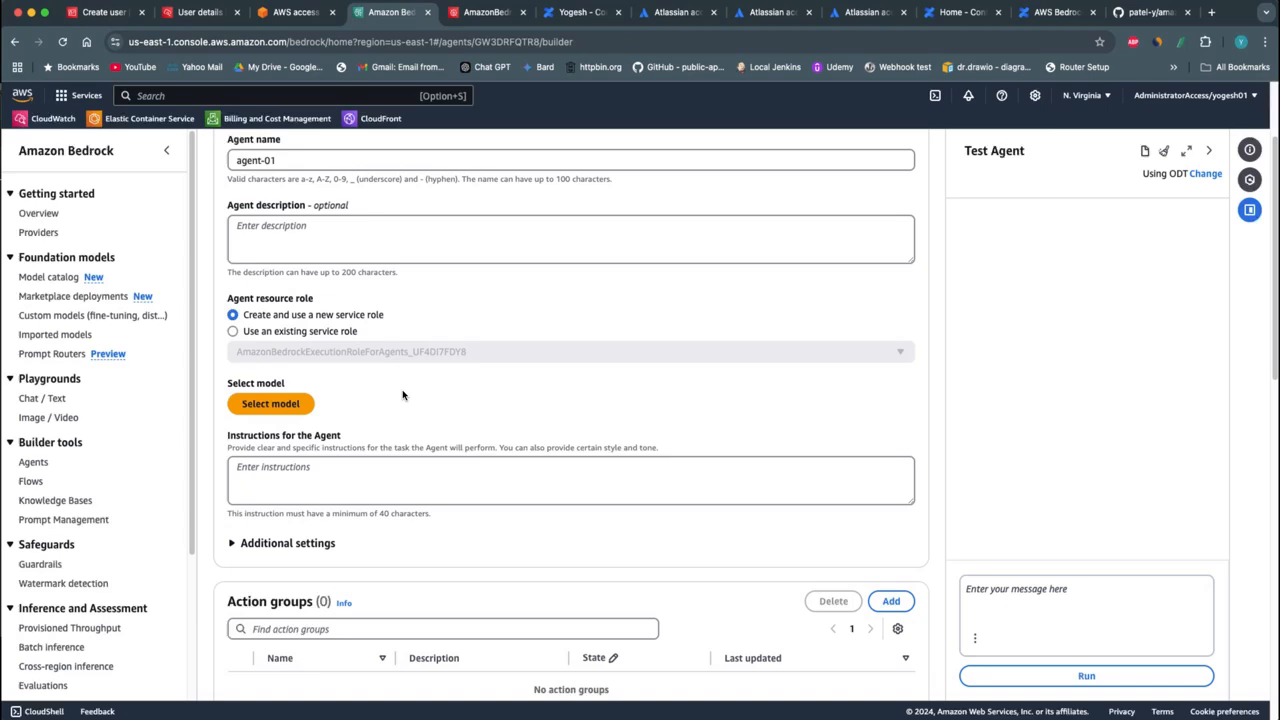
{"action": "left_click", "coordinate": [274, 403]}
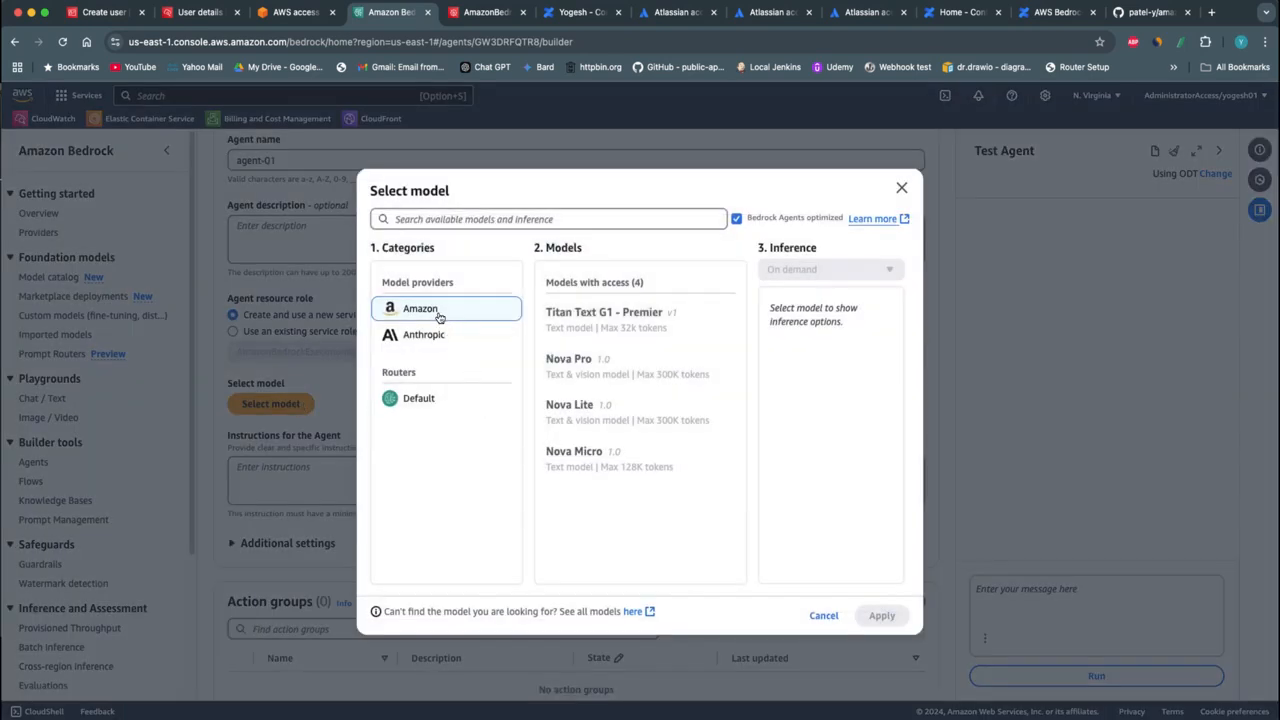
{"action": "left_click", "coordinate": [586, 419]}
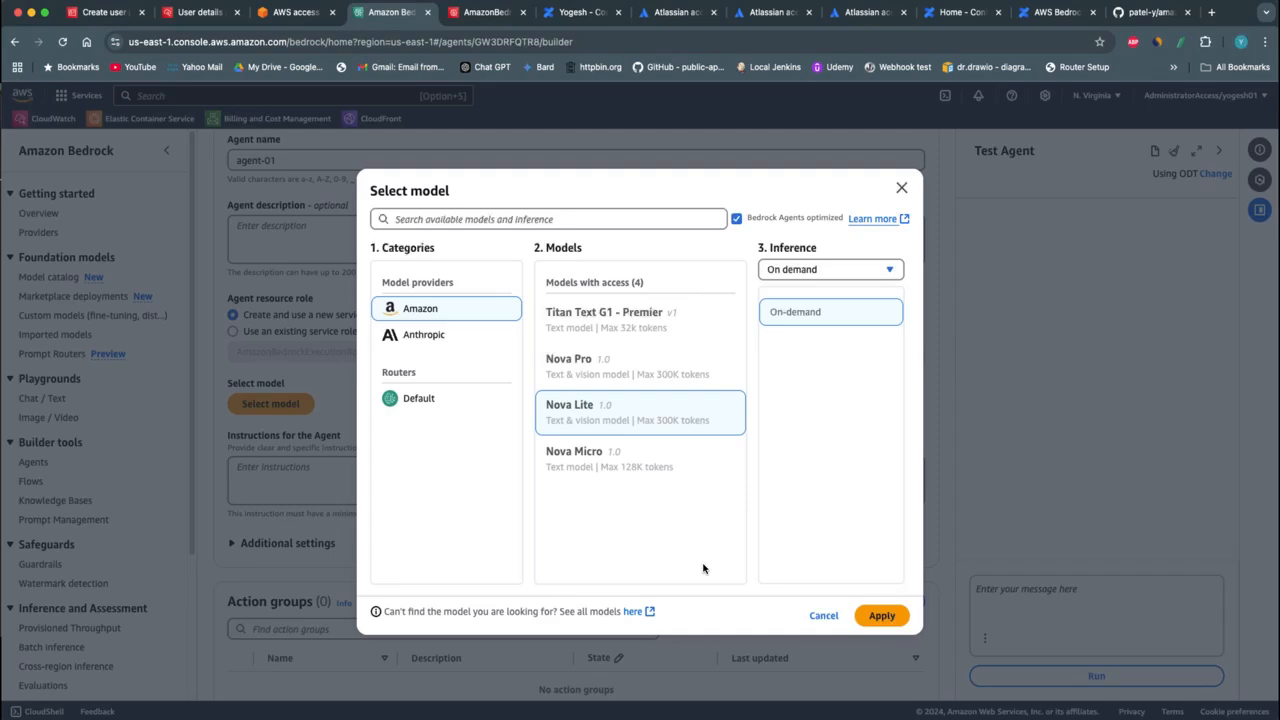
{"action": "left_click", "coordinate": [823, 615]}
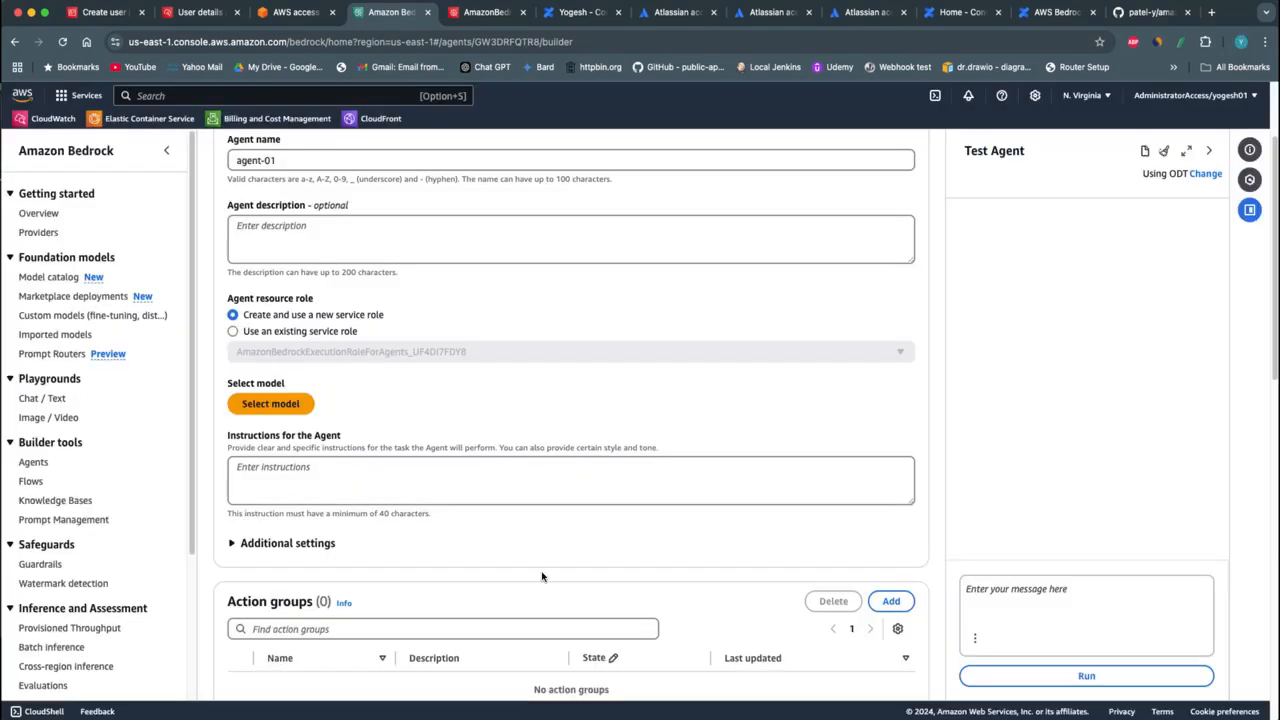
Look through the Model access page to check the access status of the Bedrock base models by provider
{"action": "scroll", "coordinate": [45, 587], "scroll_direction": "down", "scroll_amount": 4}
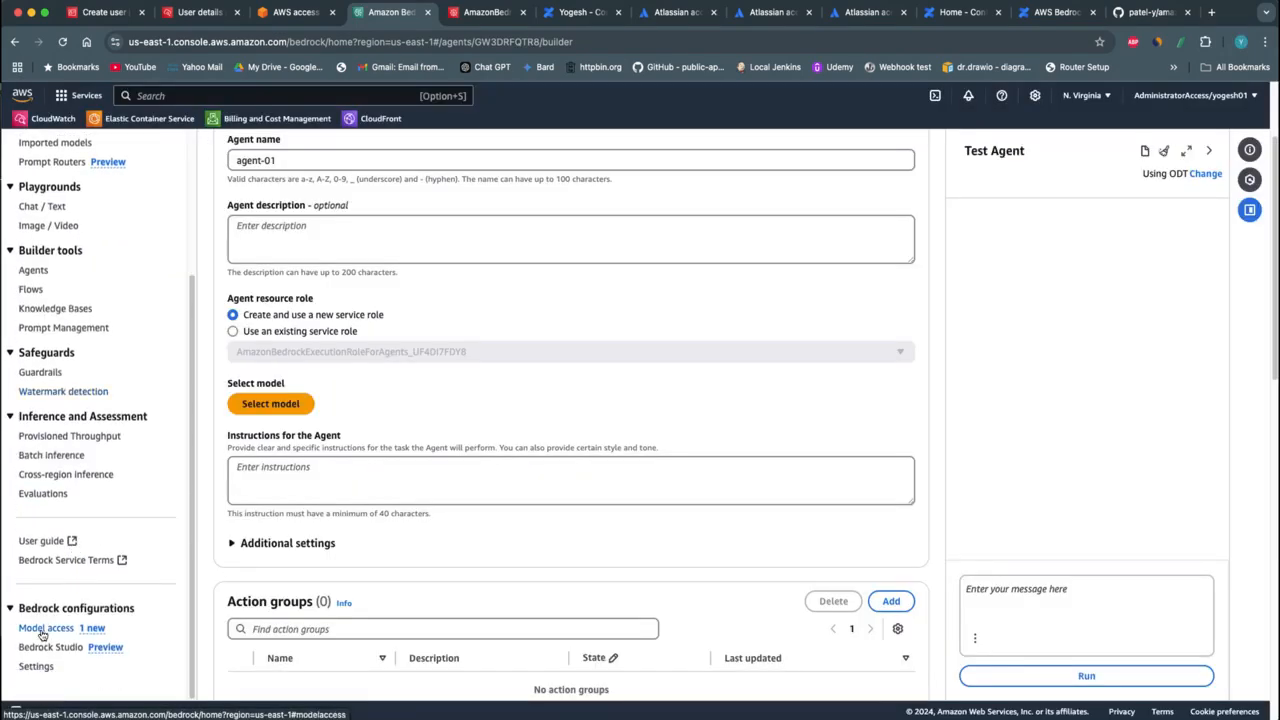
{"action": "left_click", "coordinate": [45, 628]}
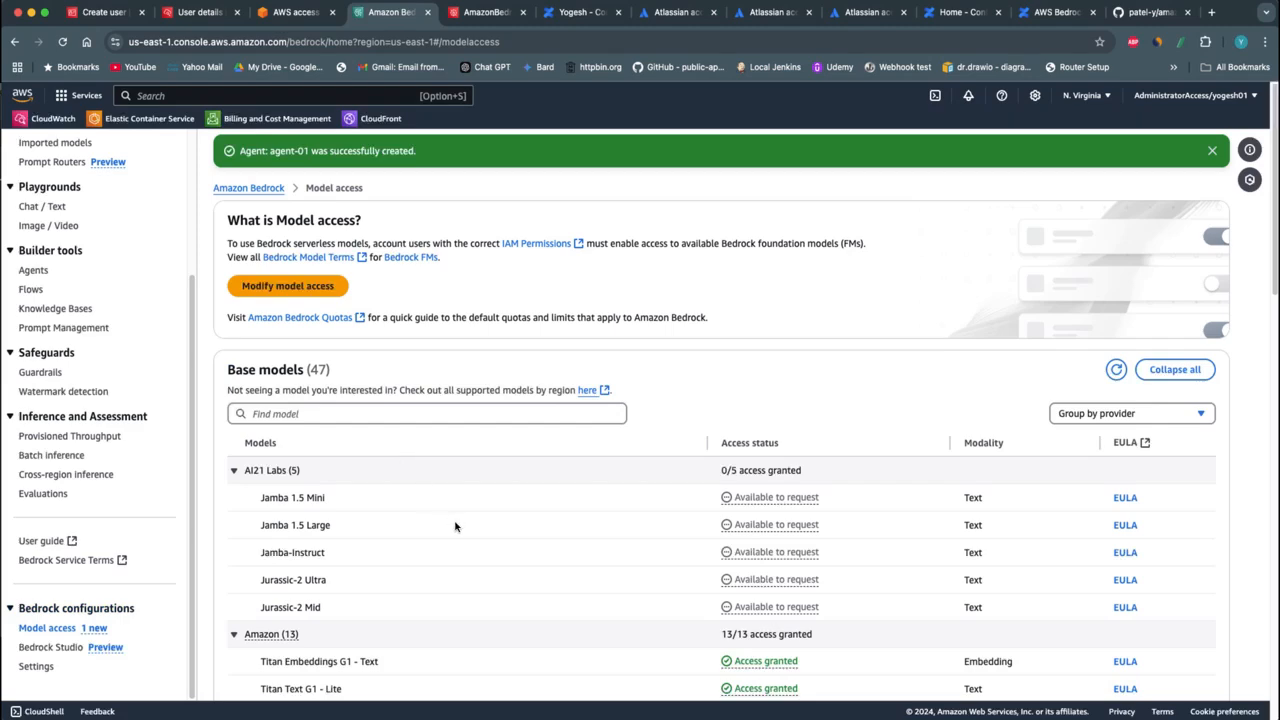
{"action": "scroll", "coordinate": [548, 550], "scroll_direction": "down", "scroll_amount": 15}
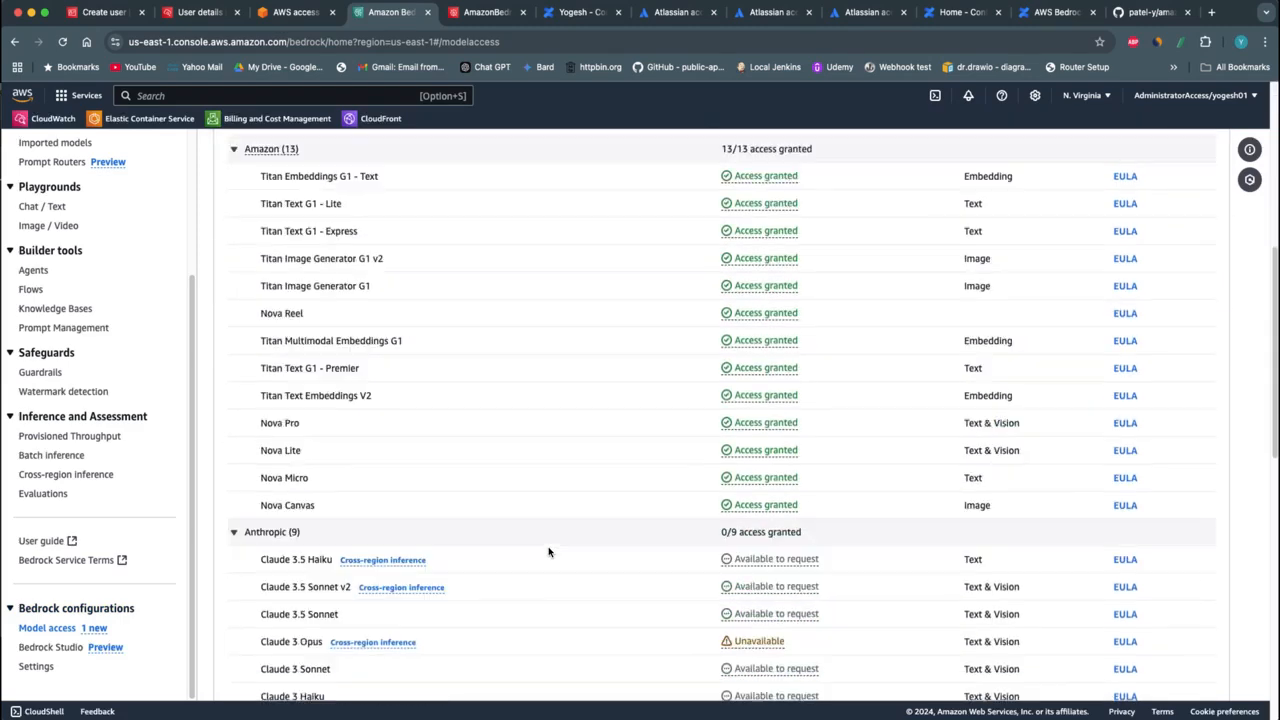
{"action": "scroll", "coordinate": [548, 550], "scroll_direction": "up", "scroll_amount": 15}
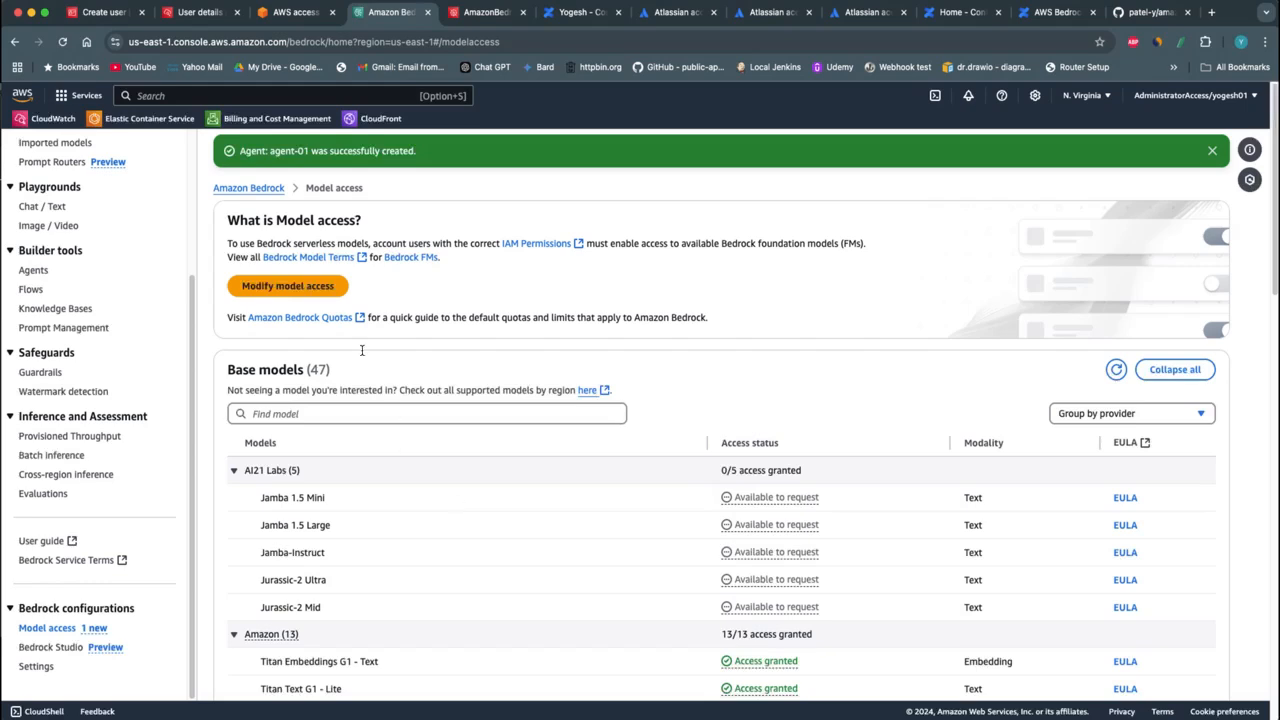
Start modifying model access and examine which Amazon, Anthropic, Cohere and Meta models are granted or available to request
{"action": "left_click", "coordinate": [309, 292]}
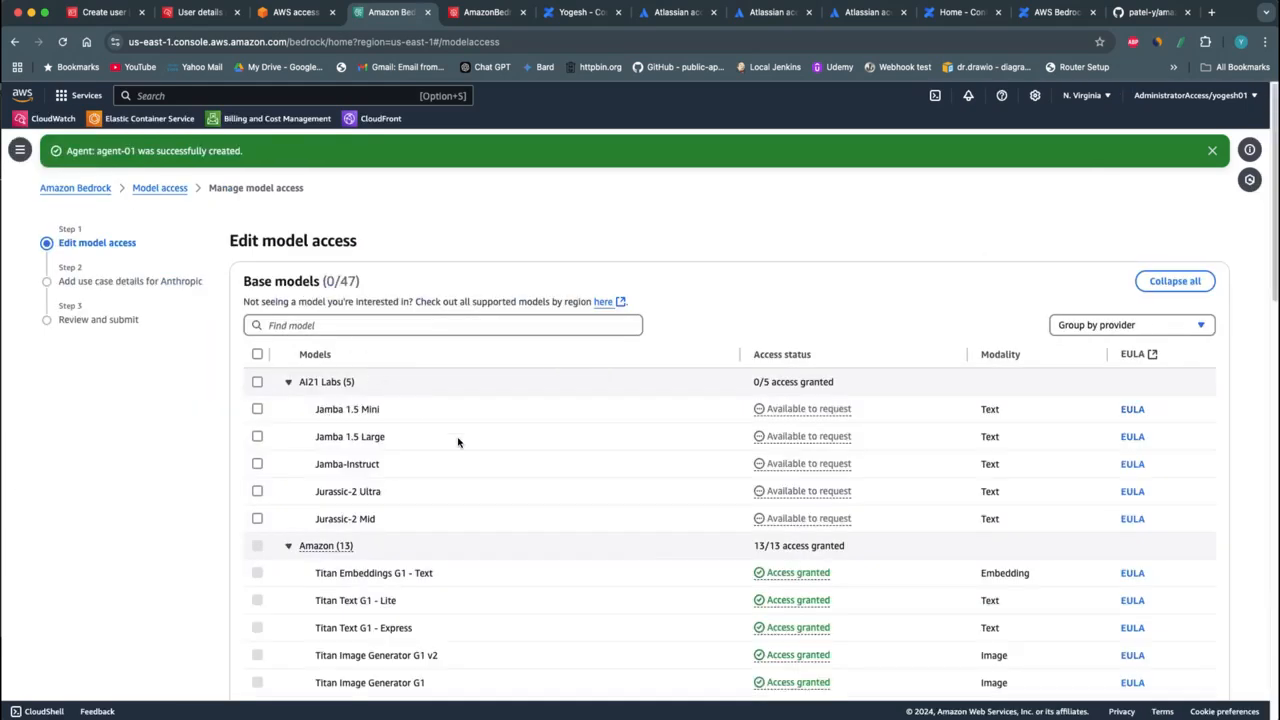
{"action": "scroll", "coordinate": [489, 534], "scroll_direction": "down", "scroll_amount": 2}
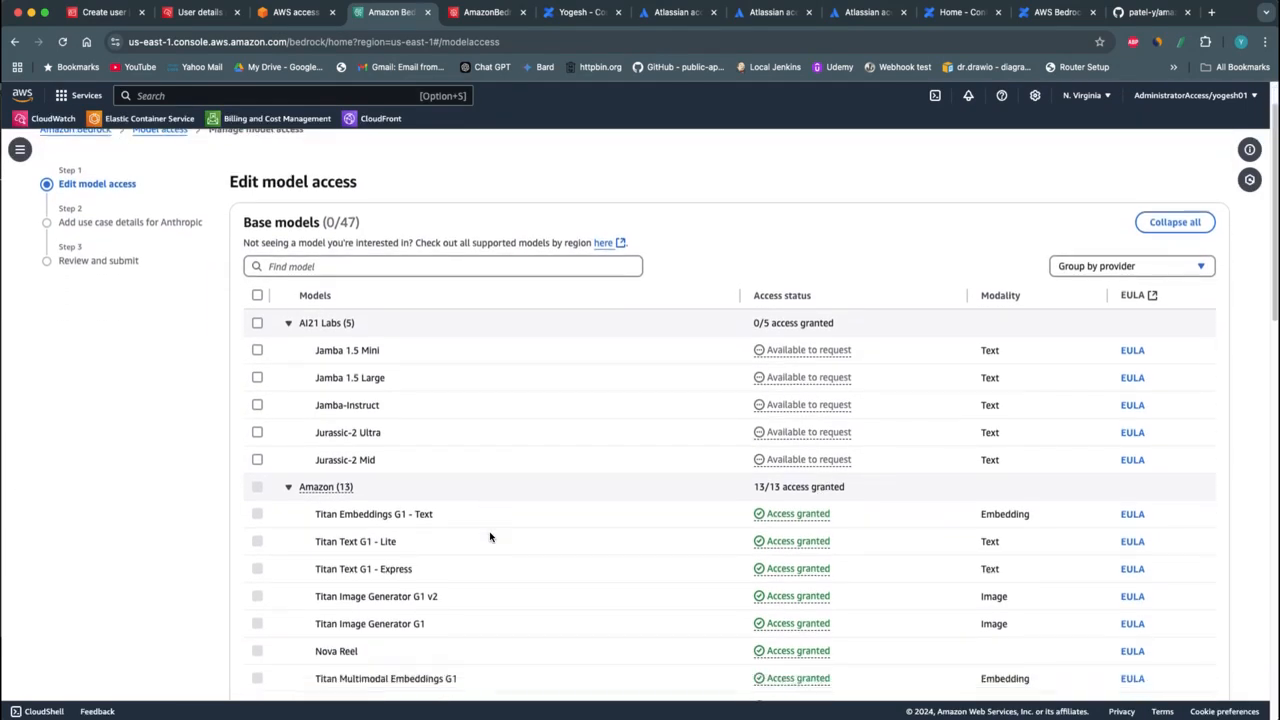
{"action": "scroll", "coordinate": [490, 537], "scroll_direction": "down", "scroll_amount": 1}
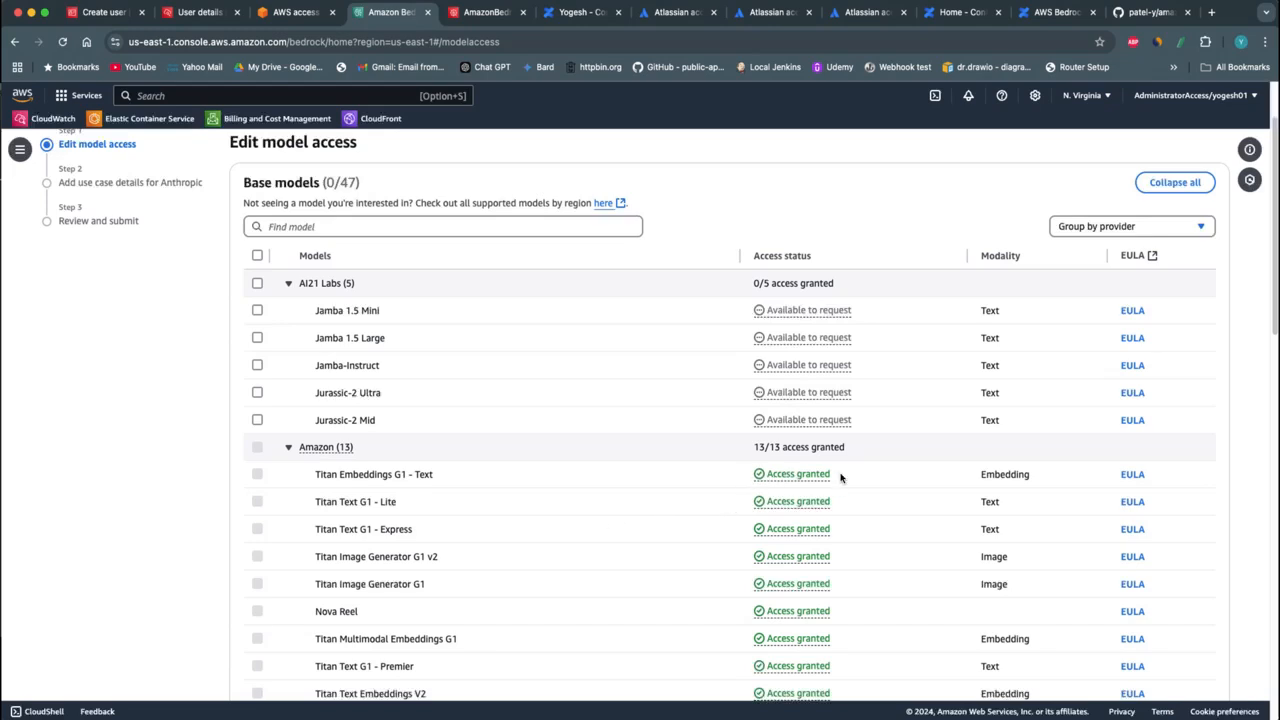
{"action": "scroll", "coordinate": [480, 500], "scroll_direction": "down", "scroll_amount": 3}
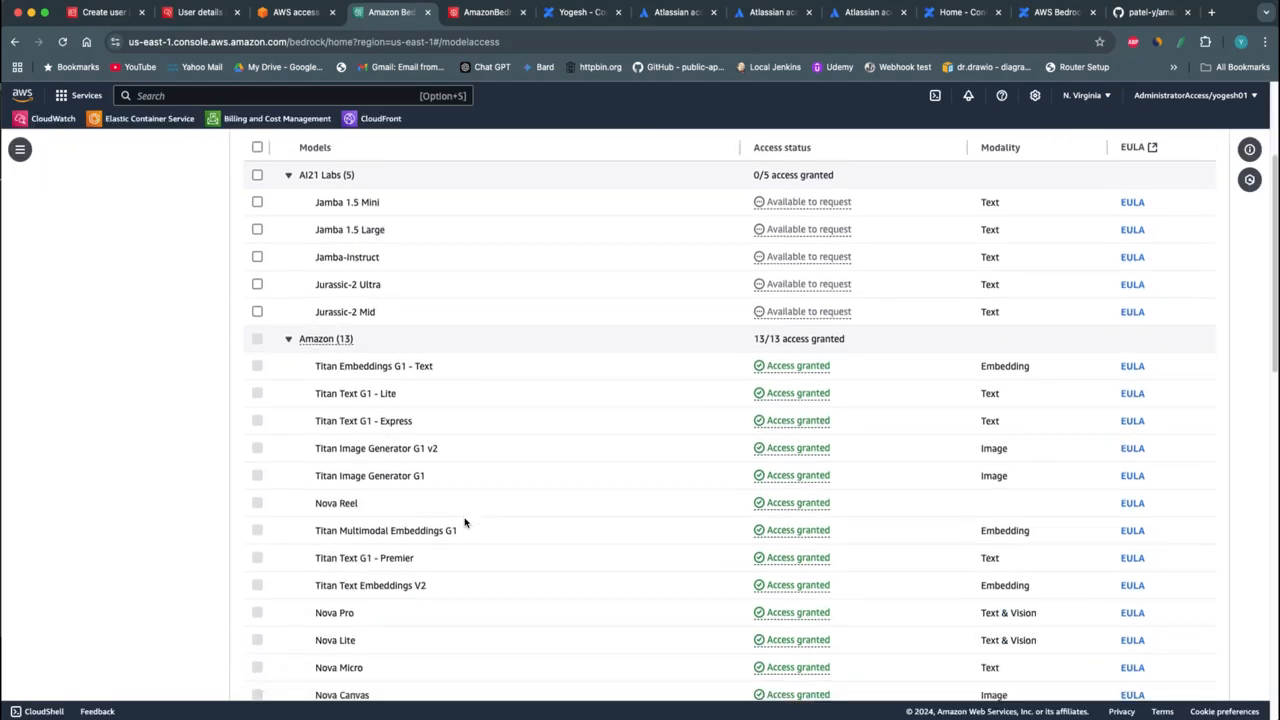
{"action": "scroll", "coordinate": [465, 522], "scroll_direction": "down", "scroll_amount": 1}
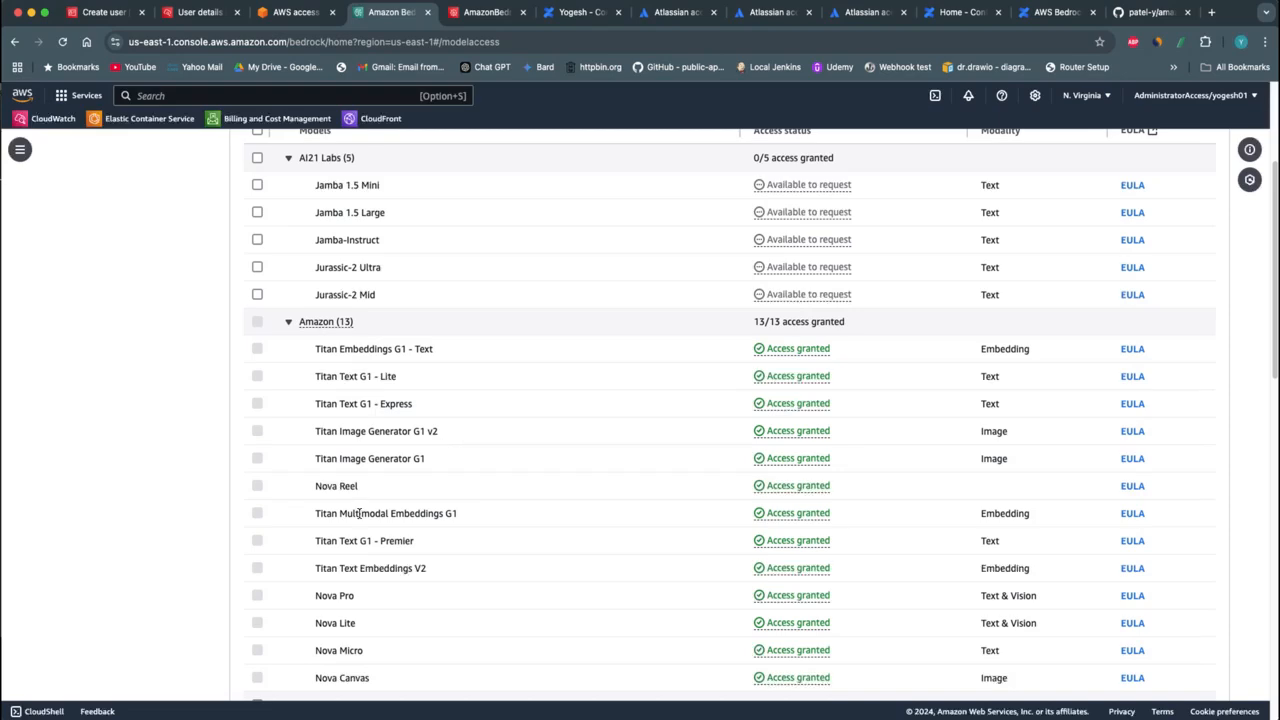
{"action": "scroll", "coordinate": [367, 520], "scroll_direction": "up", "scroll_amount": 3}
{"action": "scroll", "coordinate": [367, 520], "scroll_direction": "down", "scroll_amount": 12}
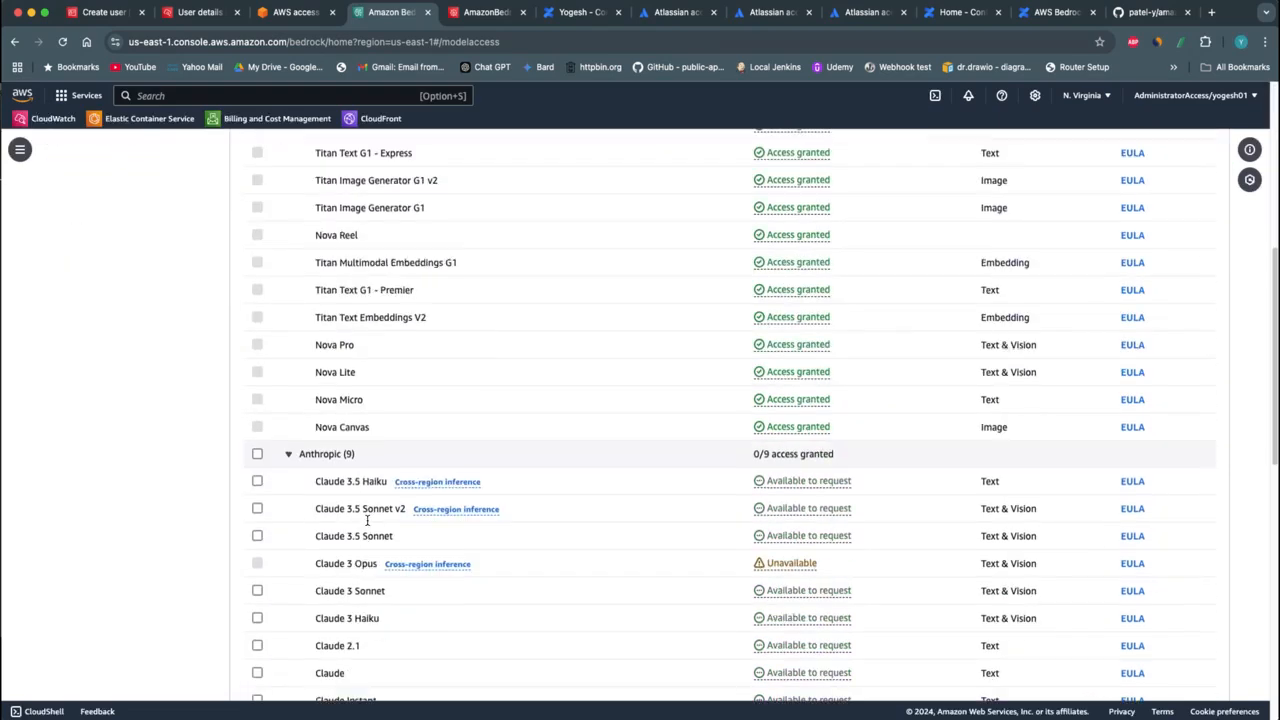
{"action": "scroll", "coordinate": [367, 520], "scroll_direction": "up", "scroll_amount": 5}
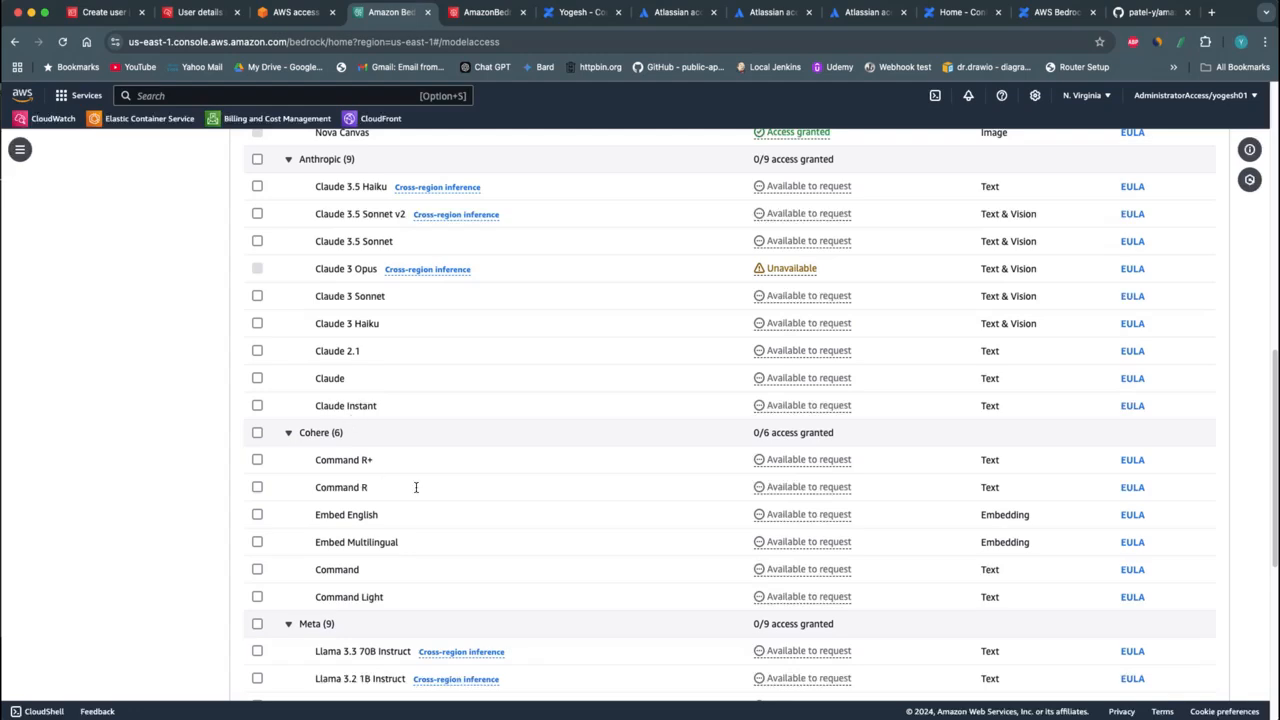
{"action": "scroll", "coordinate": [418, 505], "scroll_direction": "down", "scroll_amount": 3}
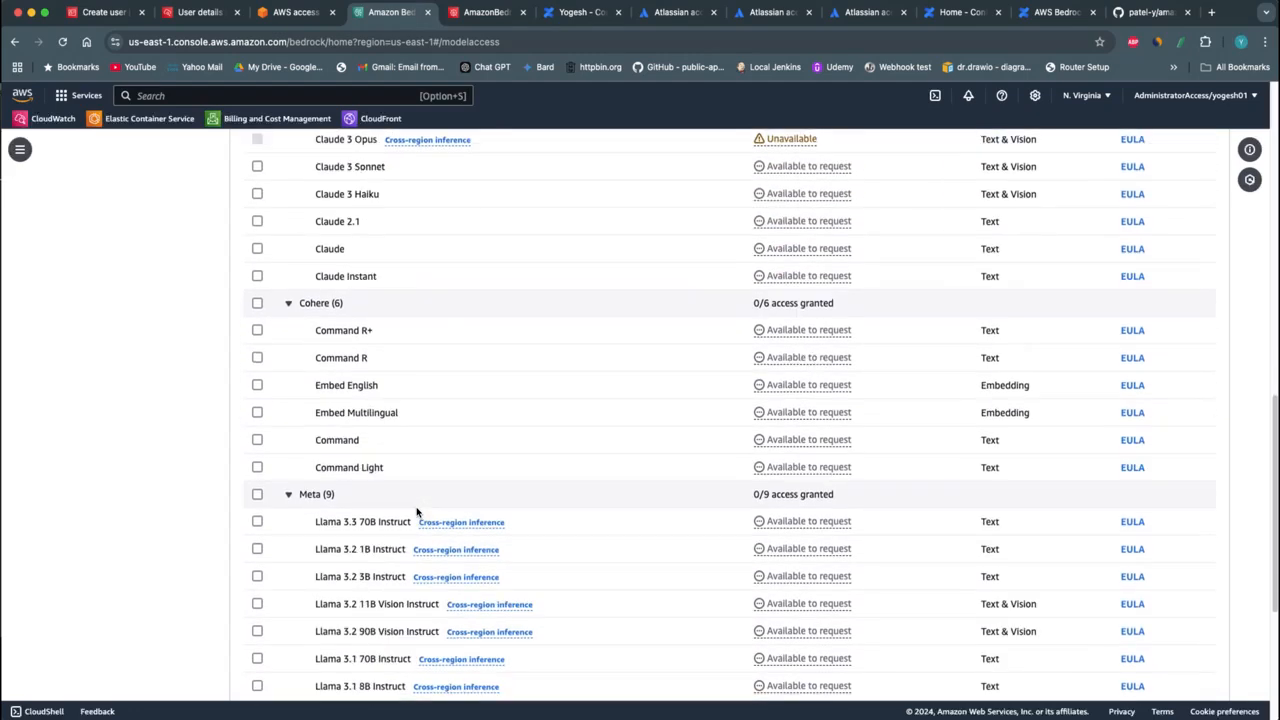
{"action": "scroll", "coordinate": [418, 512], "scroll_direction": "down", "scroll_amount": 2}
{"action": "scroll", "coordinate": [418, 512], "scroll_direction": "up", "scroll_amount": 15}
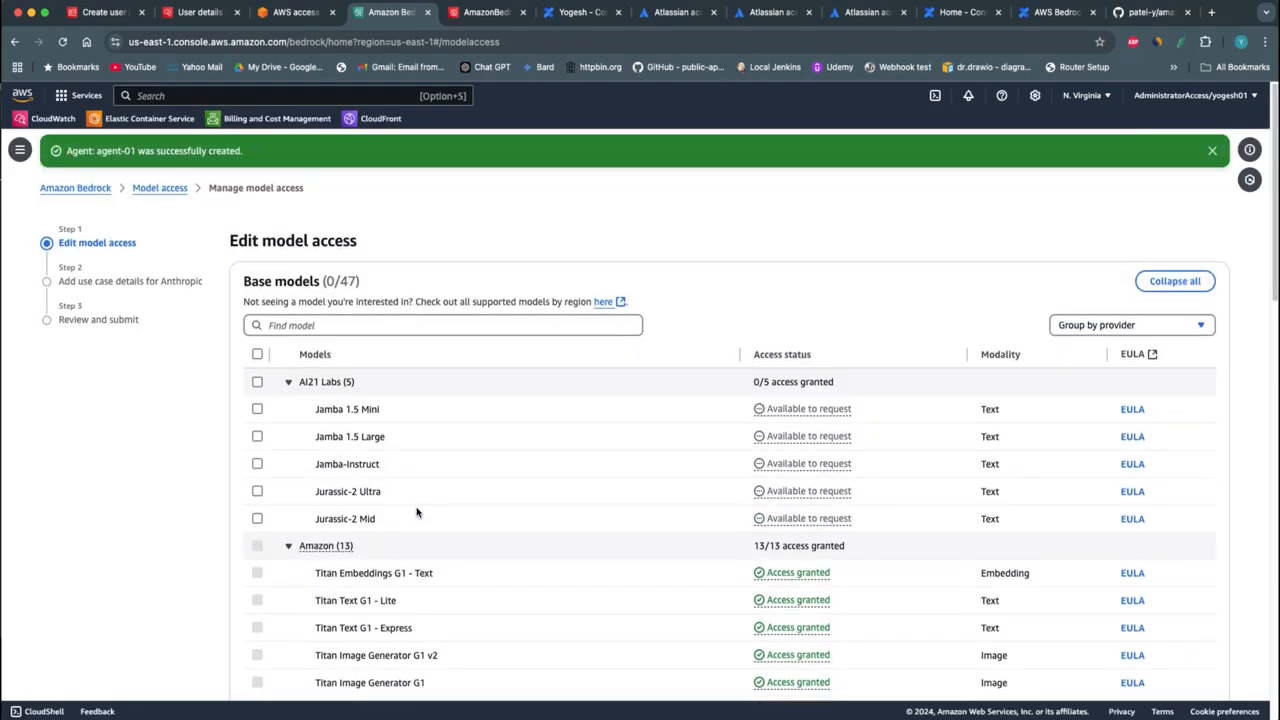
Leave the model access editor and reopen agent-01 from the agents list in the Agent Builder
{"action": "left_click", "coordinate": [75, 188]}
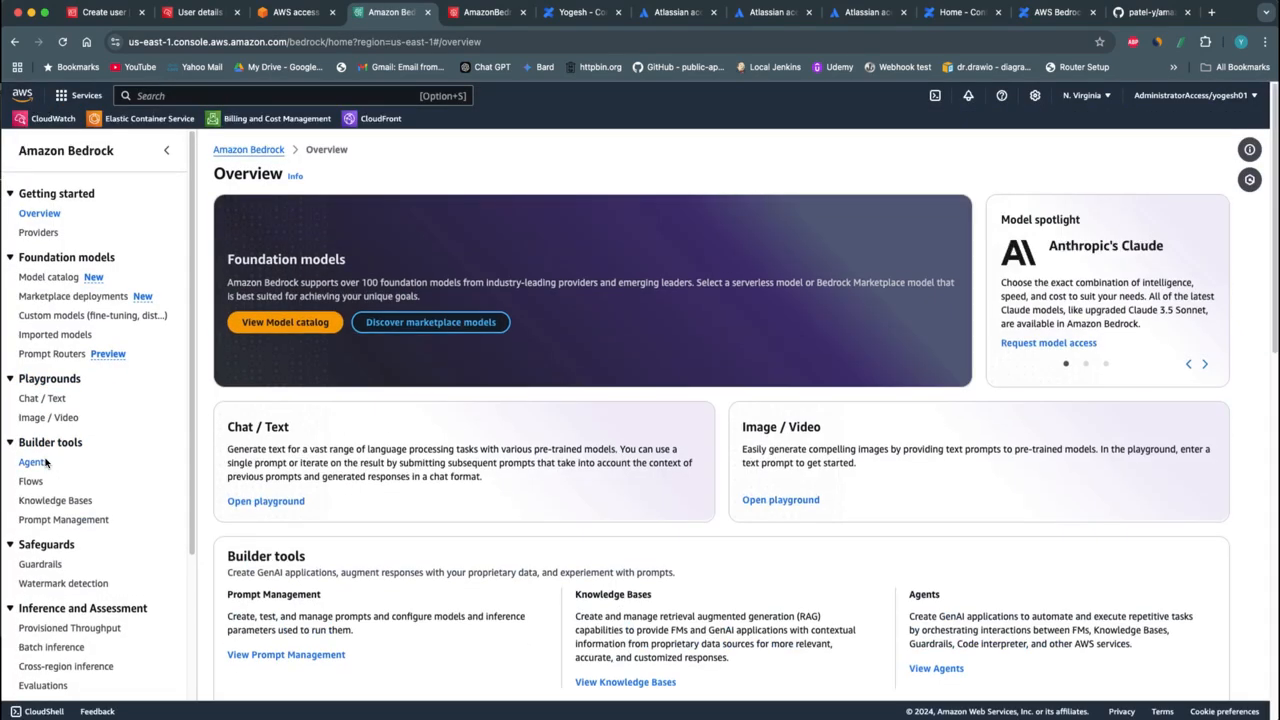
{"action": "left_click", "coordinate": [40, 463]}
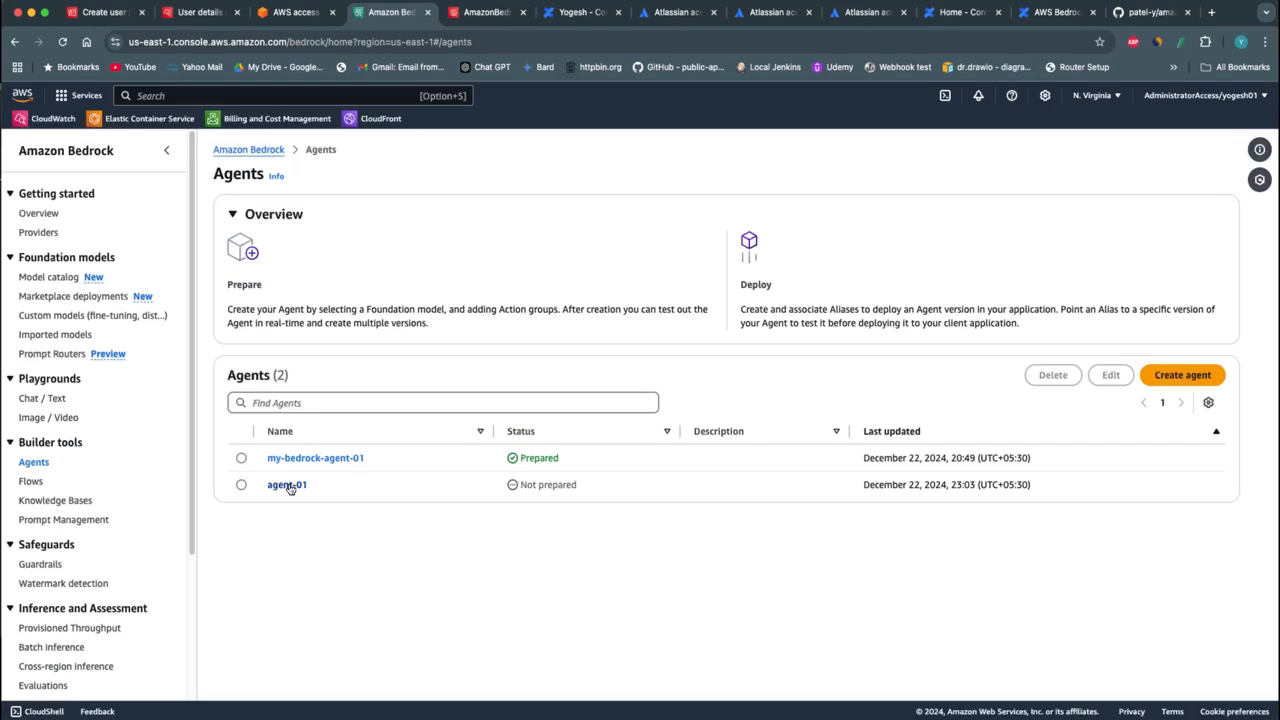
{"action": "left_click", "coordinate": [287, 485]}
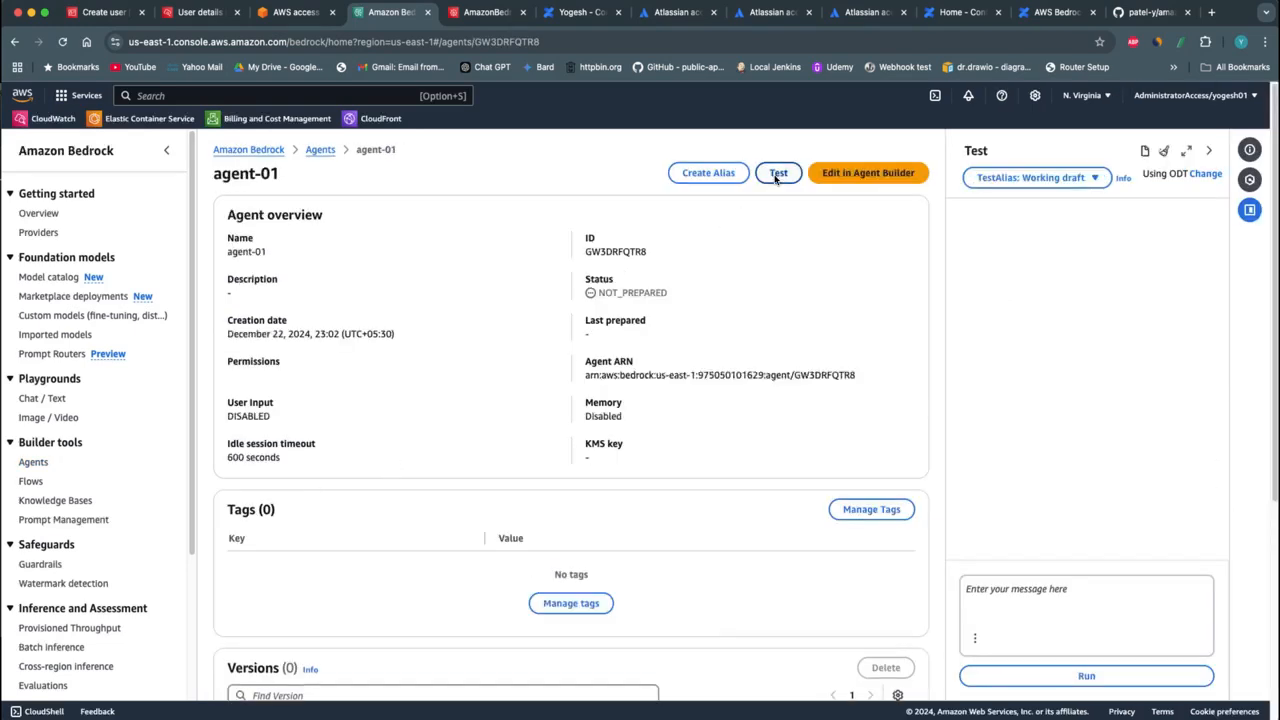
{"action": "left_click", "coordinate": [834, 175]}
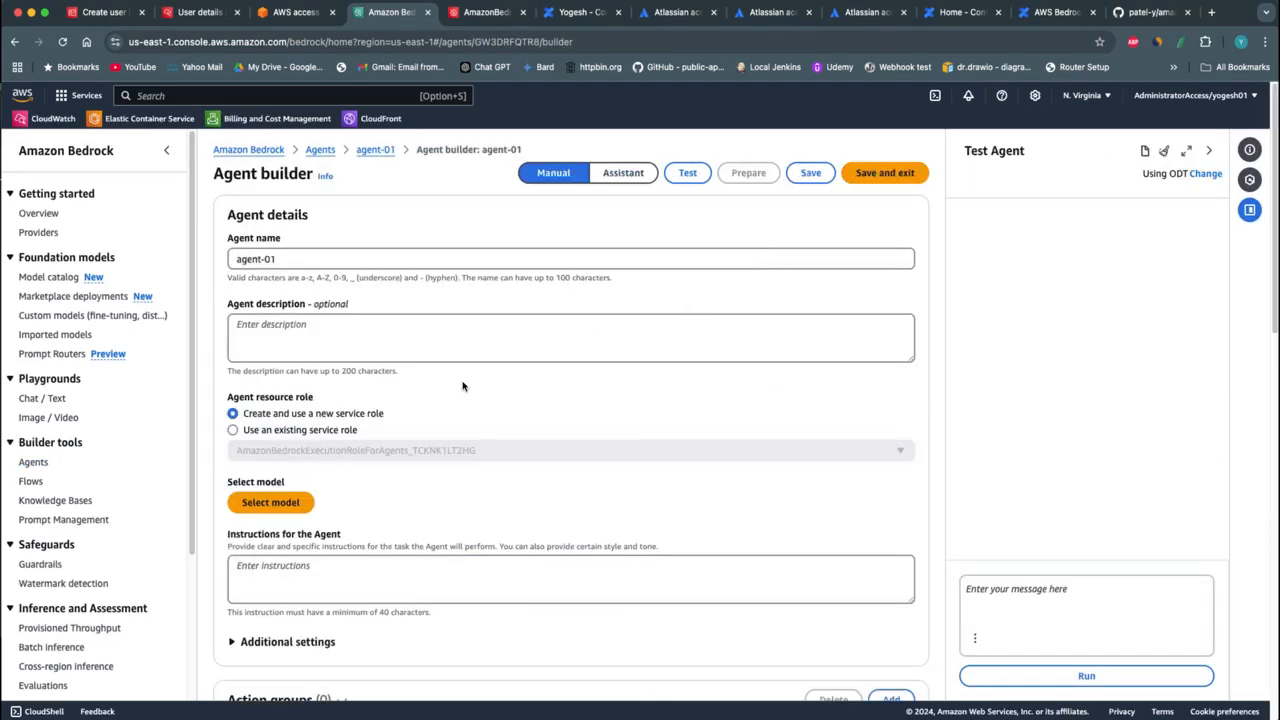
Set the agent's model to Amazon Nova Lite 1.0 with On demand inference
{"action": "scroll", "coordinate": [466, 430], "scroll_direction": "down", "scroll_amount": 3}
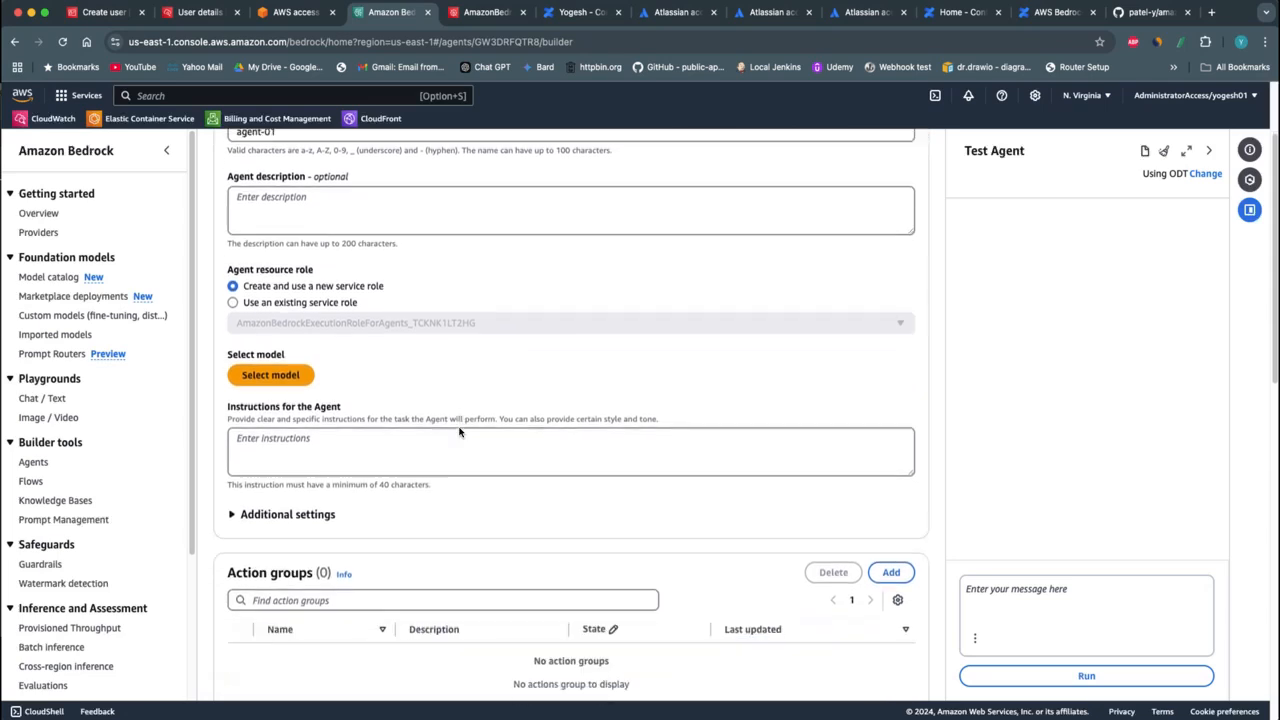
{"action": "left_click", "coordinate": [271, 372]}
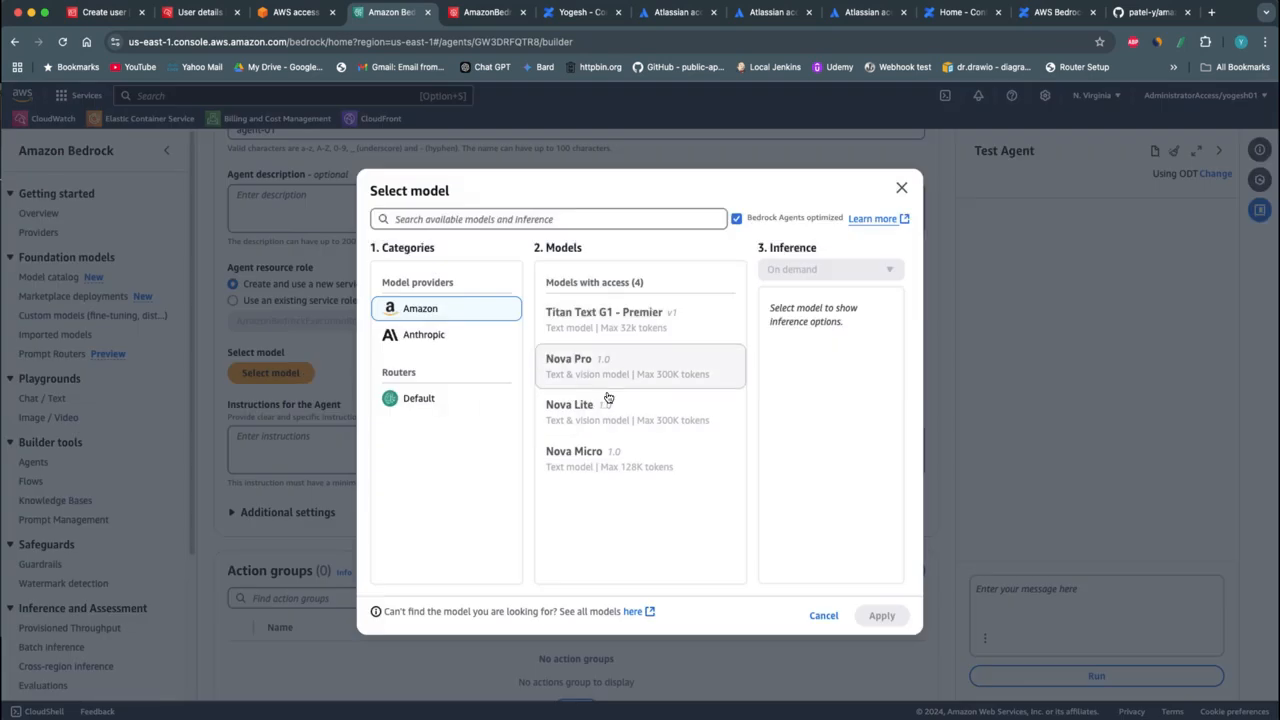
{"action": "left_click", "coordinate": [578, 418]}
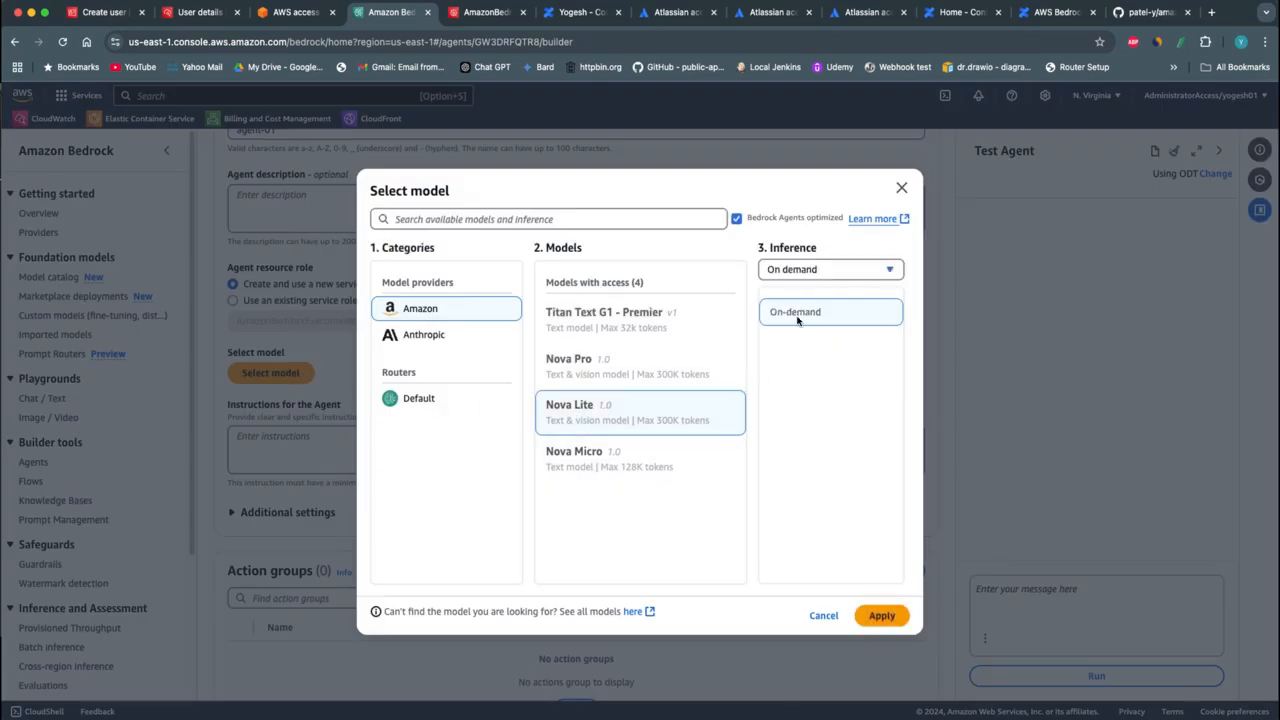
{"action": "left_click", "coordinate": [811, 272]}
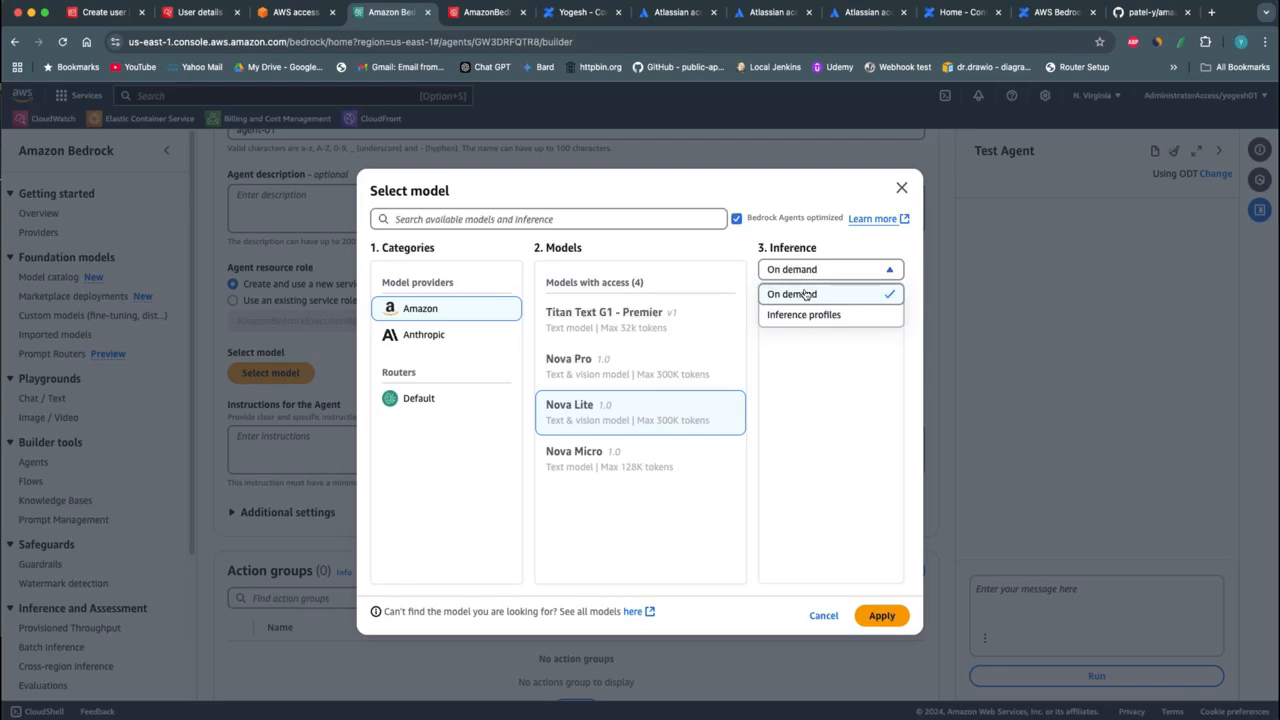
{"action": "left_click", "coordinate": [806, 295]}
{"action": "left_click", "coordinate": [889, 618]}
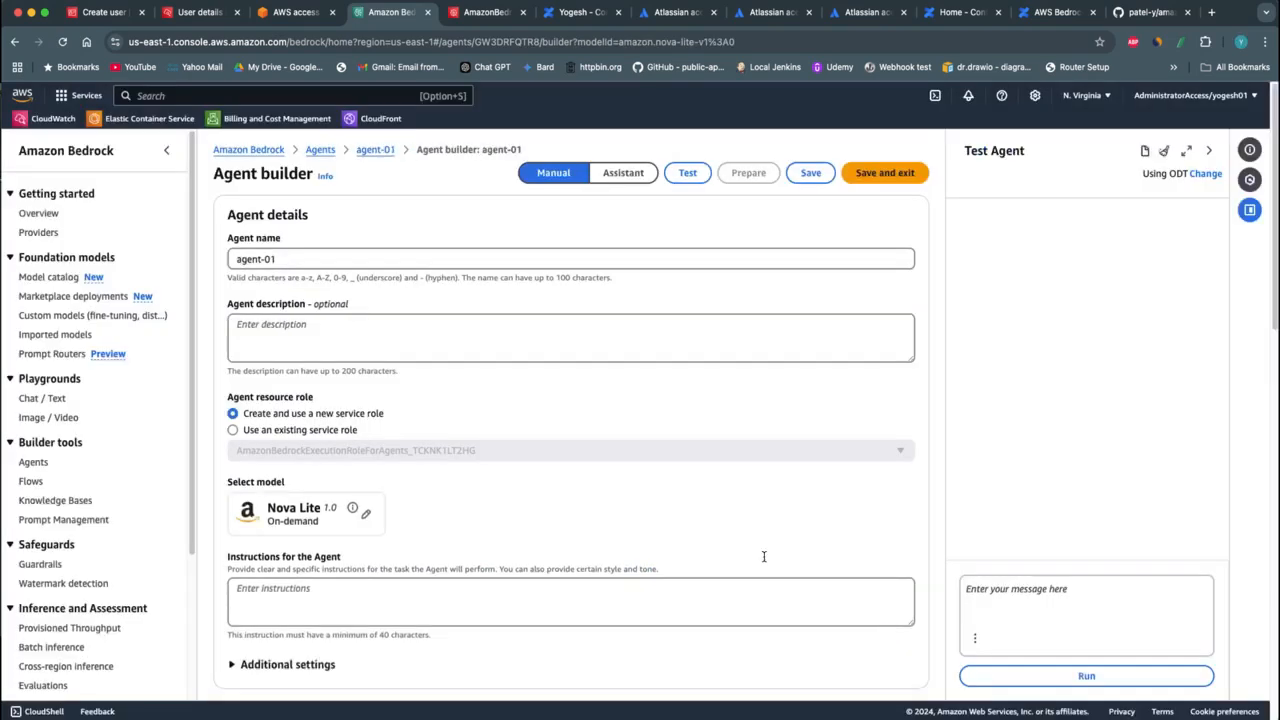
Enter the agent instructions "Retrive data from knowldge base. Always reply with points. Add confluence link if possible"
{"action": "scroll", "coordinate": [632, 486], "scroll_direction": "down", "scroll_amount": 1}
{"action": "scroll", "coordinate": [632, 486], "scroll_direction": "down", "scroll_amount": 3}
{"action": "left_click", "coordinate": [386, 468]}
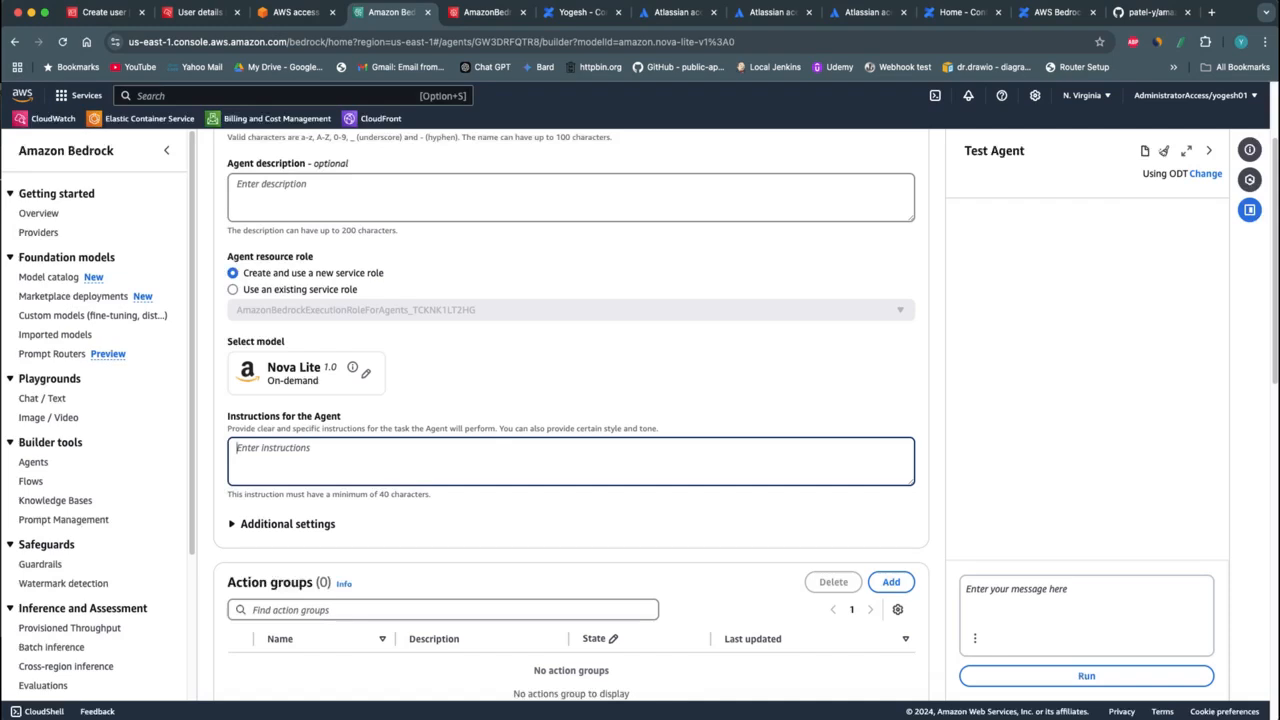
{"action": "key", "text": "super+Tab"}
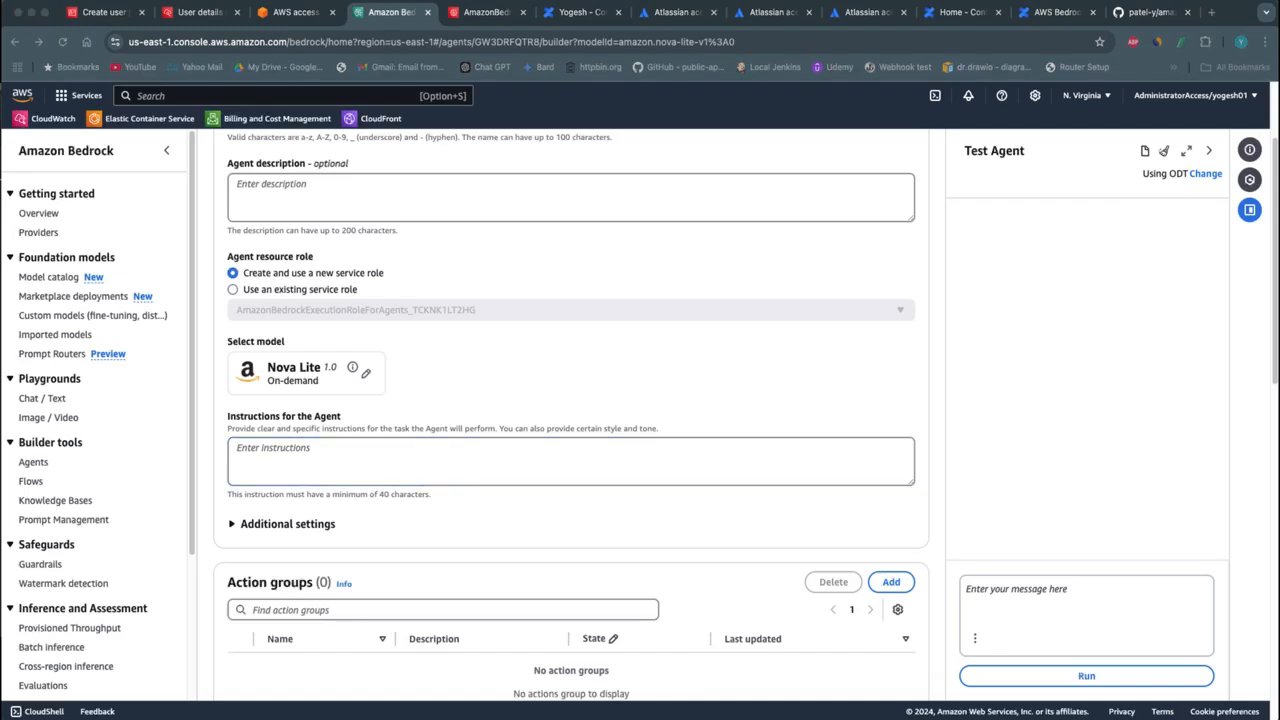
{"action": "left_click", "coordinate": [305, 449]}
{"action": "type", "text": "Retrive data from knowledge base. Always reply with points. Add confluence link if possible"}
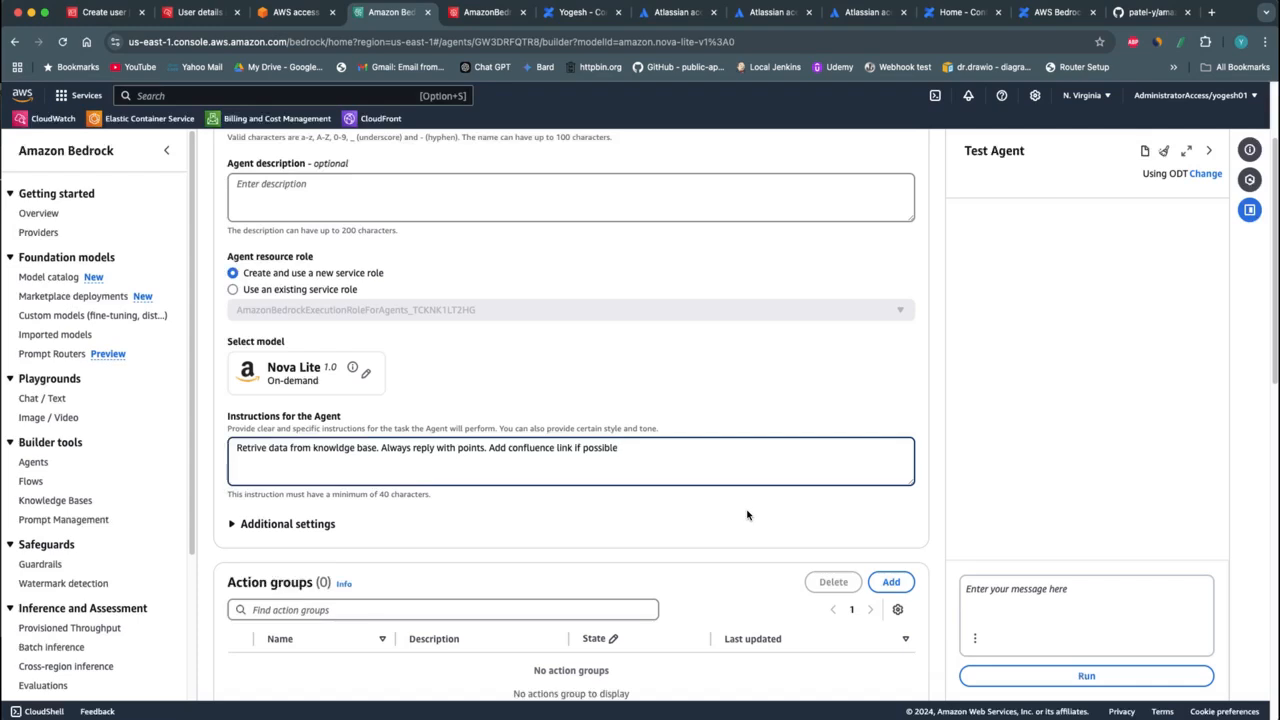
Enable Code Interpreter and User input in the agent's additional settings
{"action": "scroll", "coordinate": [728, 525], "scroll_direction": "down", "scroll_amount": 3}
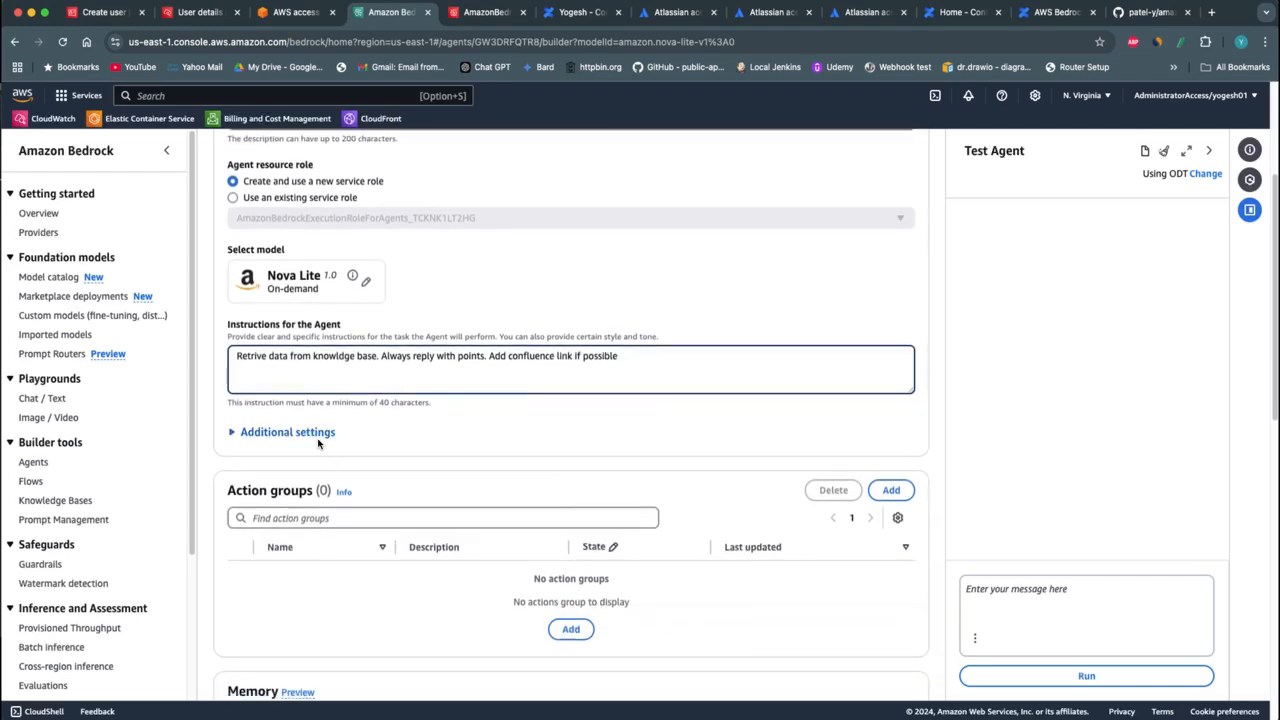
{"action": "left_click", "coordinate": [318, 443]}
{"action": "scroll", "coordinate": [445, 460], "scroll_direction": "down", "scroll_amount": 5}
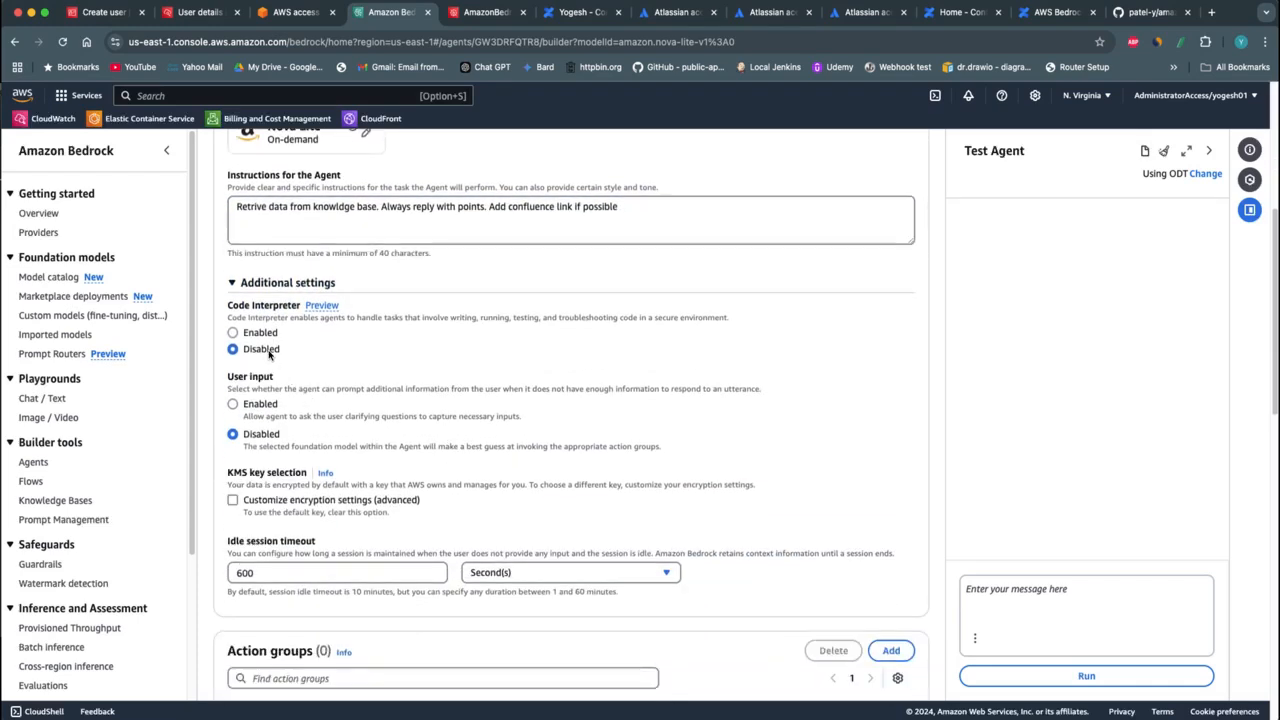
{"action": "left_click", "coordinate": [262, 334]}
{"action": "left_click", "coordinate": [263, 403]}
Review the remaining agent sections, leaving memory disabled and the defaults in place, and save agent-01
{"action": "scroll", "coordinate": [435, 548], "scroll_direction": "down", "scroll_amount": 7}
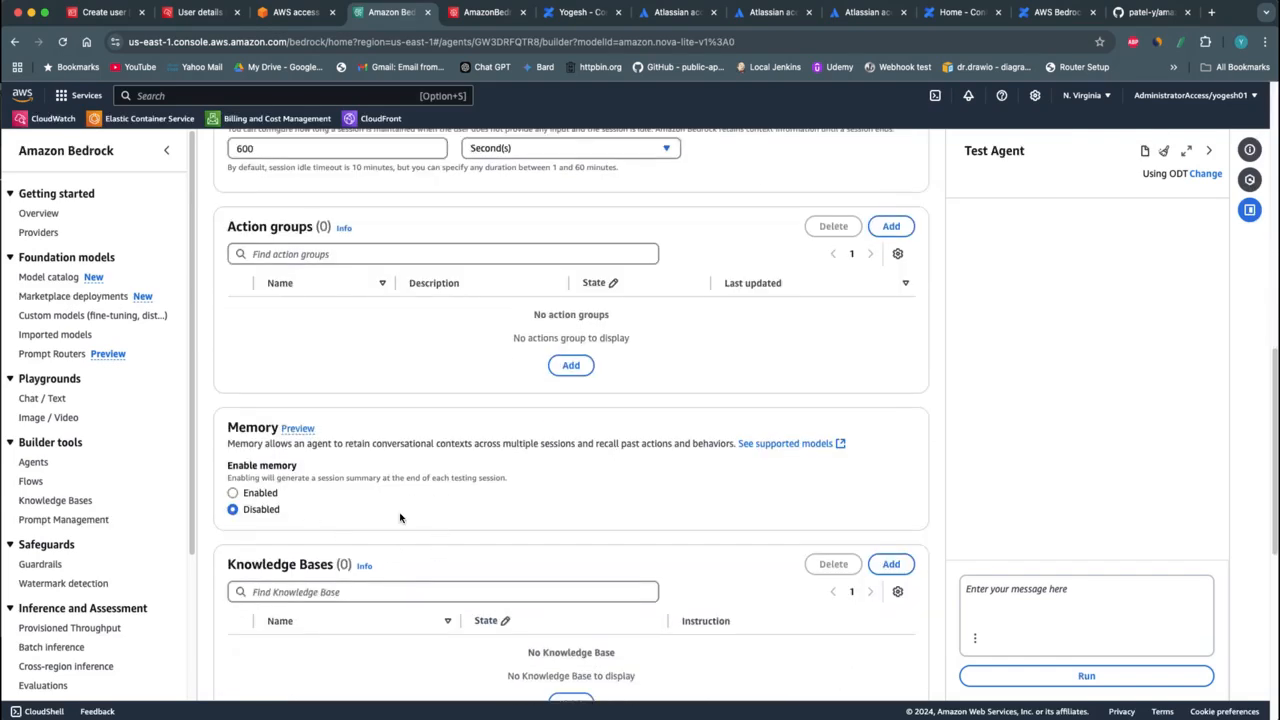
{"action": "scroll", "coordinate": [405, 518], "scroll_direction": "down", "scroll_amount": 4}
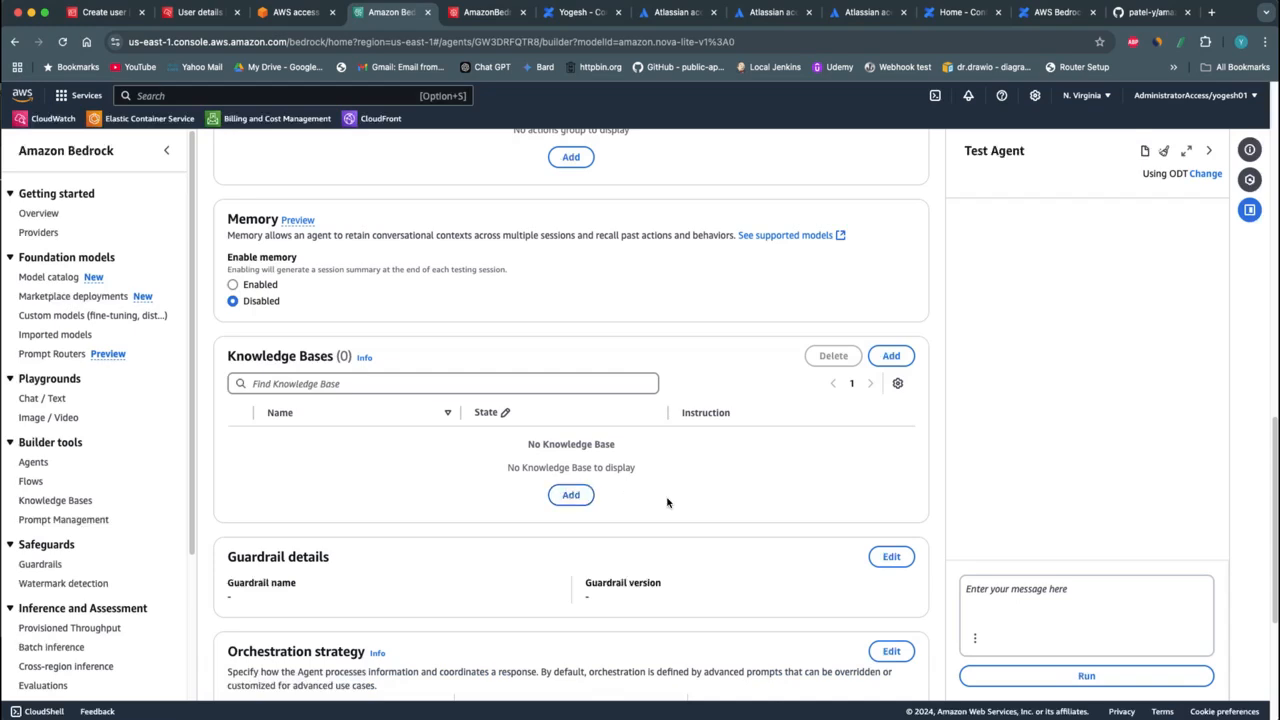
{"action": "scroll", "coordinate": [668, 502], "scroll_direction": "down", "scroll_amount": 5}
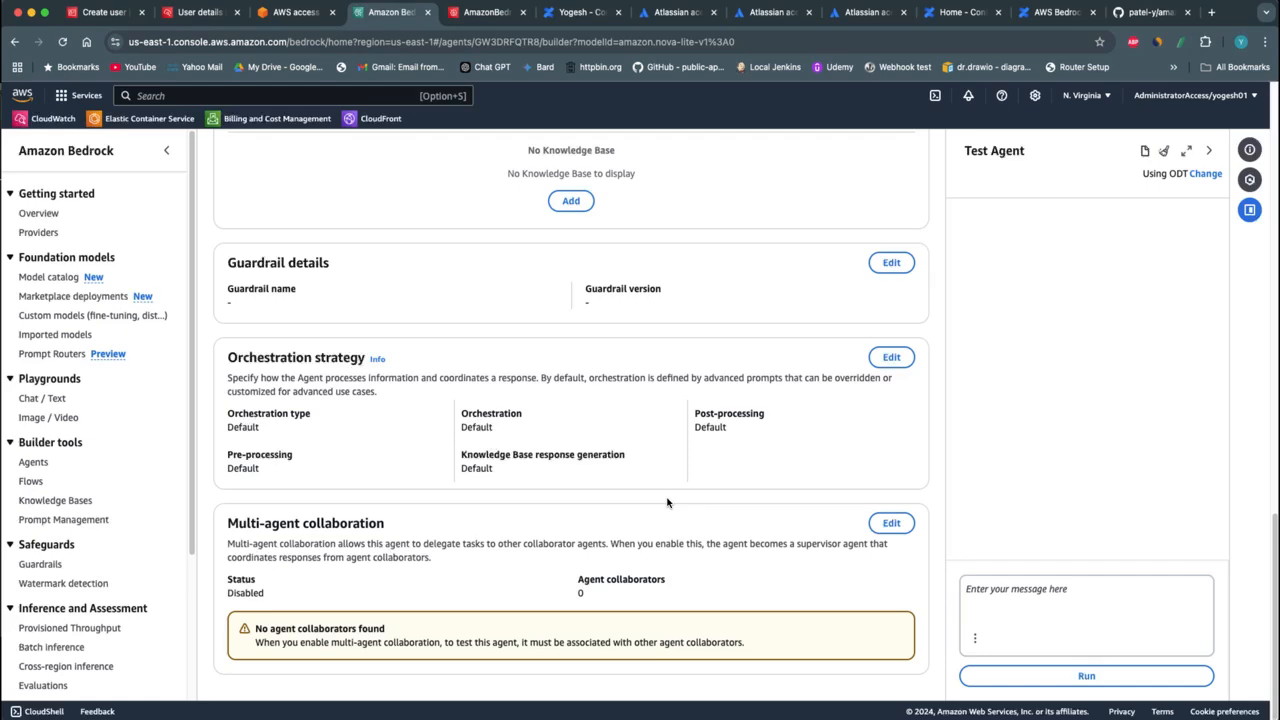
{"action": "scroll", "coordinate": [668, 502], "scroll_direction": "up", "scroll_amount": 20}
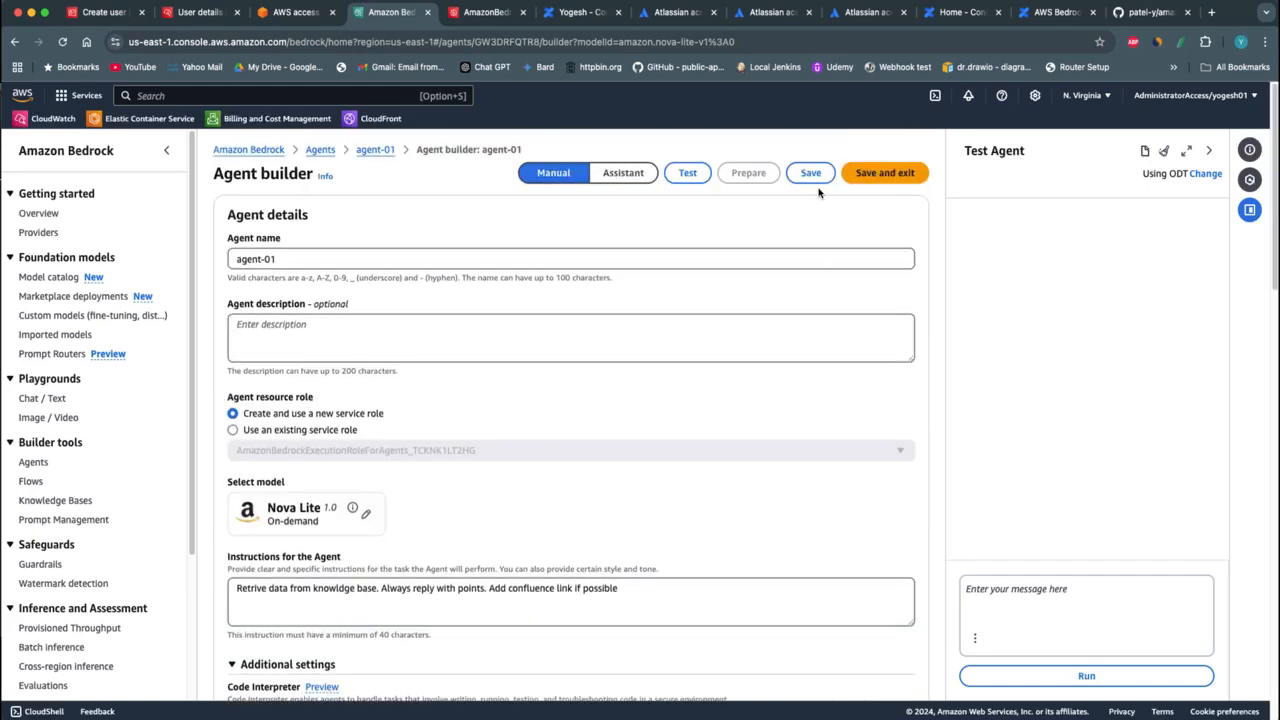
{"action": "left_click", "coordinate": [810, 174]}
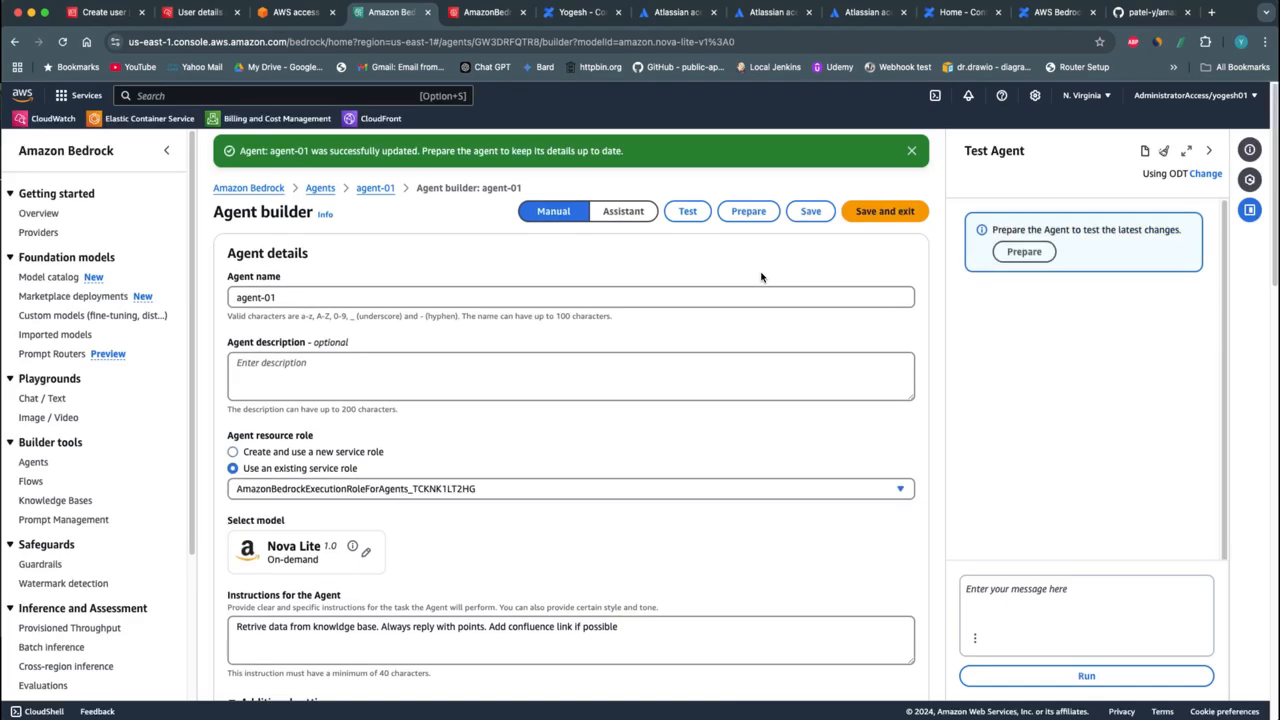
Add the existing confluence-knowledge-base to agent-01, leaving its instructions for the agent empty
{"action": "scroll", "coordinate": [682, 500], "scroll_direction": "down", "scroll_amount": 10}
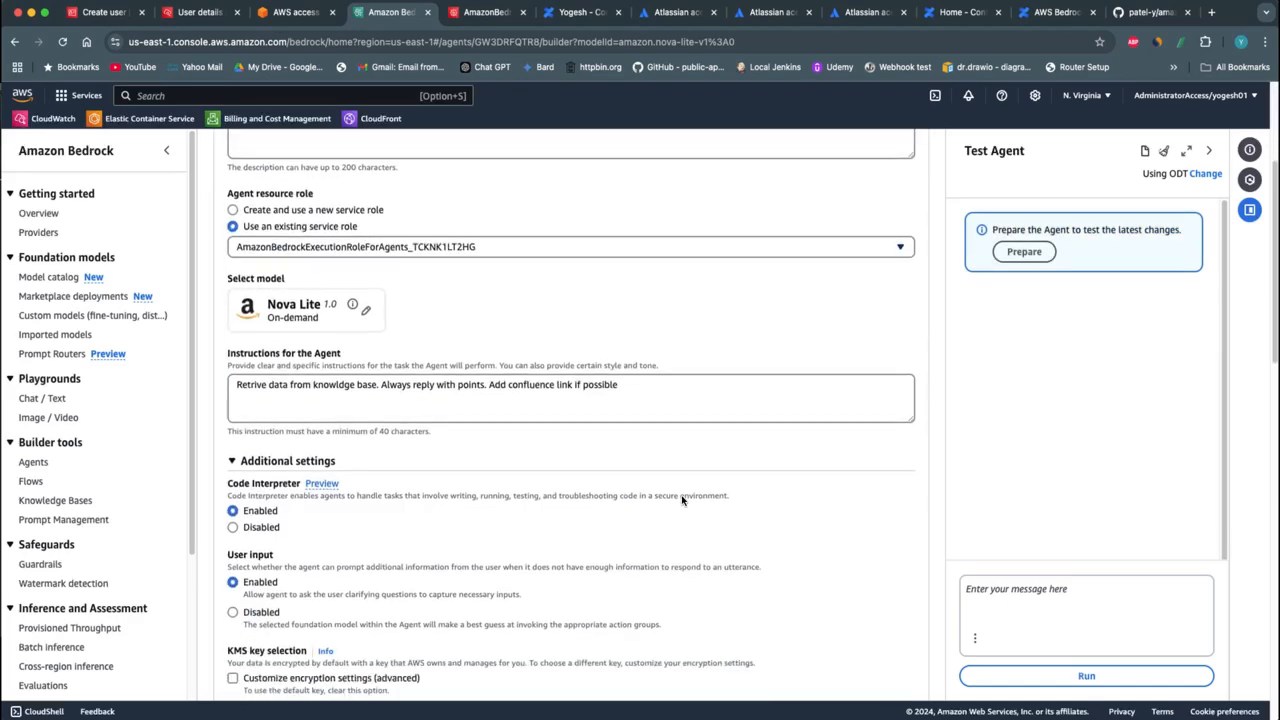
{"action": "scroll", "coordinate": [682, 500], "scroll_direction": "down", "scroll_amount": 8}
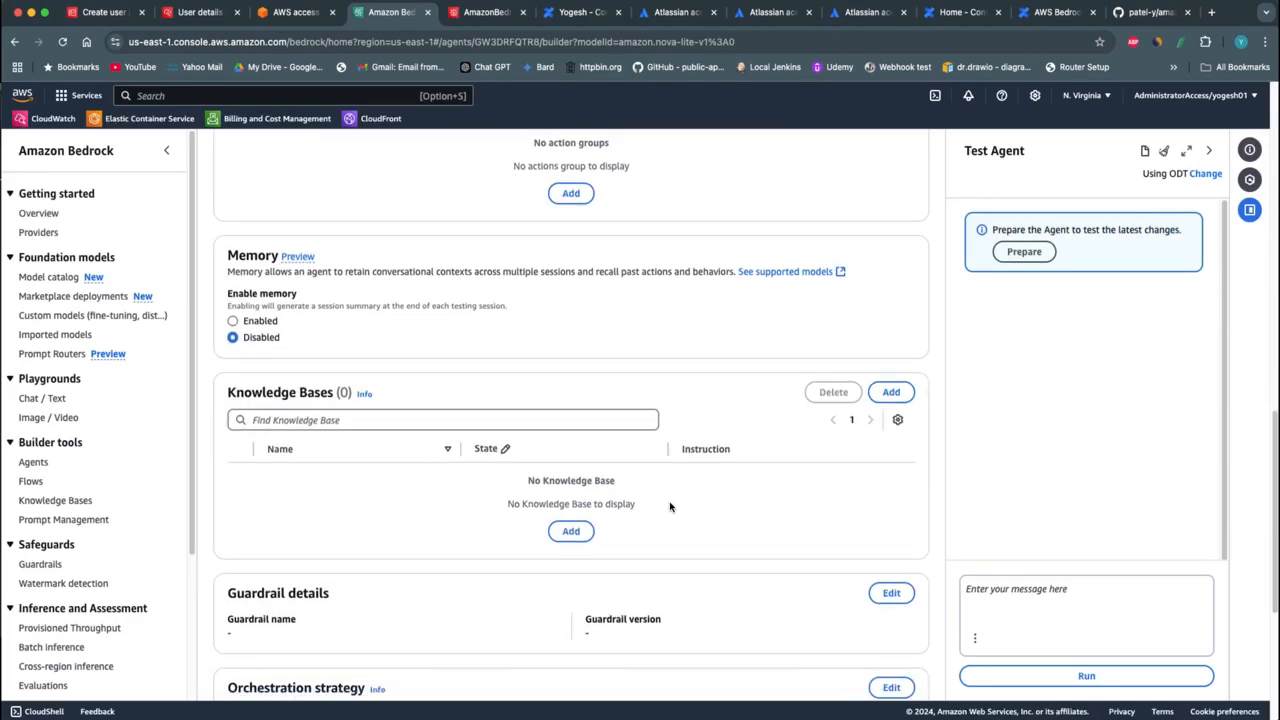
{"action": "left_click", "coordinate": [570, 531]}
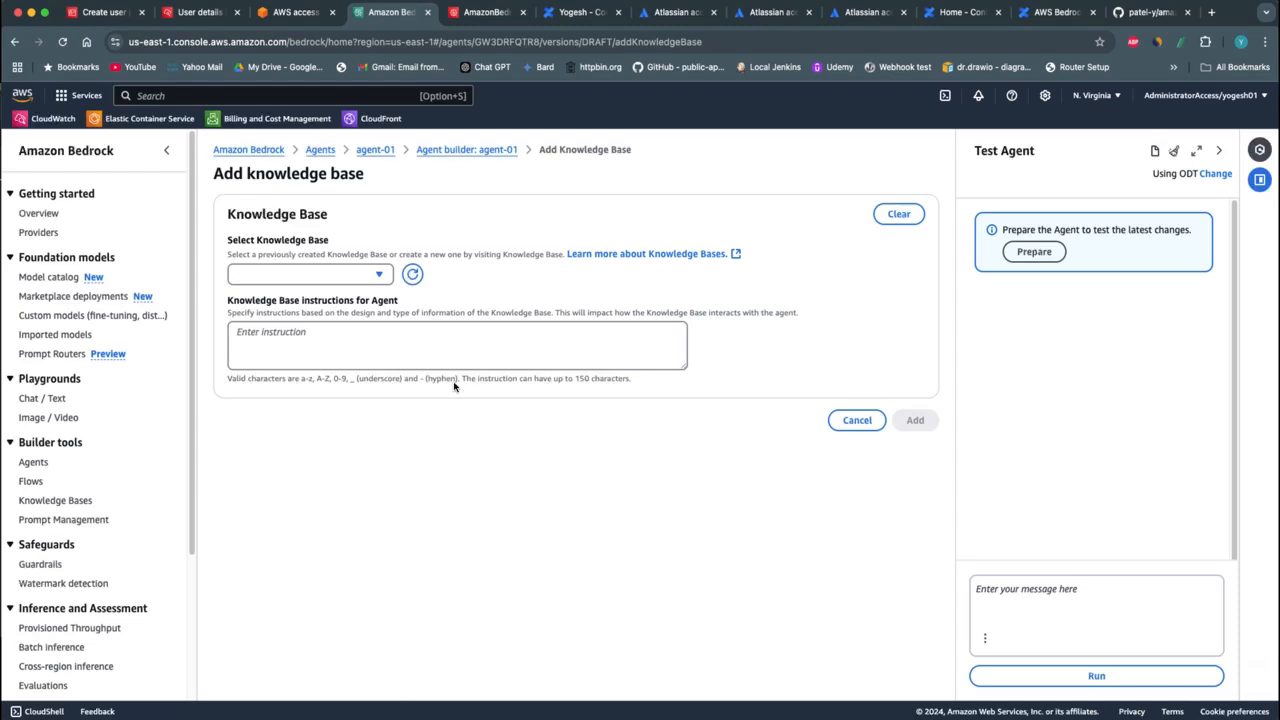
{"action": "left_click", "coordinate": [380, 277]}
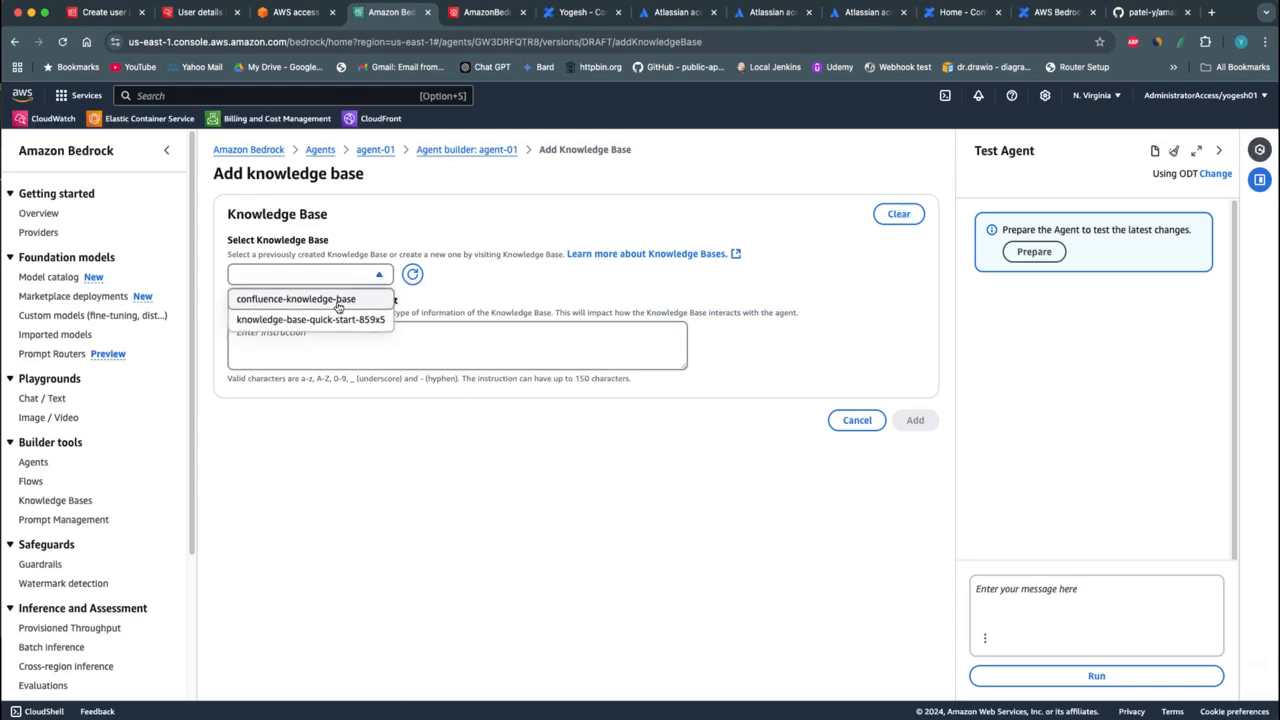
{"action": "left_click", "coordinate": [337, 300]}
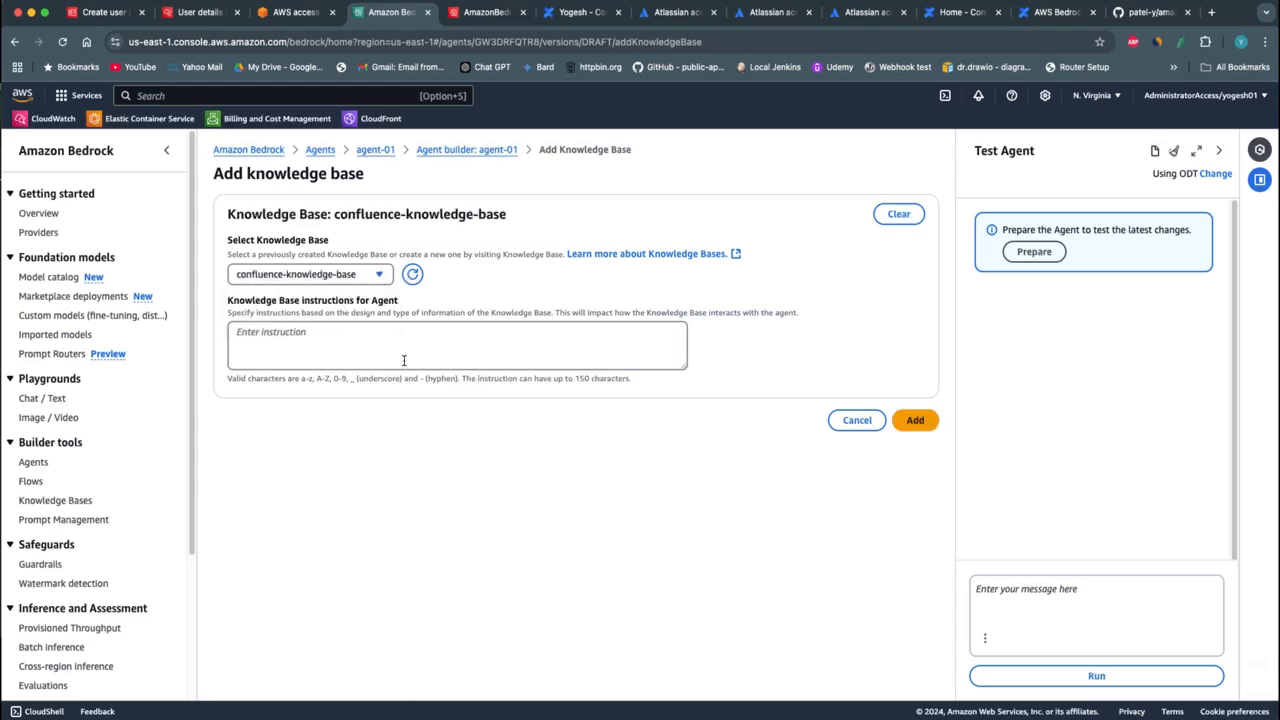
{"action": "left_click", "coordinate": [339, 346]}
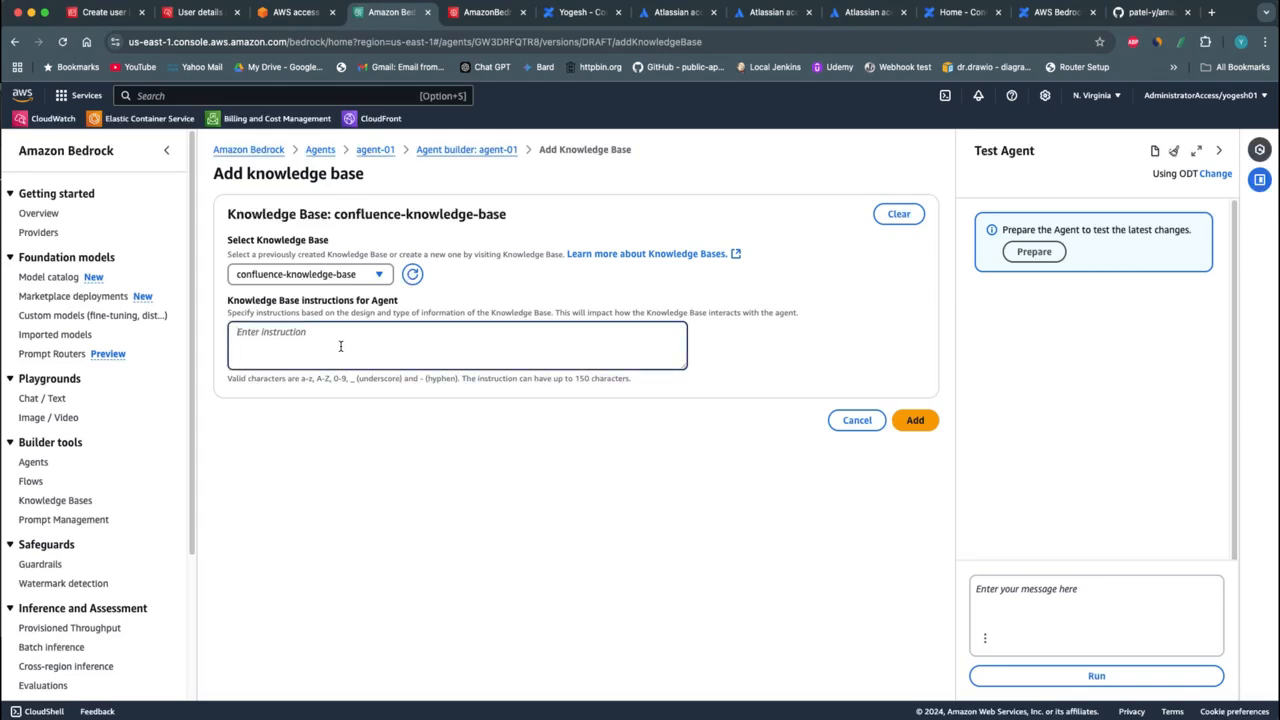
{"action": "left_click", "coordinate": [913, 421]}
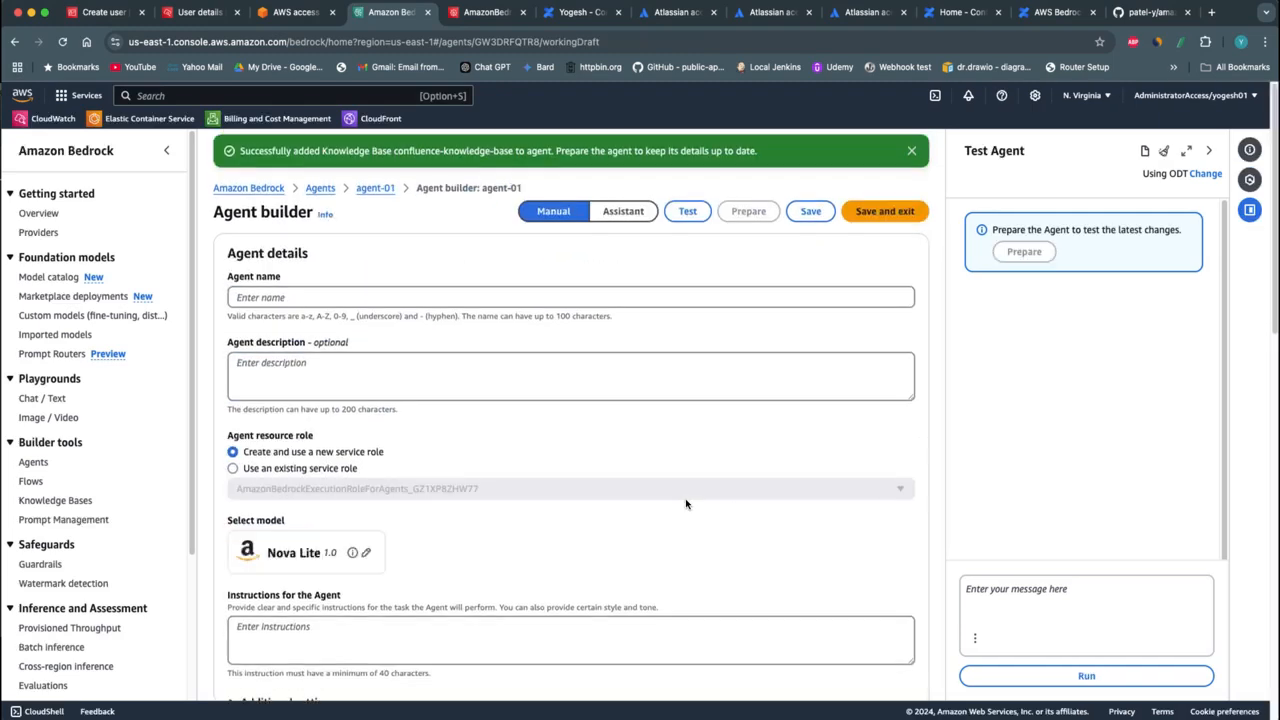
Save and prepare agent-01 with its linked knowledge base, dismiss the notifications, and save and exit the Agent Builder
{"action": "left_click", "coordinate": [814, 214]}
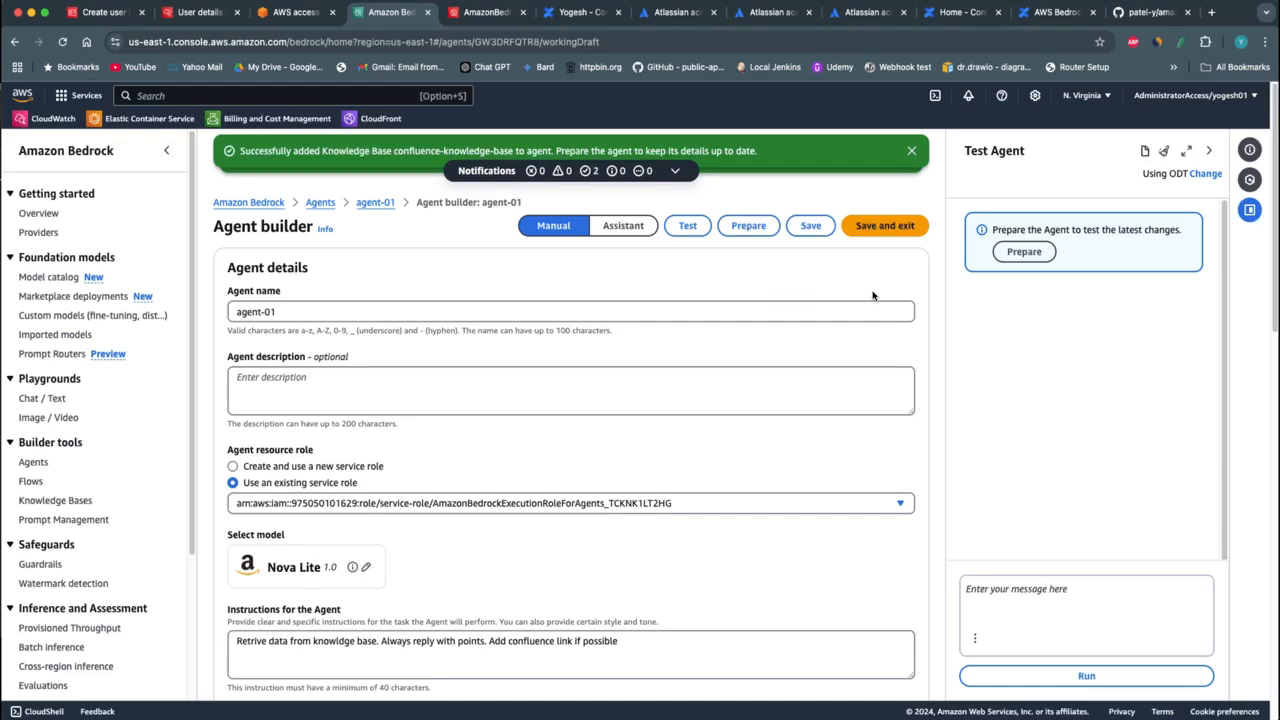
{"action": "left_click", "coordinate": [1013, 257]}
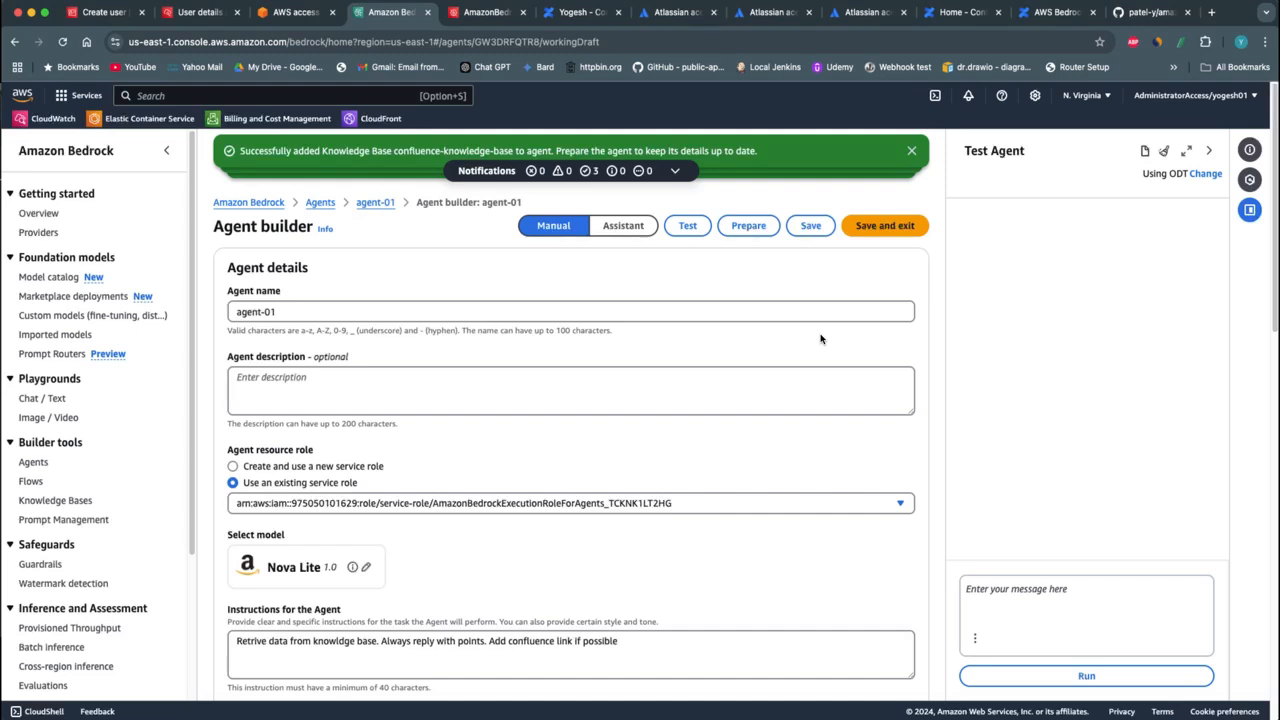
{"action": "left_click", "coordinate": [912, 150]}
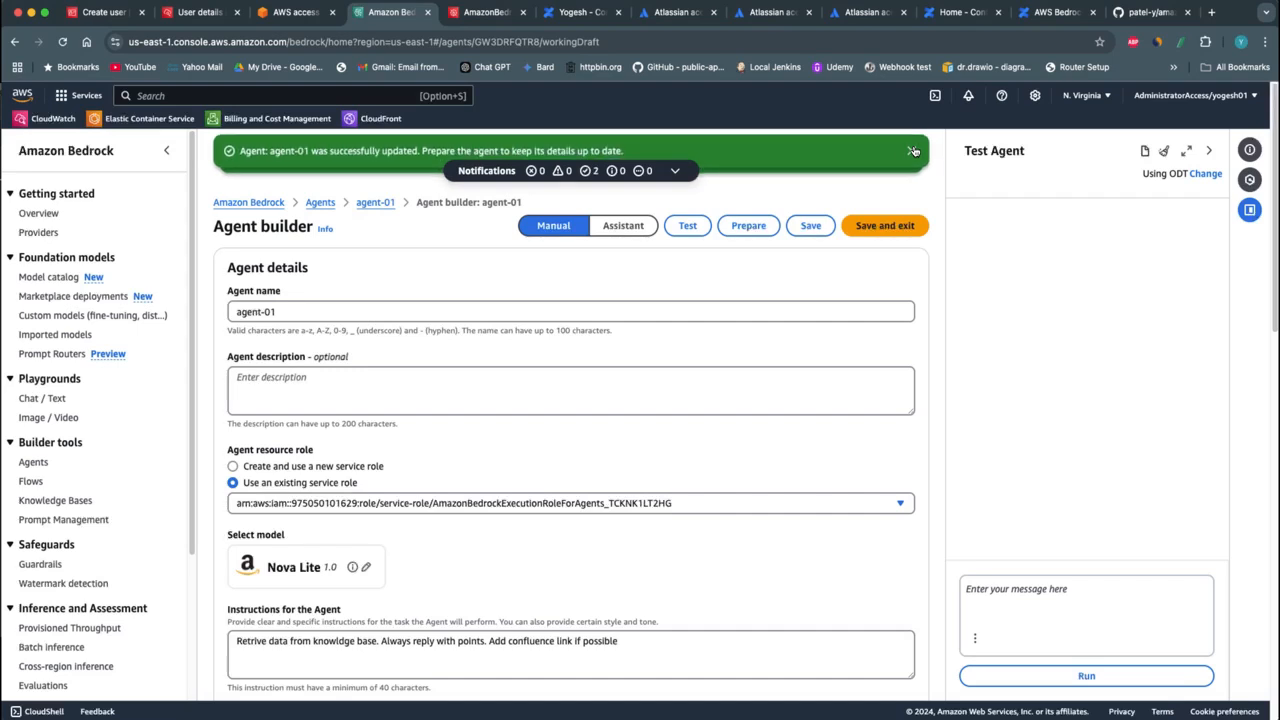
{"action": "left_click", "coordinate": [912, 150]}
{"action": "left_click", "coordinate": [912, 150]}
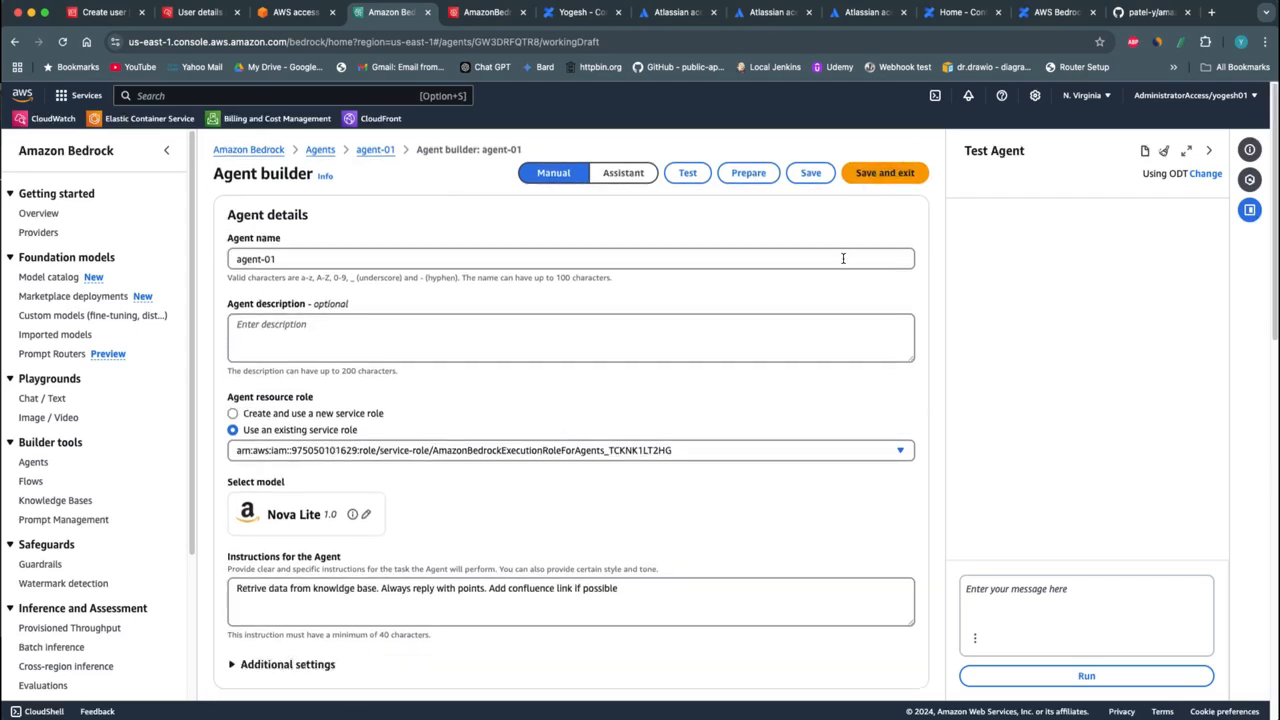
{"action": "left_click", "coordinate": [865, 176]}
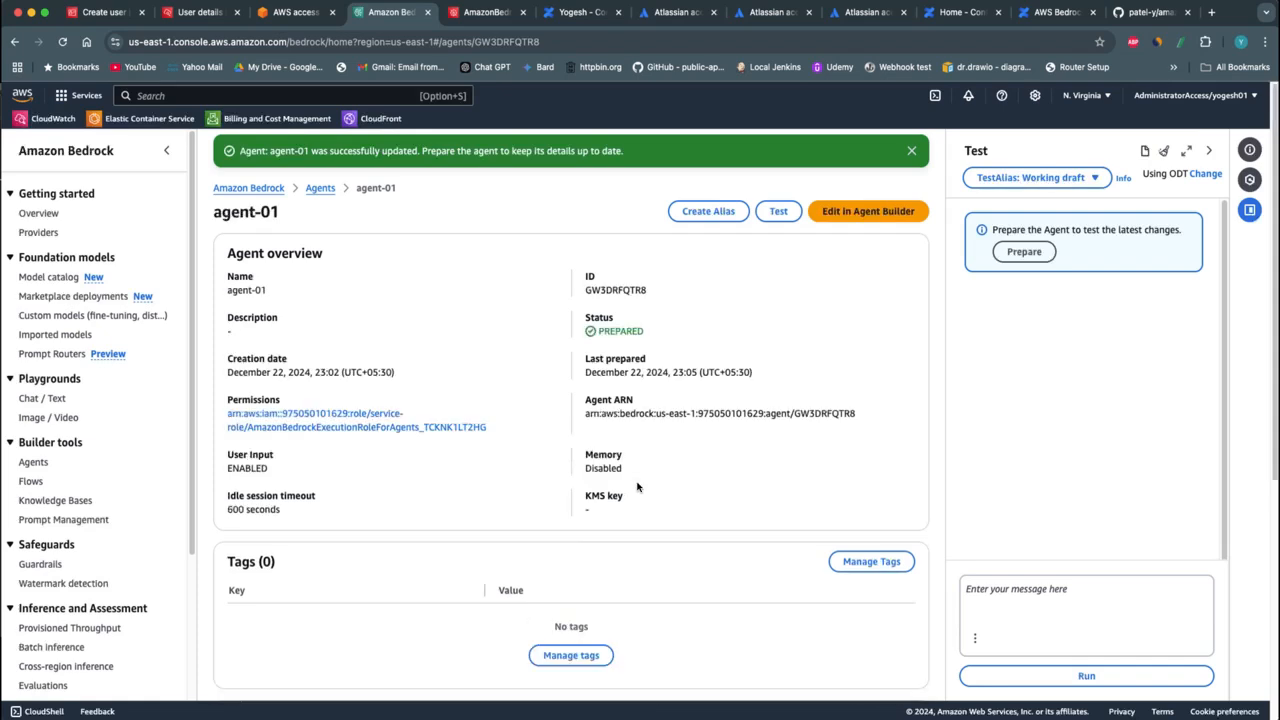
Create an alias named alias-01 for the agent, associated with a new version and using On-demand throughput
{"action": "scroll", "coordinate": [666, 536], "scroll_direction": "down", "scroll_amount": 5}
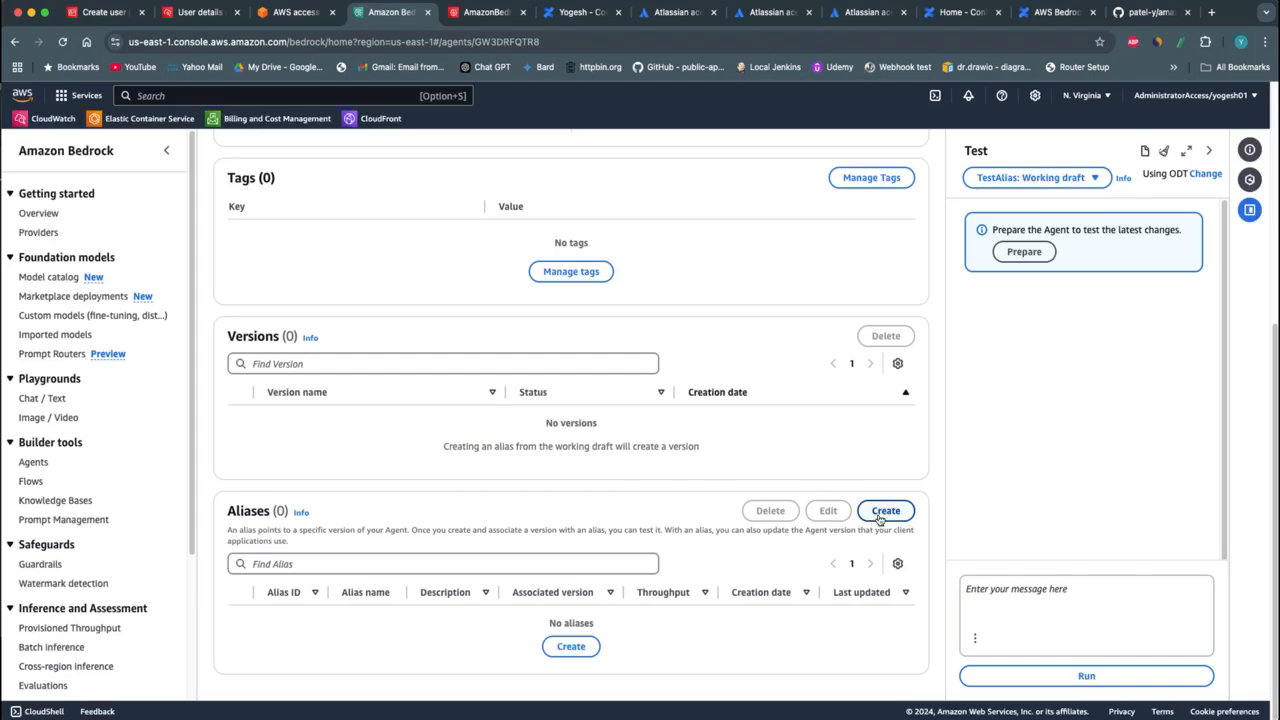
{"action": "left_click_drag", "start_coordinate": [242, 509], "coordinate": [253, 510]}
{"action": "left_click", "coordinate": [409, 639]}
{"action": "left_click", "coordinate": [874, 514]}
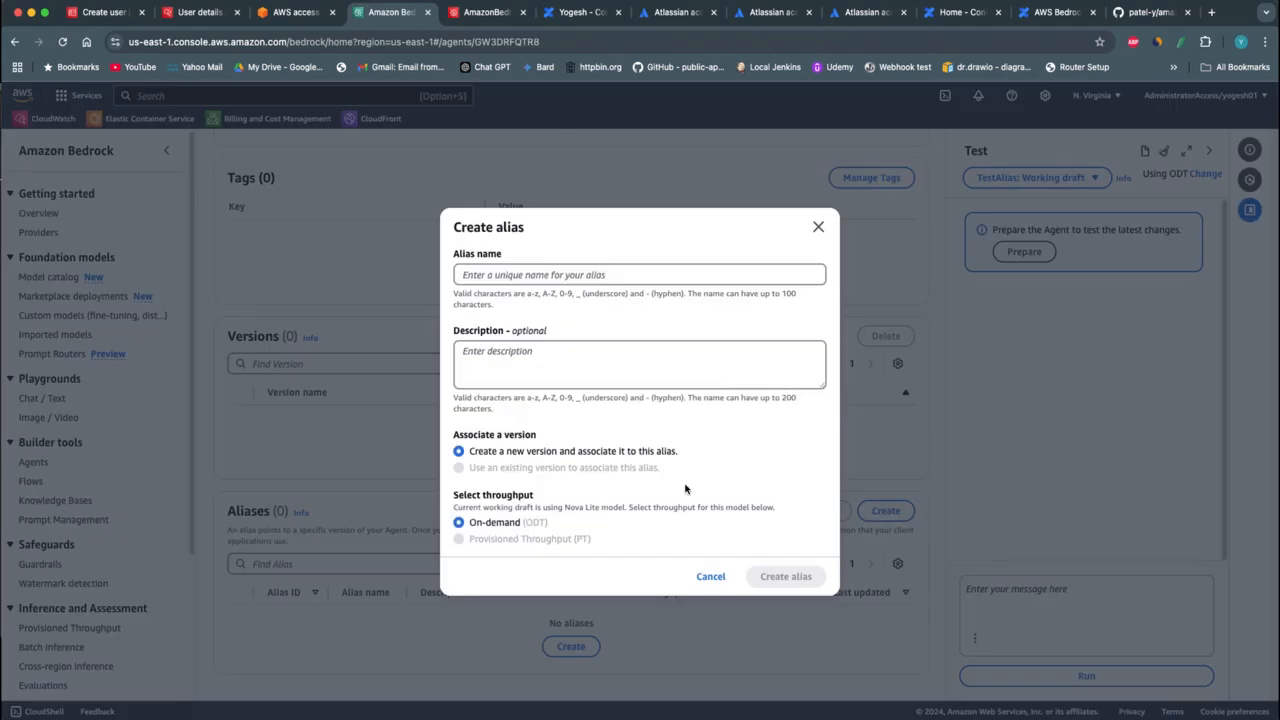
{"action": "left_click", "coordinate": [575, 277]}
{"action": "left_click", "coordinate": [565, 306]}
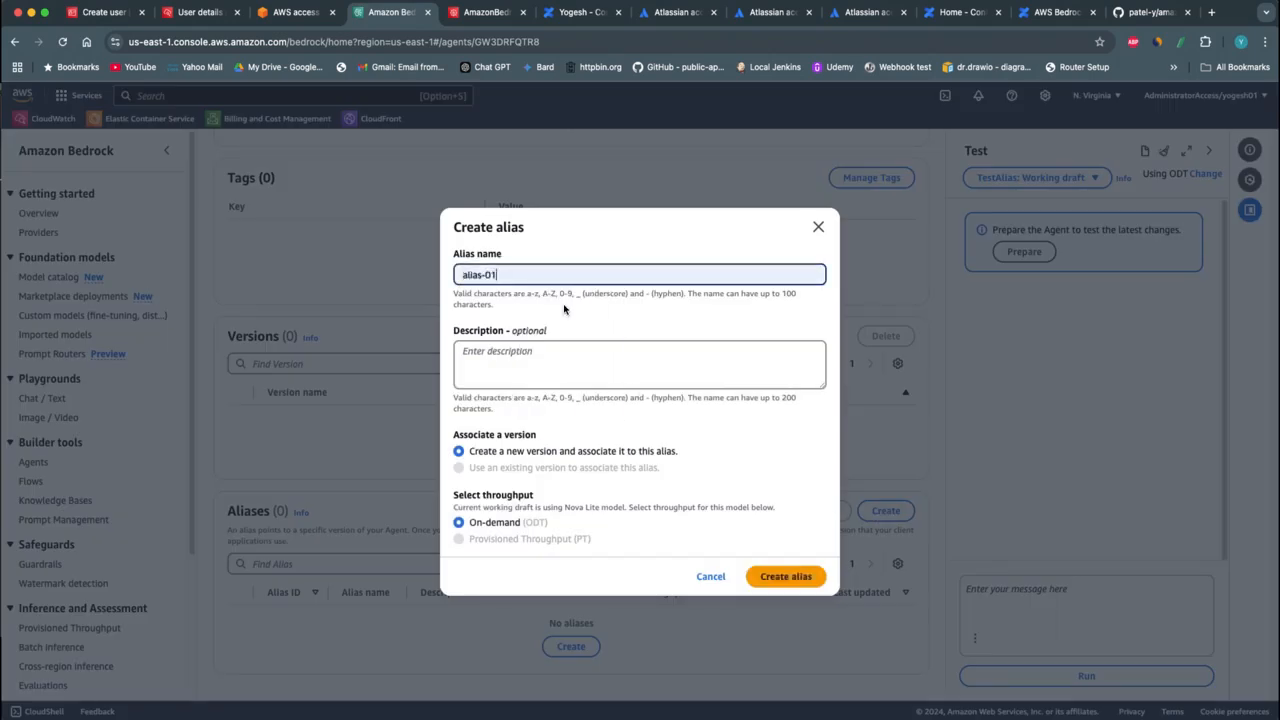
{"action": "left_click", "coordinate": [780, 577]}
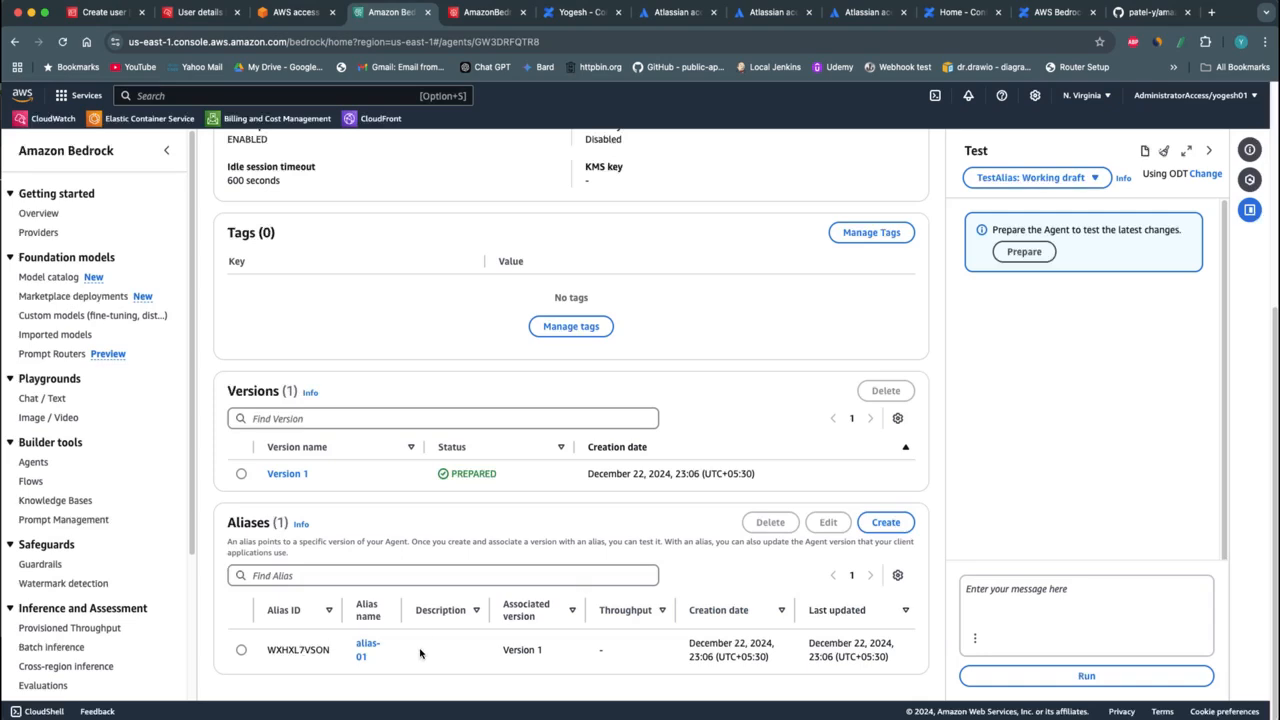
Prepare the agent's working draft for testing and check the agent overview and version status
{"action": "left_click", "coordinate": [1024, 252]}
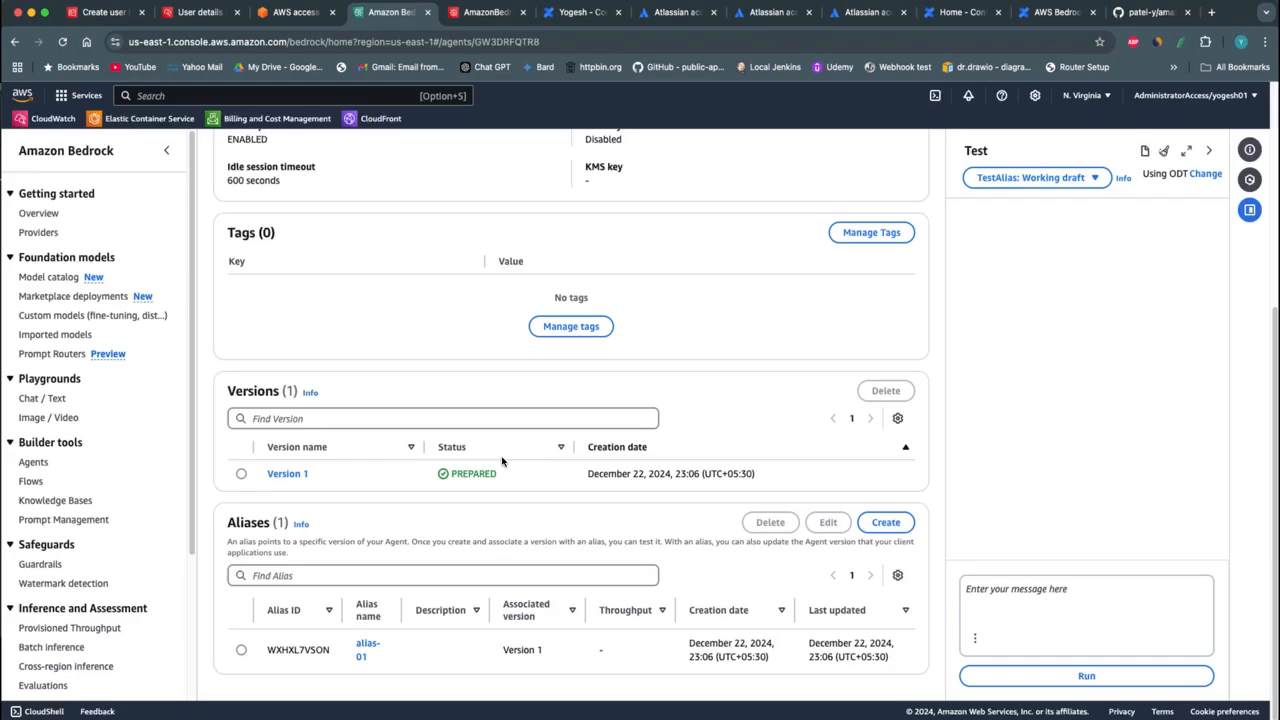
{"action": "scroll", "coordinate": [497, 407], "scroll_direction": "up", "scroll_amount": 3}
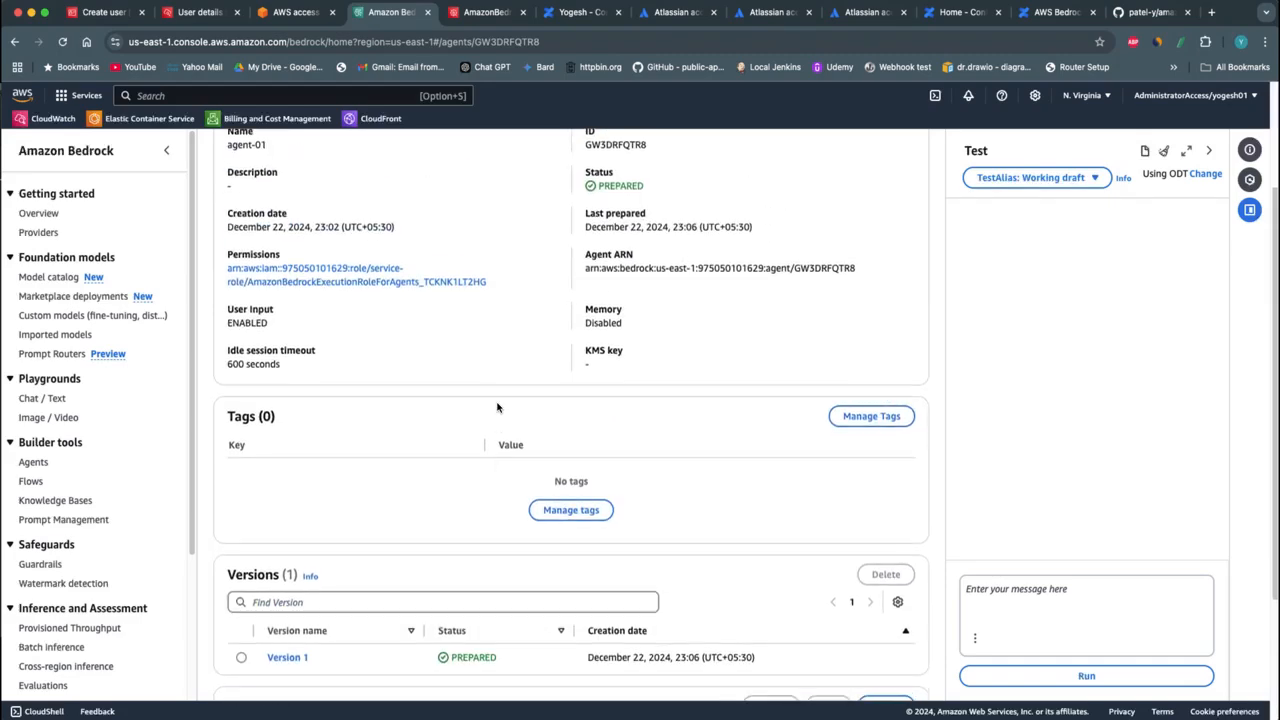
{"action": "scroll", "coordinate": [497, 407], "scroll_direction": "up", "scroll_amount": 3}
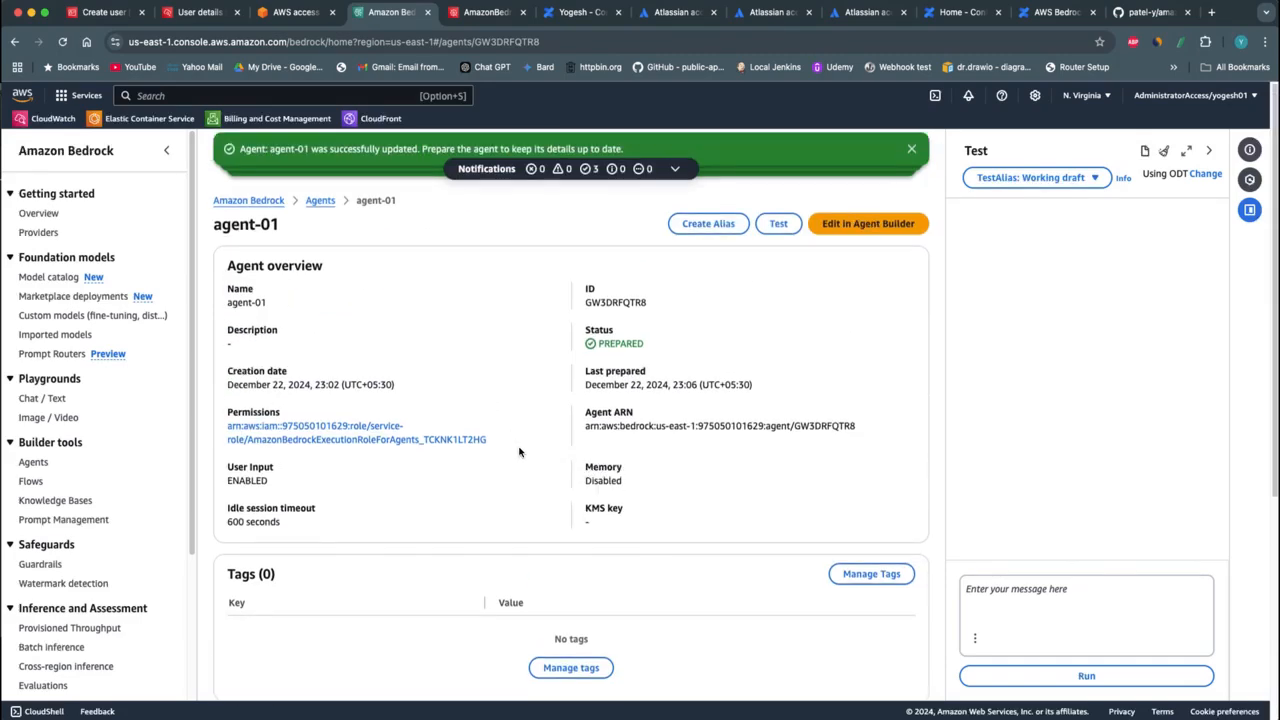
{"action": "scroll", "coordinate": [517, 449], "scroll_direction": "down", "scroll_amount": 5}
{"action": "scroll", "coordinate": [520, 454], "scroll_direction": "up", "scroll_amount": 5}
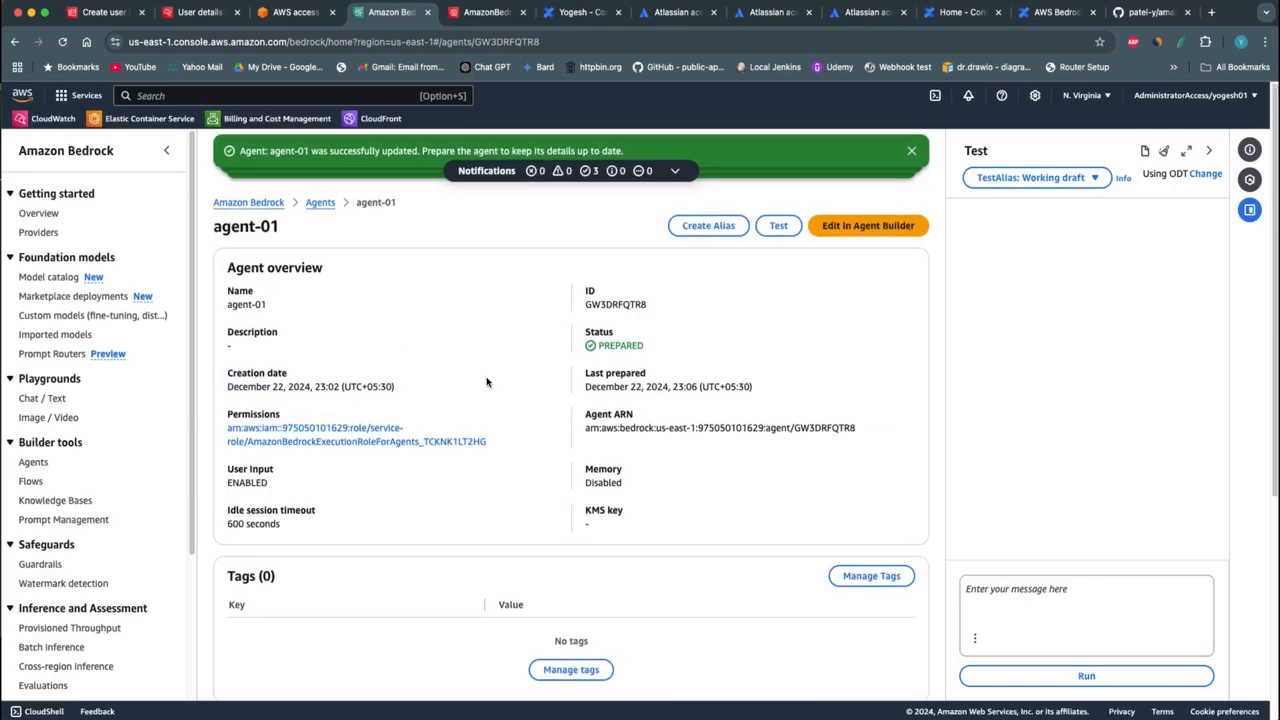
Reopen agent-01 from the agents list and test it with the question "what are list of nodes?"
{"action": "left_click", "coordinate": [320, 205]}
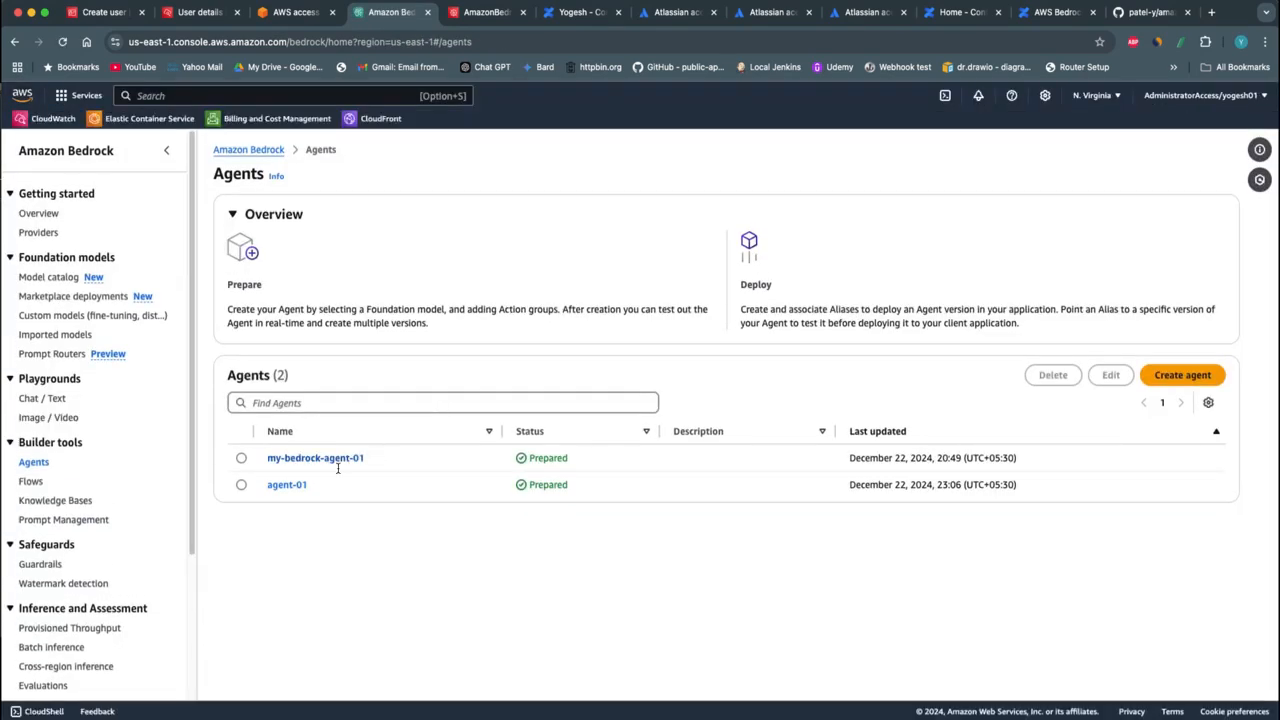
{"action": "left_click", "coordinate": [287, 484]}
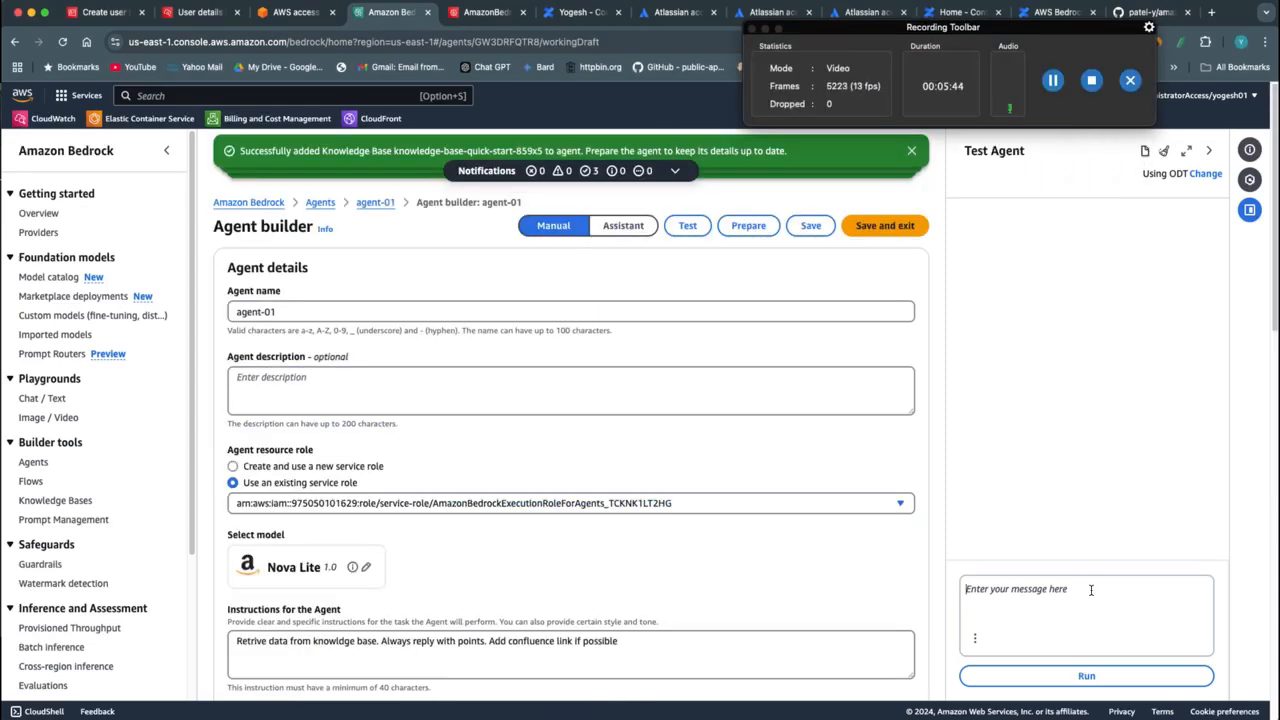
{"action": "left_click", "coordinate": [1006, 591]}
{"action": "type", "text": "what are list of nodes?"}
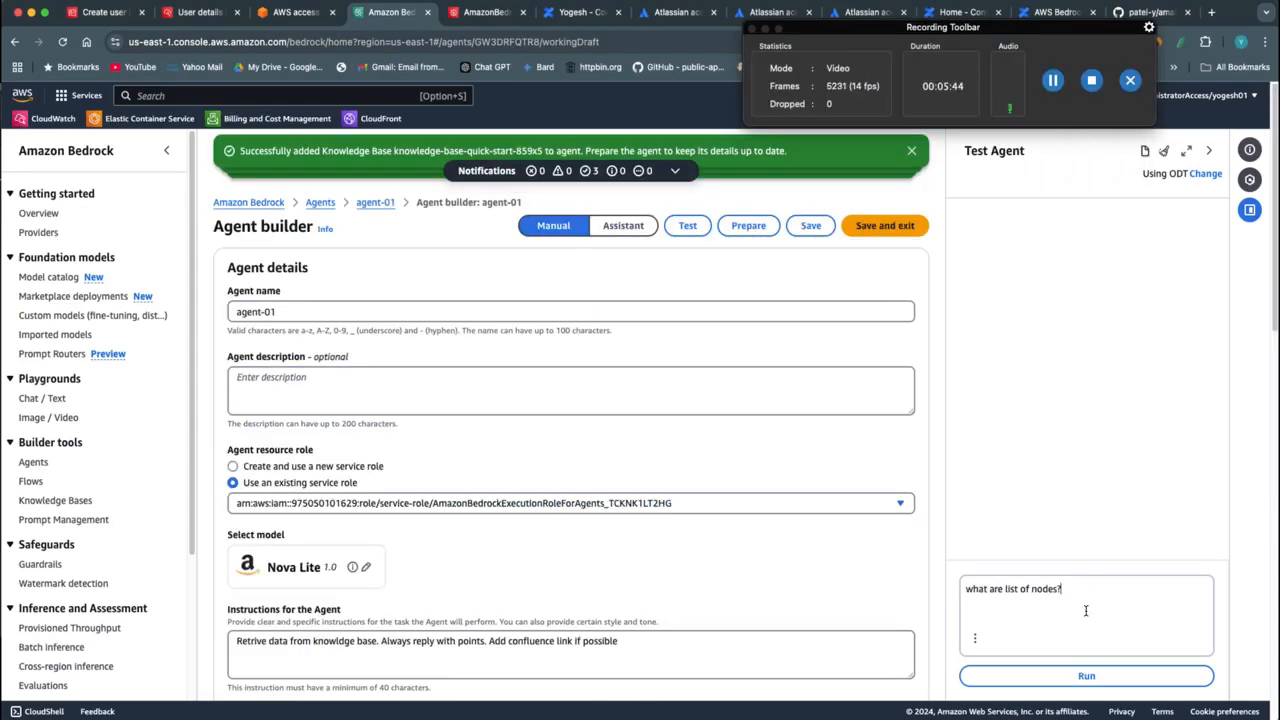
{"action": "left_click", "coordinate": [1075, 675]}
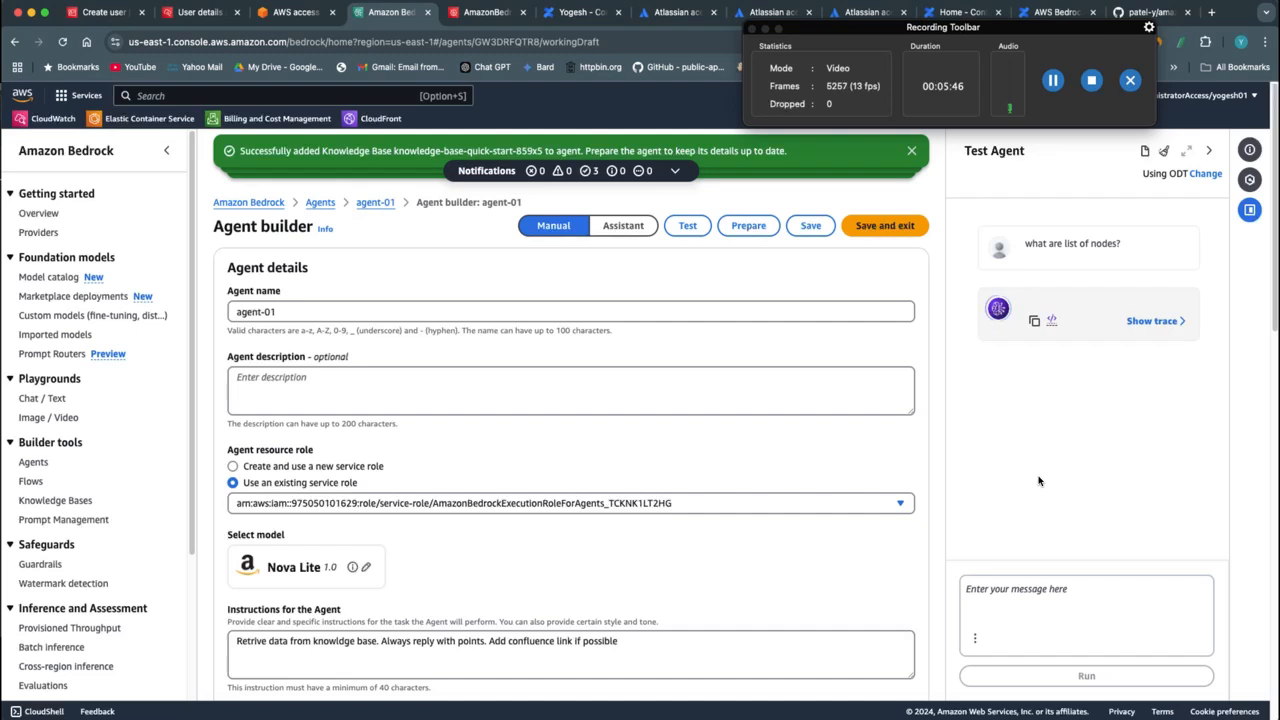
Show the trace of the agent's answer, review the returned node list, and dismiss the notifications
{"action": "left_click", "coordinate": [1152, 322]}
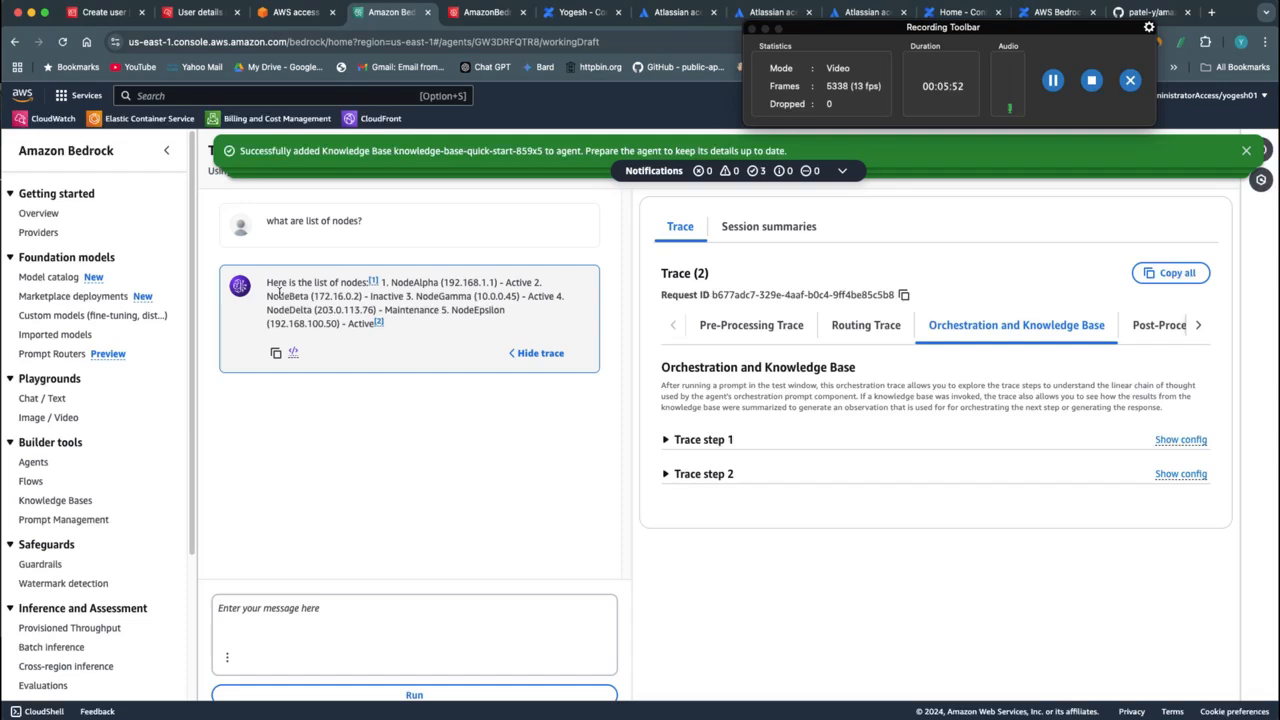
{"action": "left_click_drag", "start_coordinate": [268, 283], "coordinate": [393, 388]}
{"action": "left_click", "coordinate": [391, 386]}
{"action": "left_click", "coordinate": [1246, 150]}
{"action": "left_click", "coordinate": [1246, 150]}
{"action": "left_click", "coordinate": [1246, 150]}
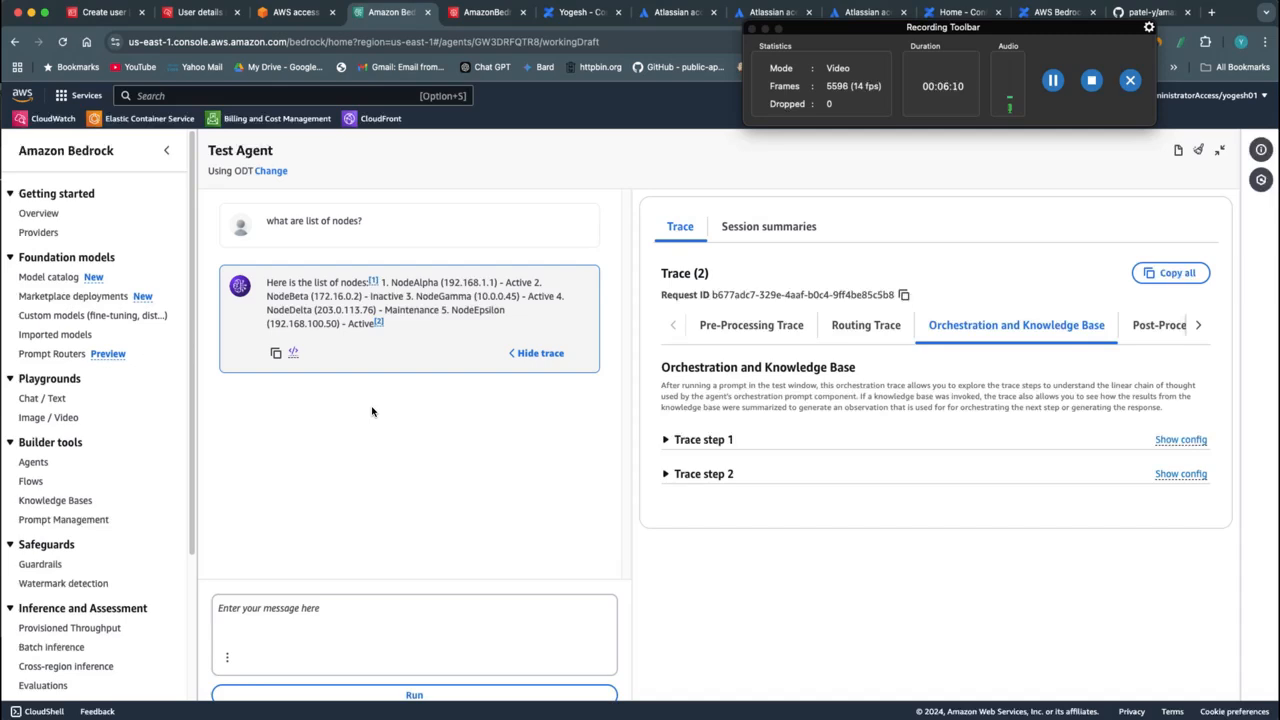
Examine the amazon-bedrock-agent-test-ui GitHub repository's README for its prerequisites, required environment variables and Streamlit start command
{"action": "left_click", "coordinate": [1140, 12]}
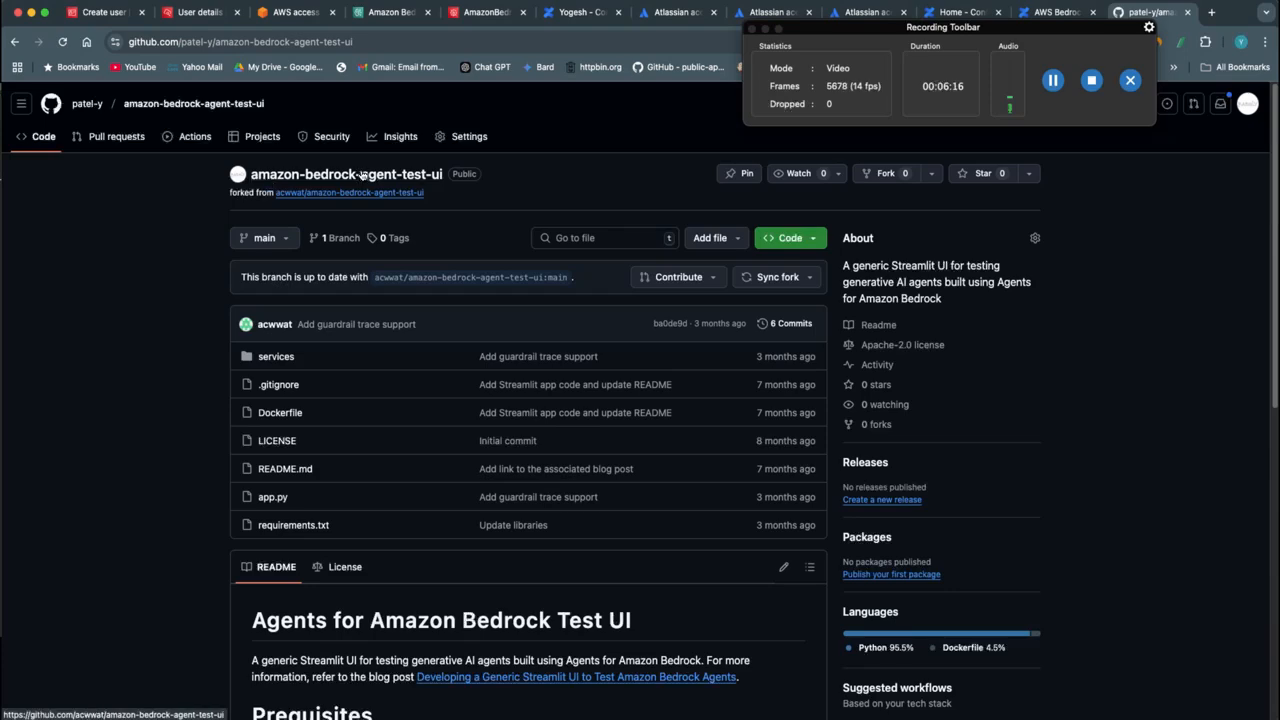
{"action": "scroll", "coordinate": [440, 520], "scroll_direction": "down", "scroll_amount": 3}
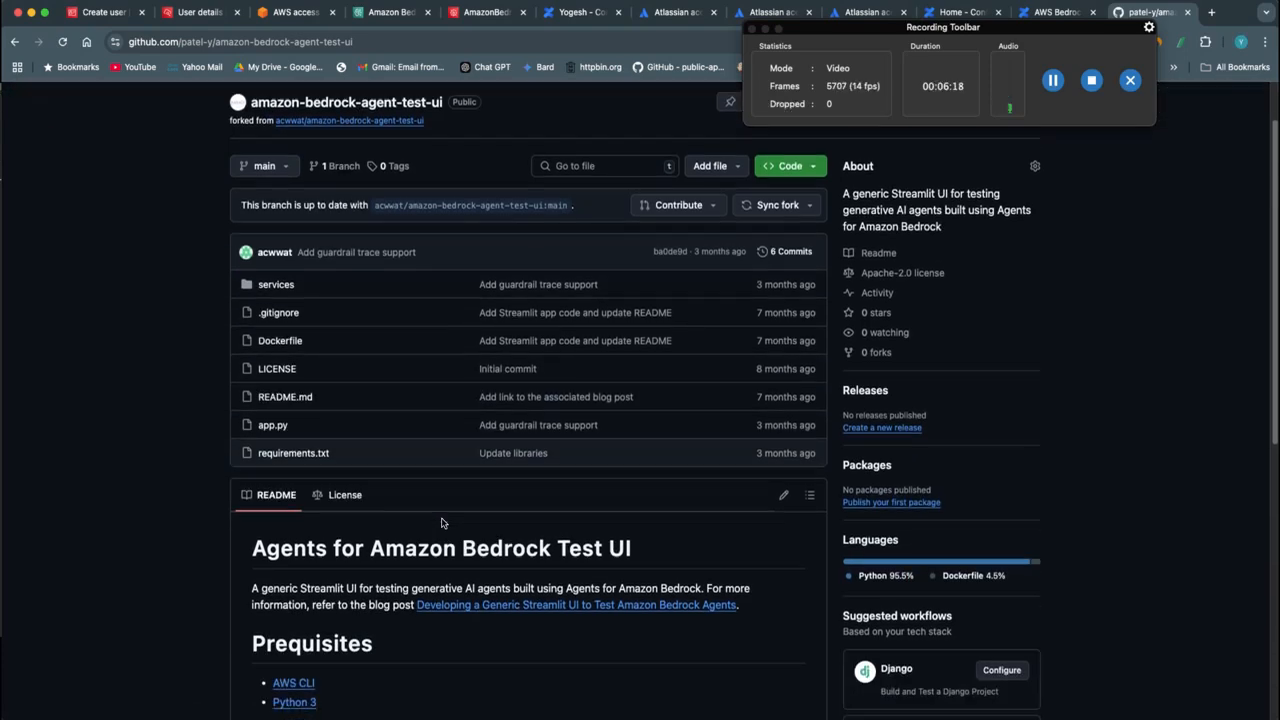
{"action": "scroll", "coordinate": [446, 553], "scroll_direction": "down", "scroll_amount": 8}
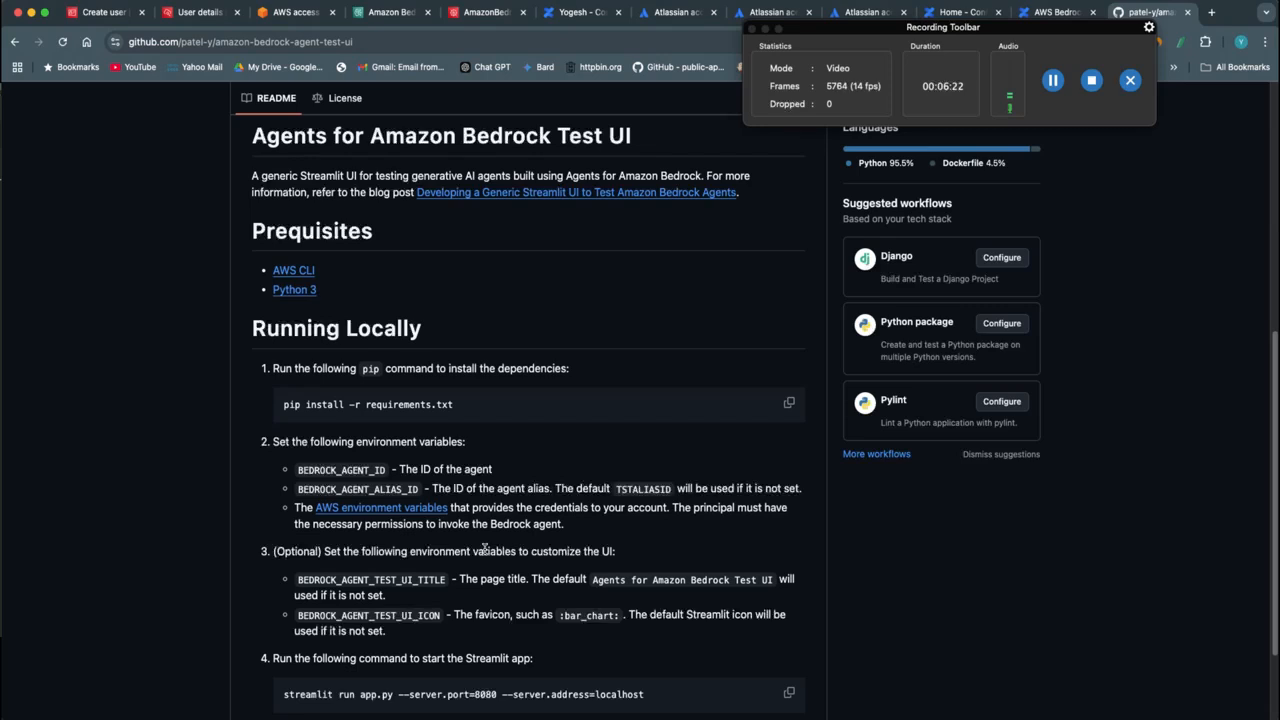
{"action": "scroll", "coordinate": [485, 549], "scroll_direction": "down", "scroll_amount": 3}
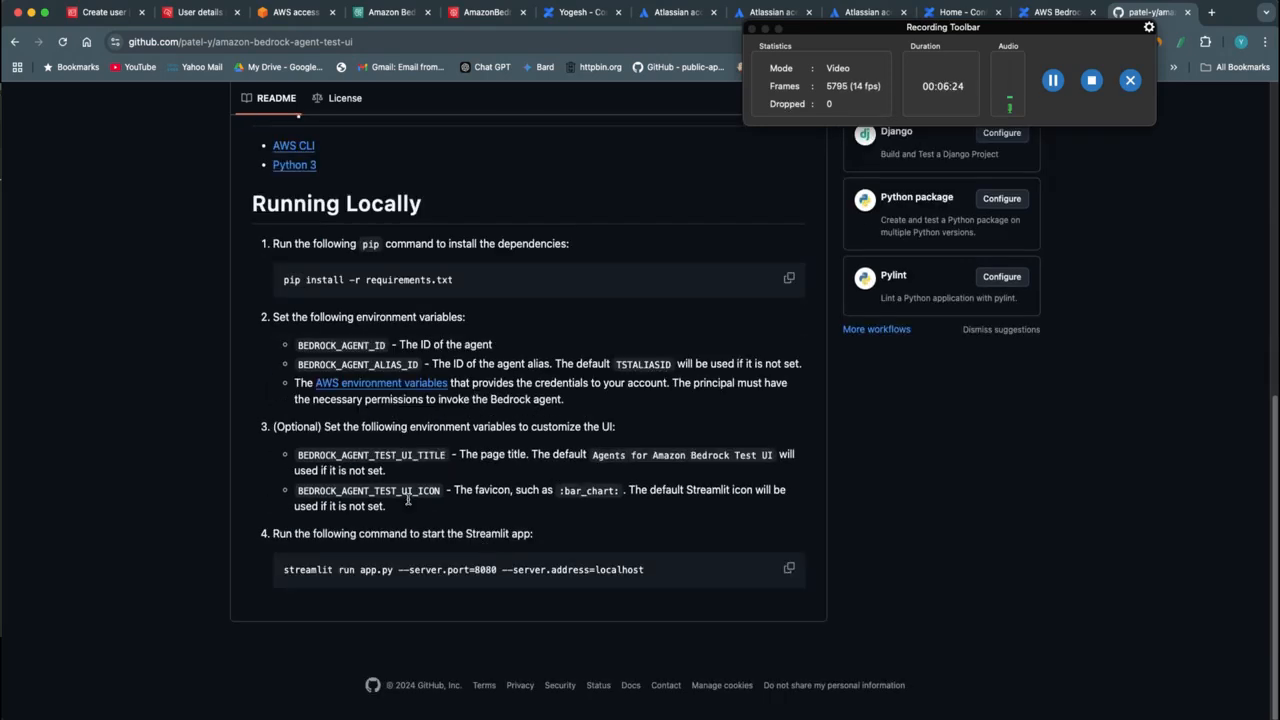
{"action": "left_click_drag", "start_coordinate": [339, 346], "coordinate": [403, 365]}
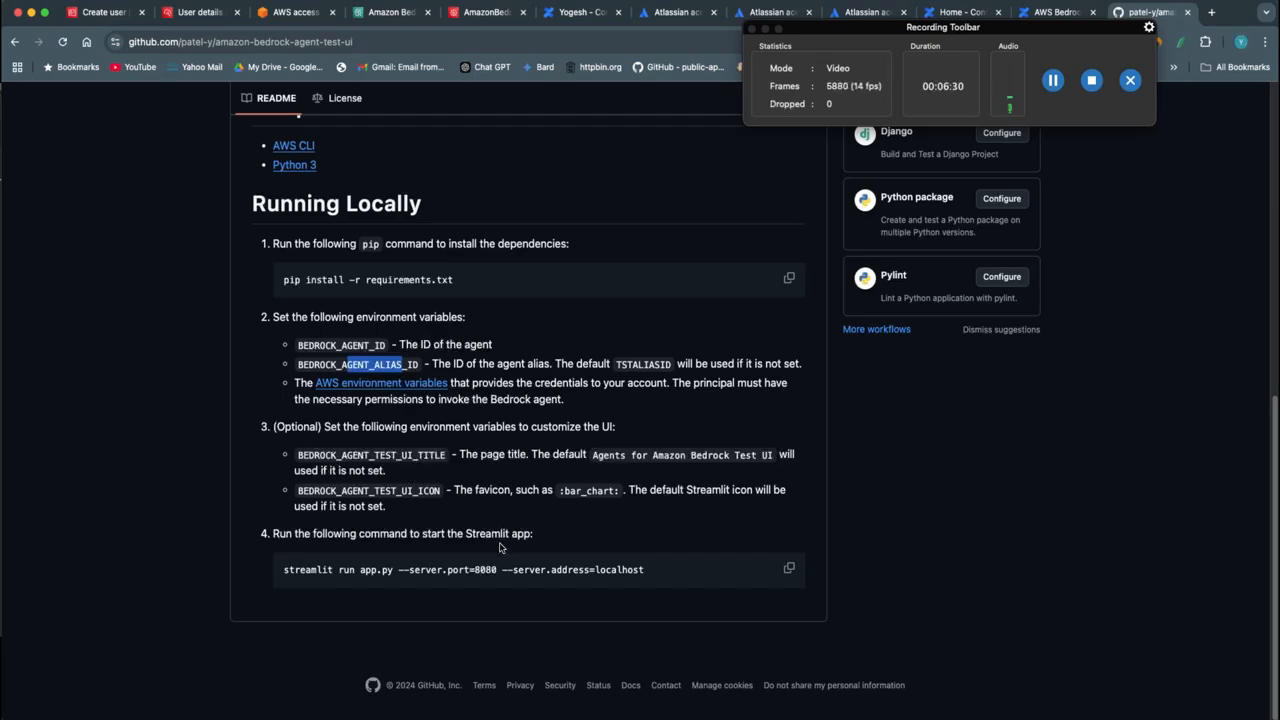
{"action": "scroll", "coordinate": [500, 547], "scroll_direction": "up", "scroll_amount": 3}
{"action": "scroll", "coordinate": [502, 541], "scroll_direction": "up", "scroll_amount": 6}
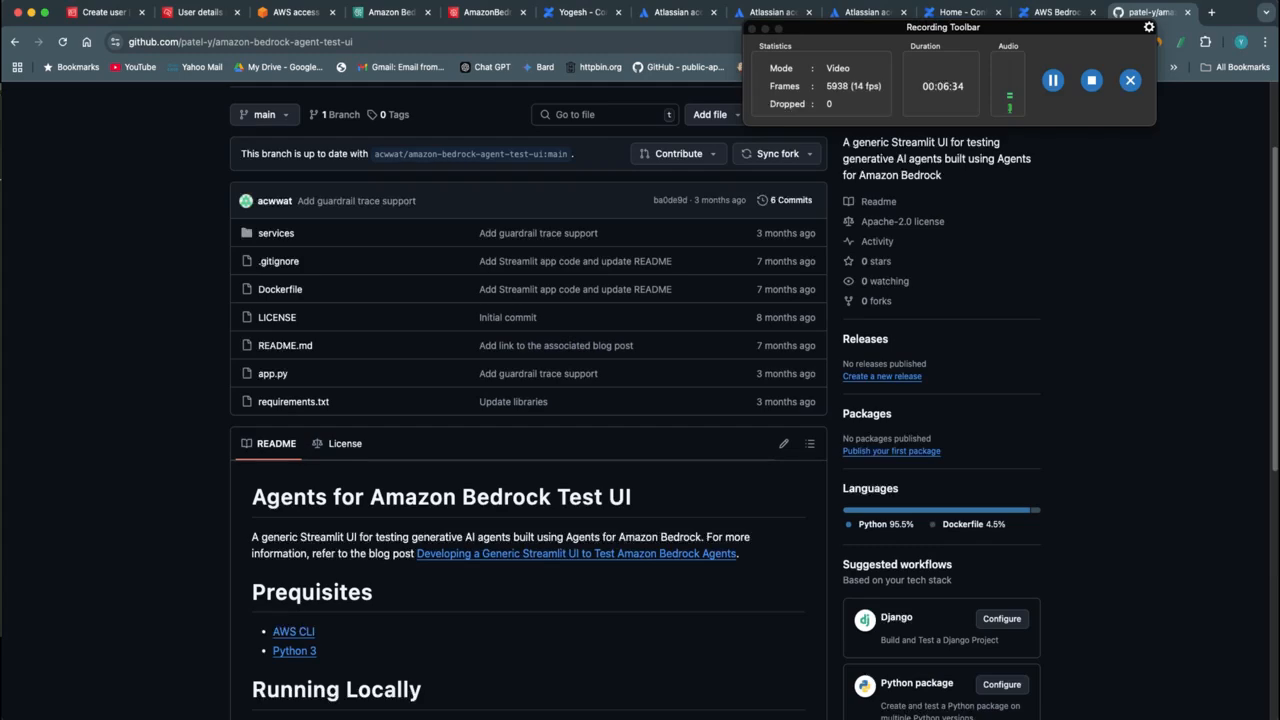
Copy agent-01's ID from its Bedrock overview and set BEDROCK_AGENT_ID to GW3DRFQTR8 in startServer.sh in the code editor
{"action": "key", "text": "super+Tab"}
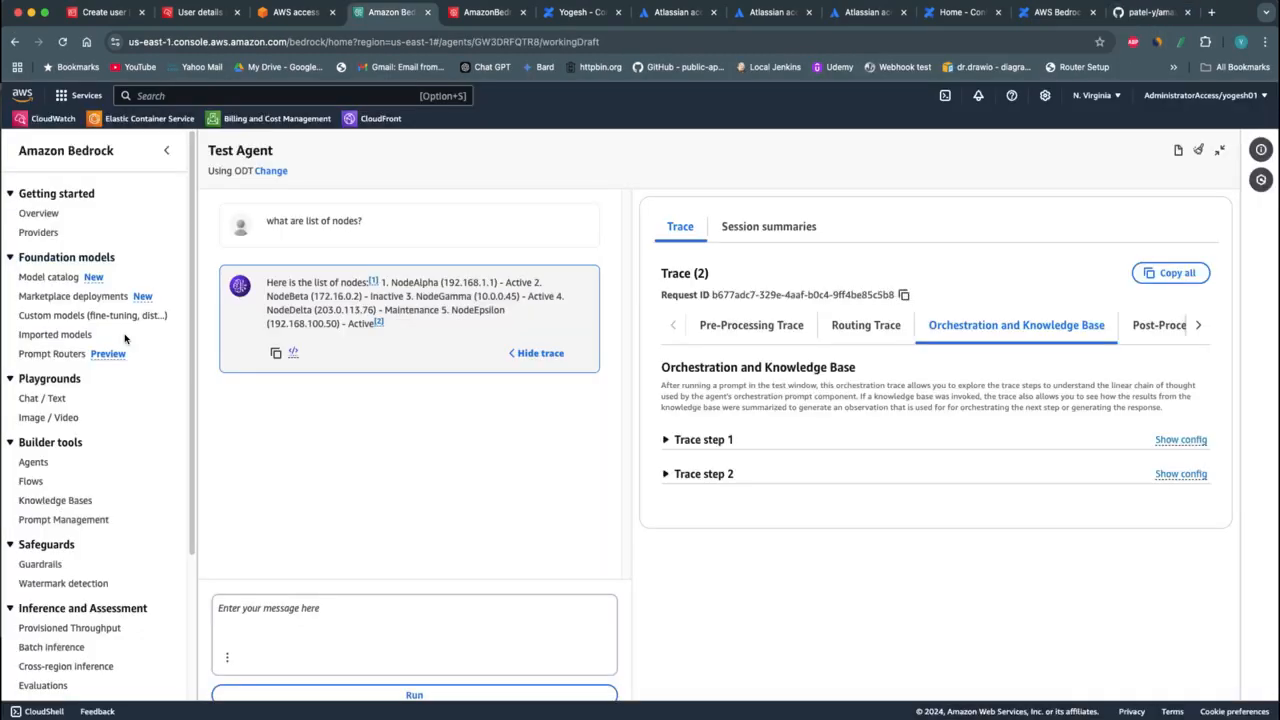
{"action": "left_click", "coordinate": [33, 462]}
{"action": "left_click", "coordinate": [289, 485]}
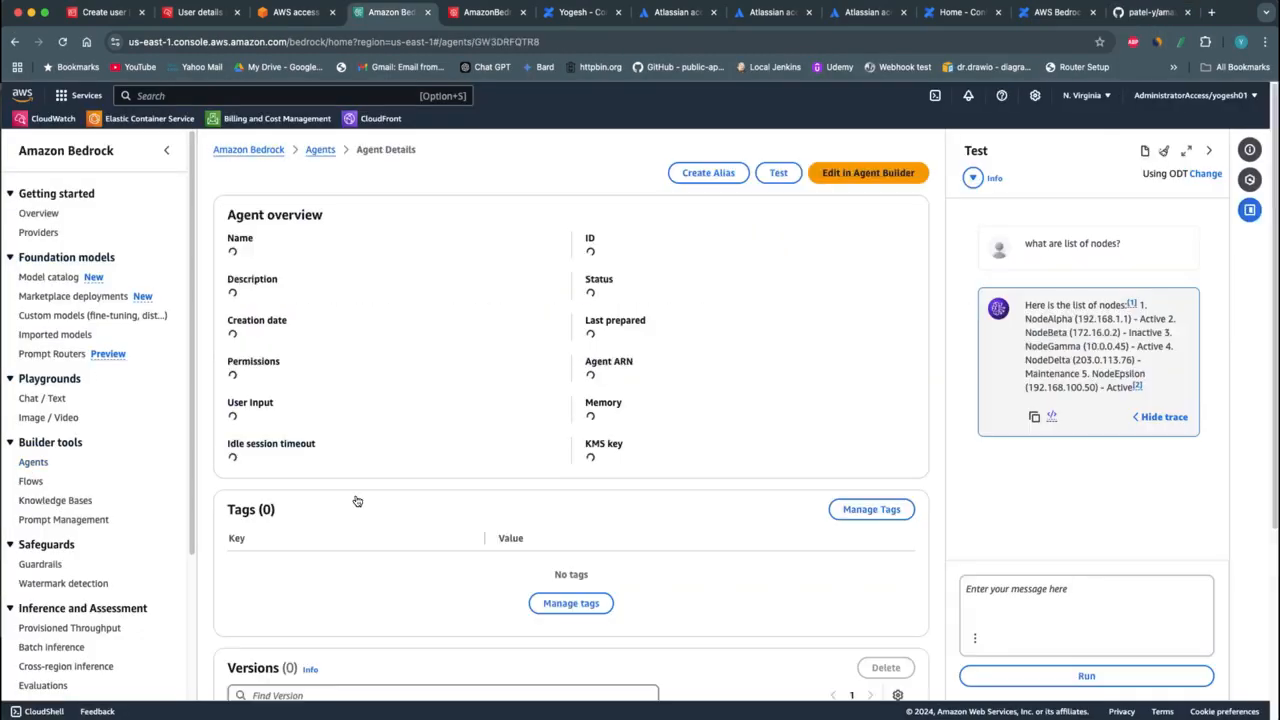
{"action": "double_click", "coordinate": [606, 252]}
{"action": "key", "text": "super+c"}
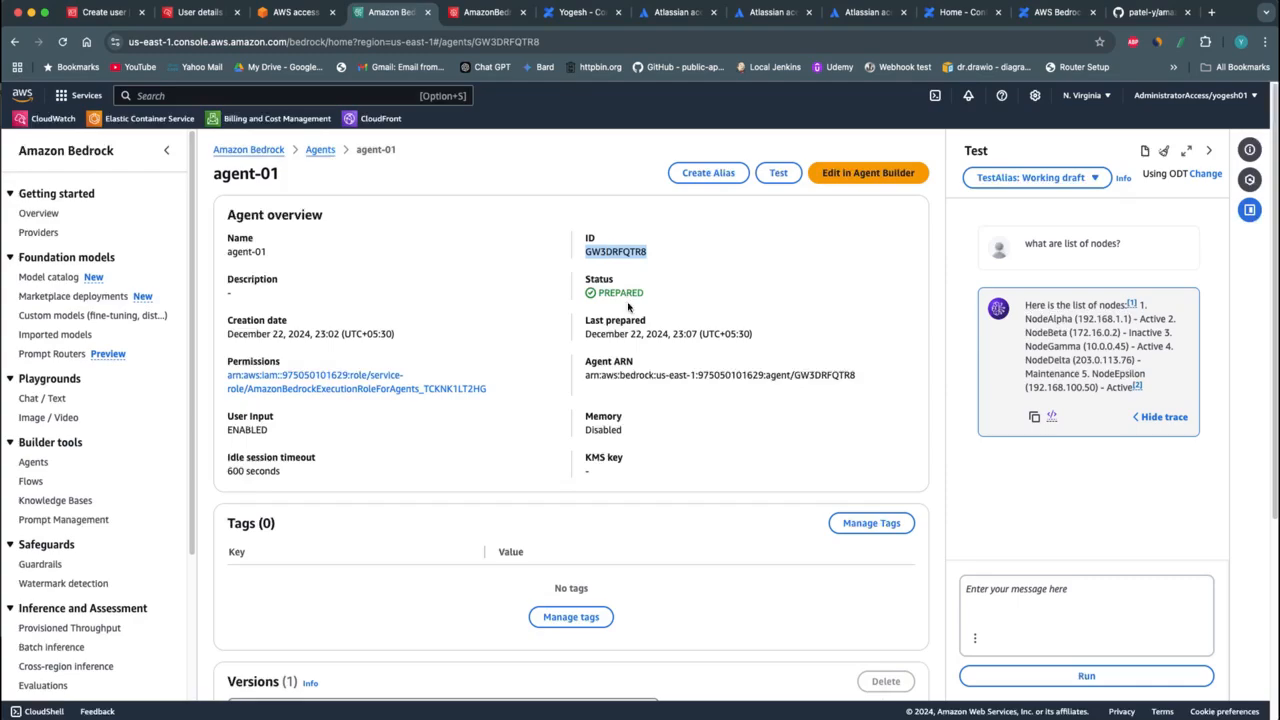
{"action": "key", "text": "super+Tab"}
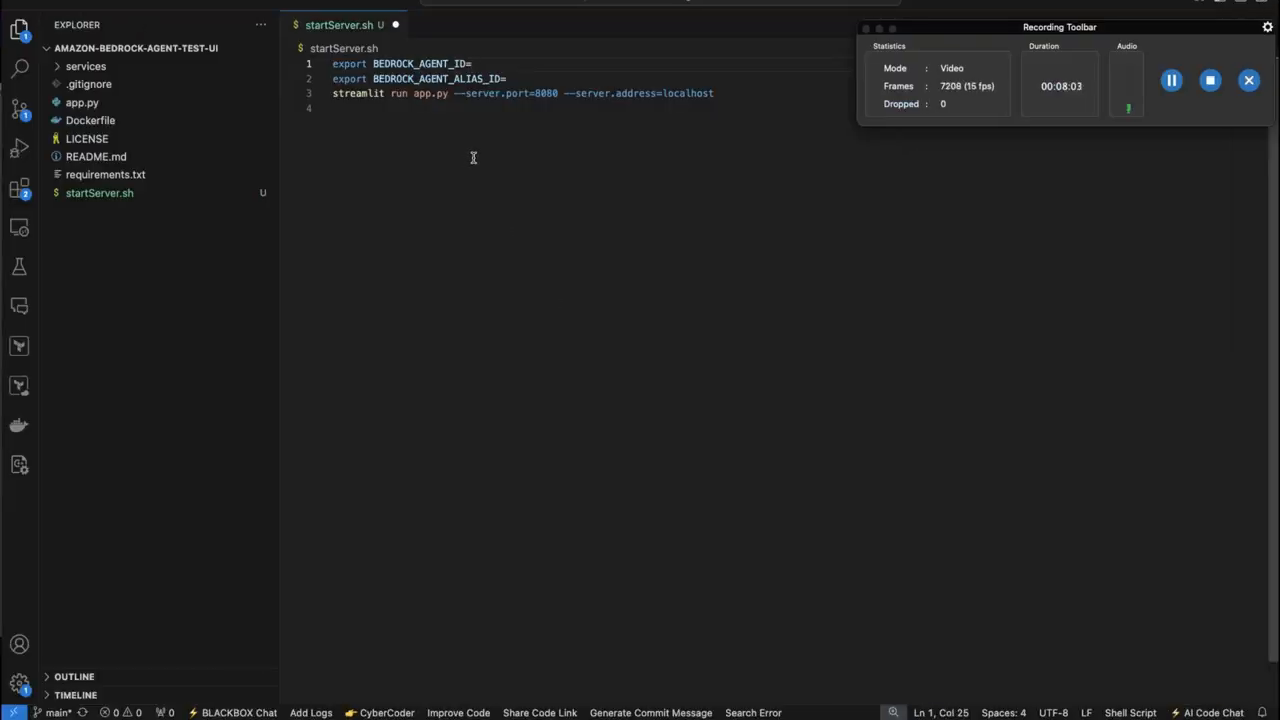
{"action": "key", "text": "super+v"}
Copy alias-01's ID from the agent's page in Bedrock, set BEDROCK_AGENT_ALIAS_ID to WXHXL7VSON in startServer.sh, and save the file
{"action": "key", "text": "super+Tab"}
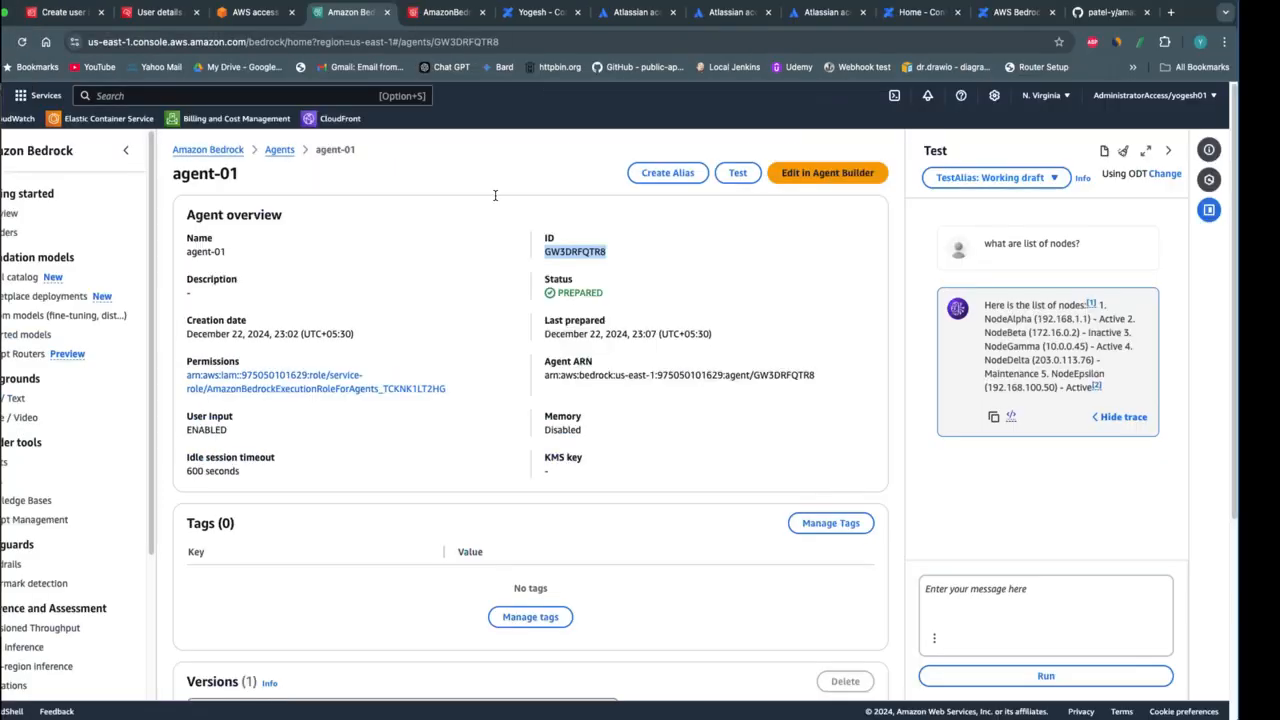
{"action": "scroll", "coordinate": [441, 489], "scroll_direction": "down", "scroll_amount": 3}
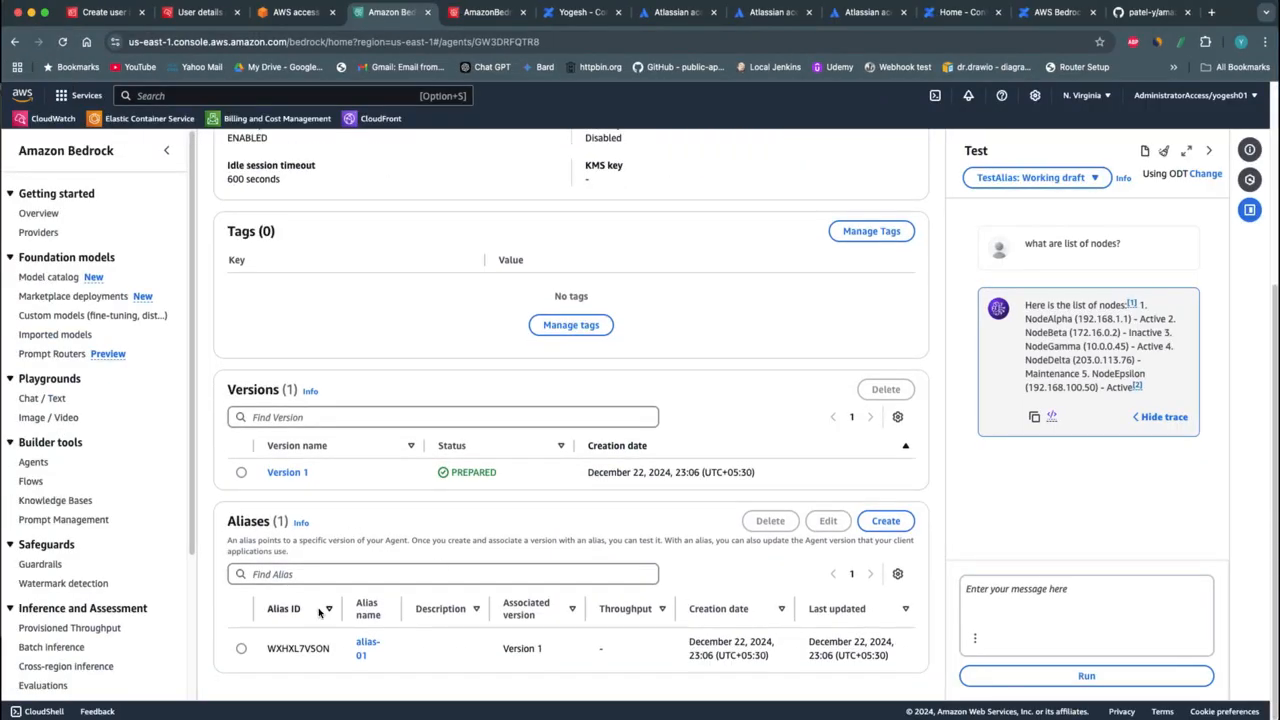
{"action": "double_click", "coordinate": [304, 648]}
{"action": "key", "text": "super+c"}
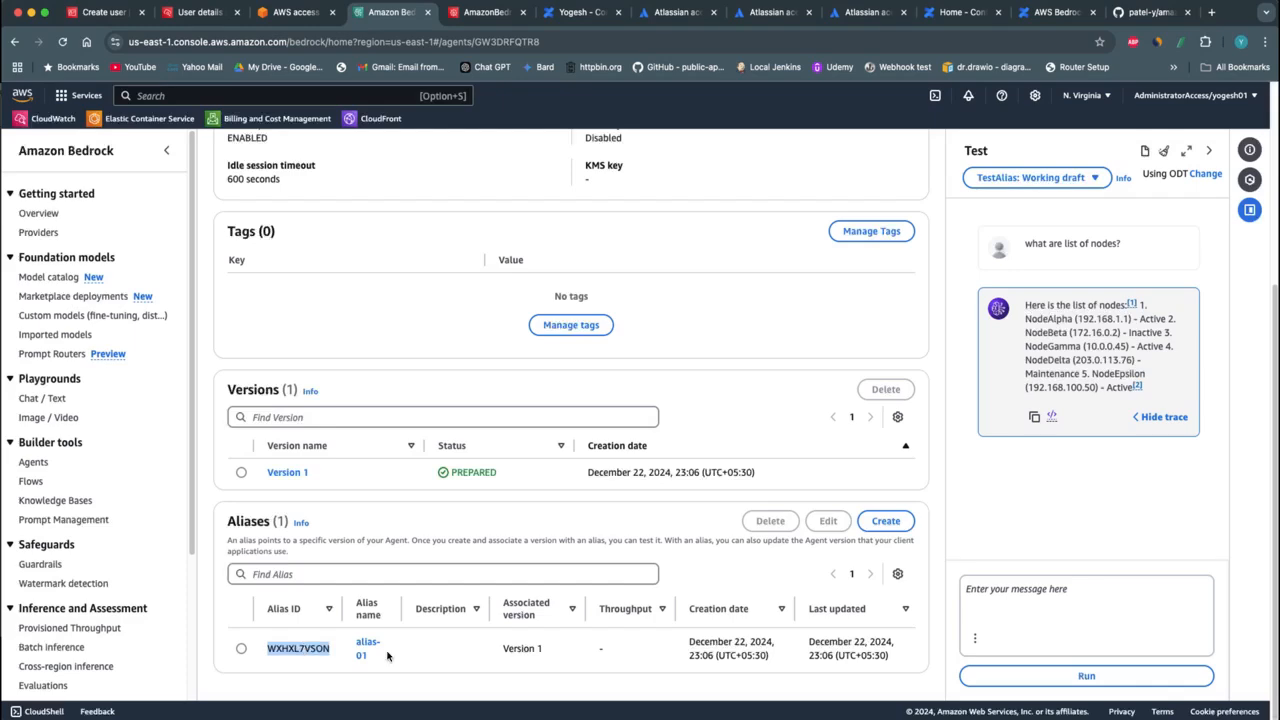
{"action": "key", "text": "super+Tab"}
{"action": "left_click", "coordinate": [518, 74]}
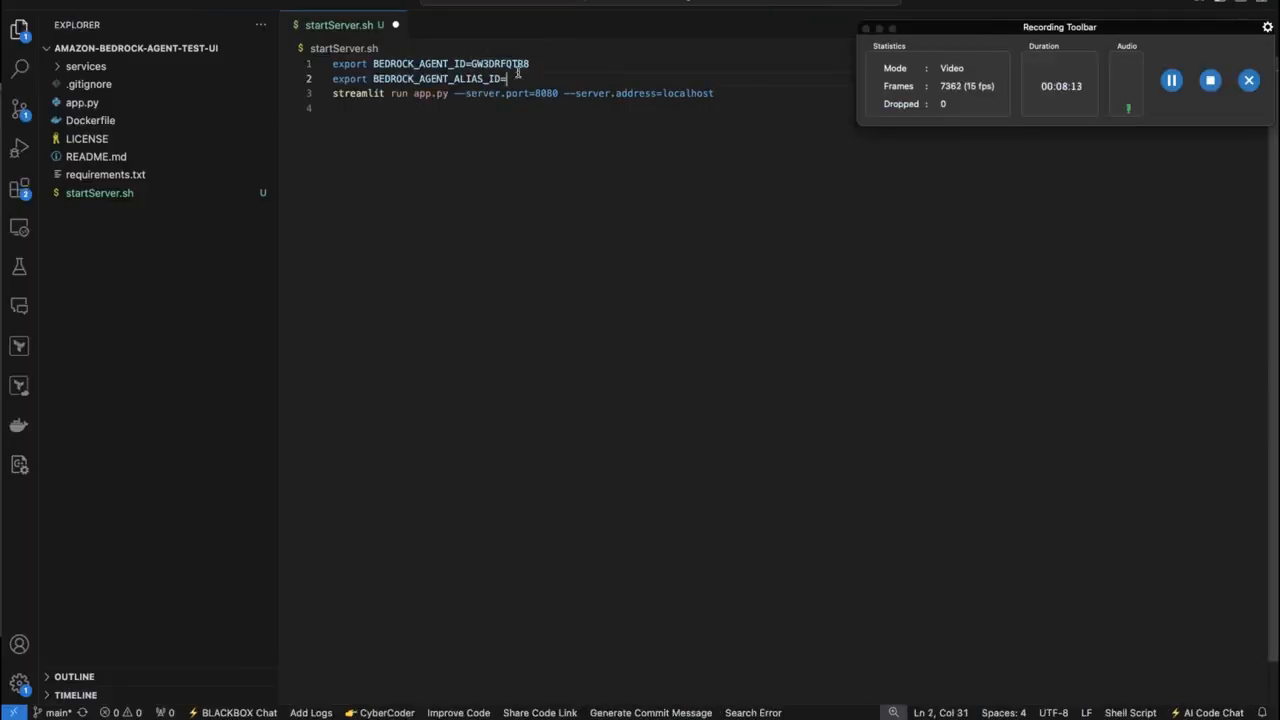
{"action": "key", "text": "super+v"}
{"action": "key", "text": "super+s"}
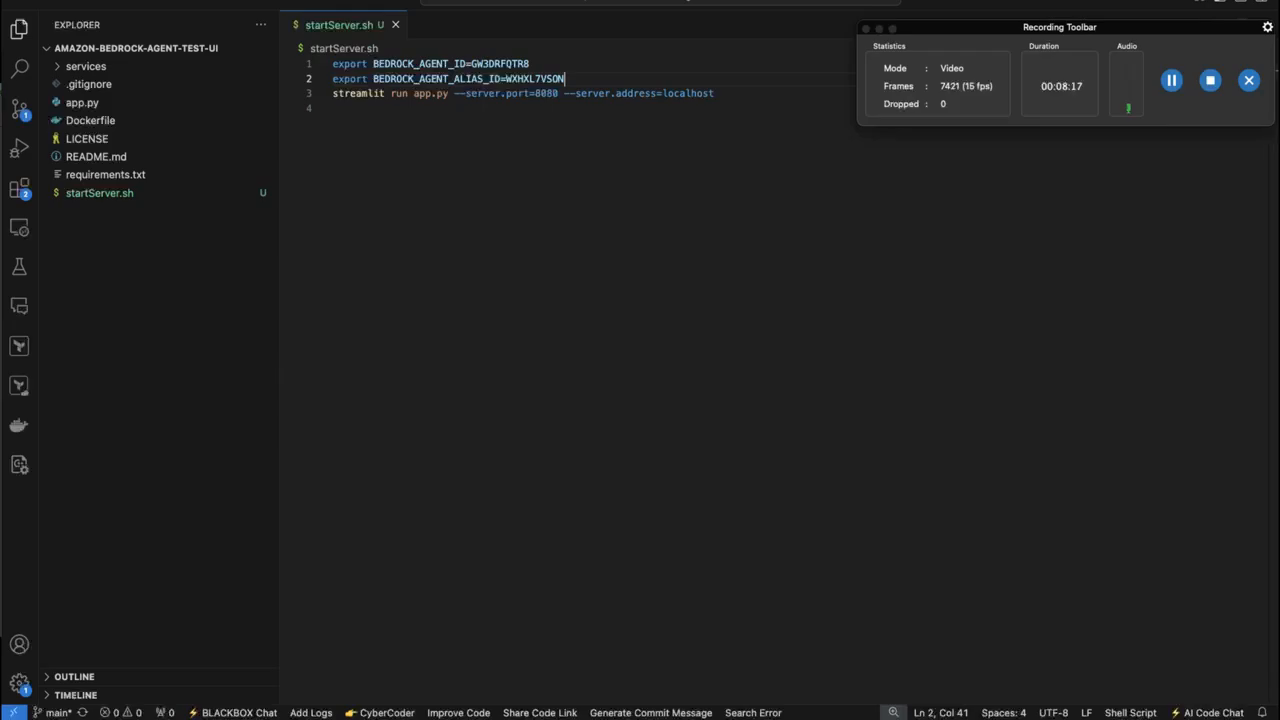
In a full-screen terminal, list the amazon-bedrock-agent-test-ui folder with ls -rlt and run startServer.sh to launch the Streamlit app
{"action": "key", "text": "super+Tab"}
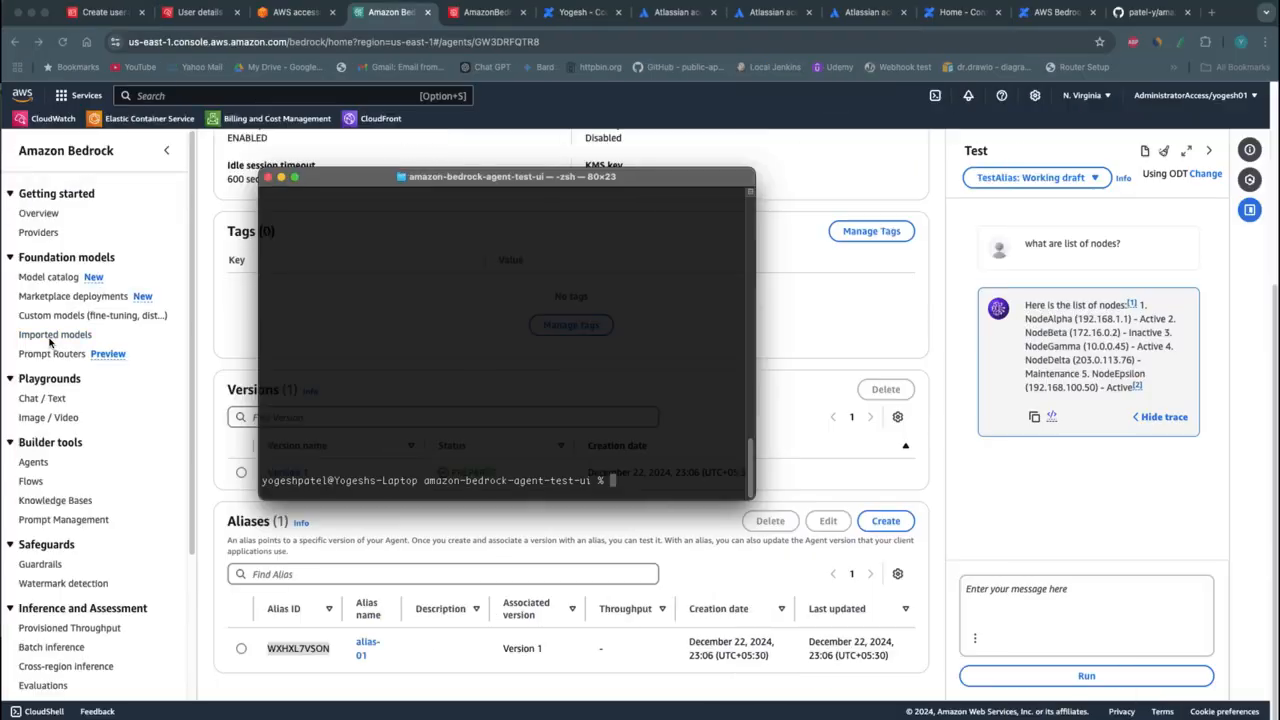
{"action": "left_click", "coordinate": [295, 177]}
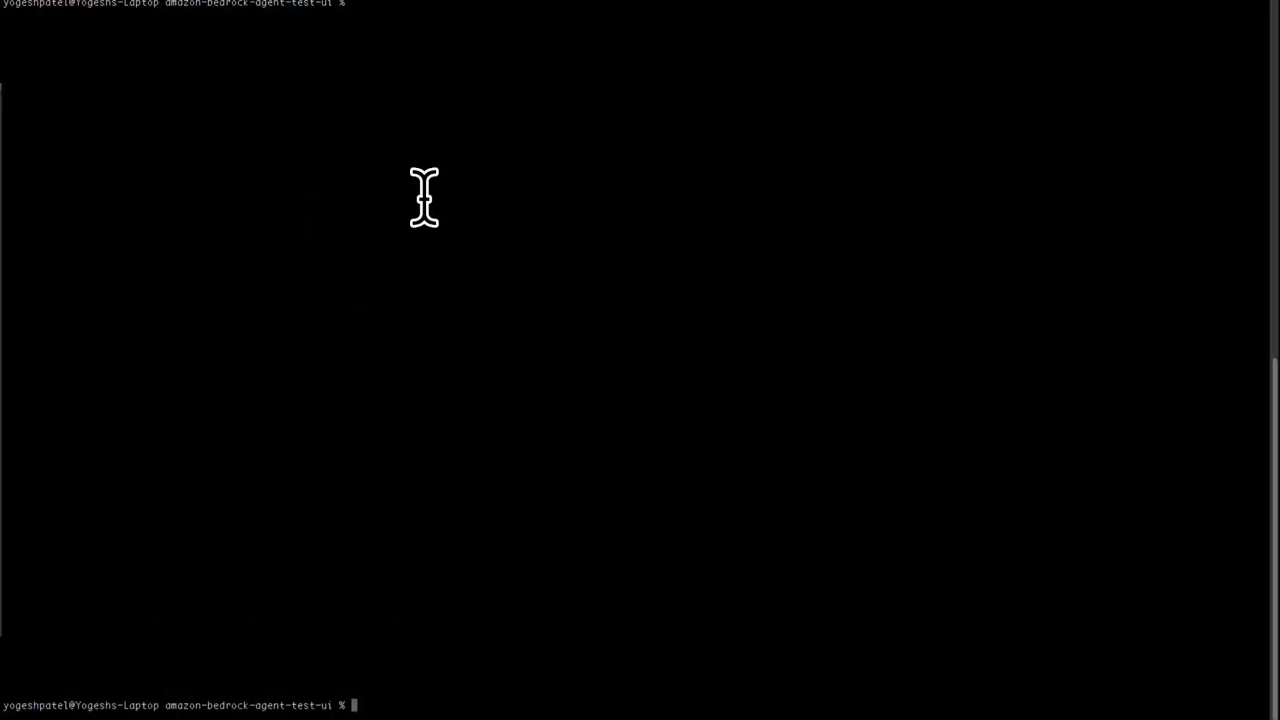
{"action": "type", "text": "ls -rlt"}
{"action": "key", "text": "Return"}
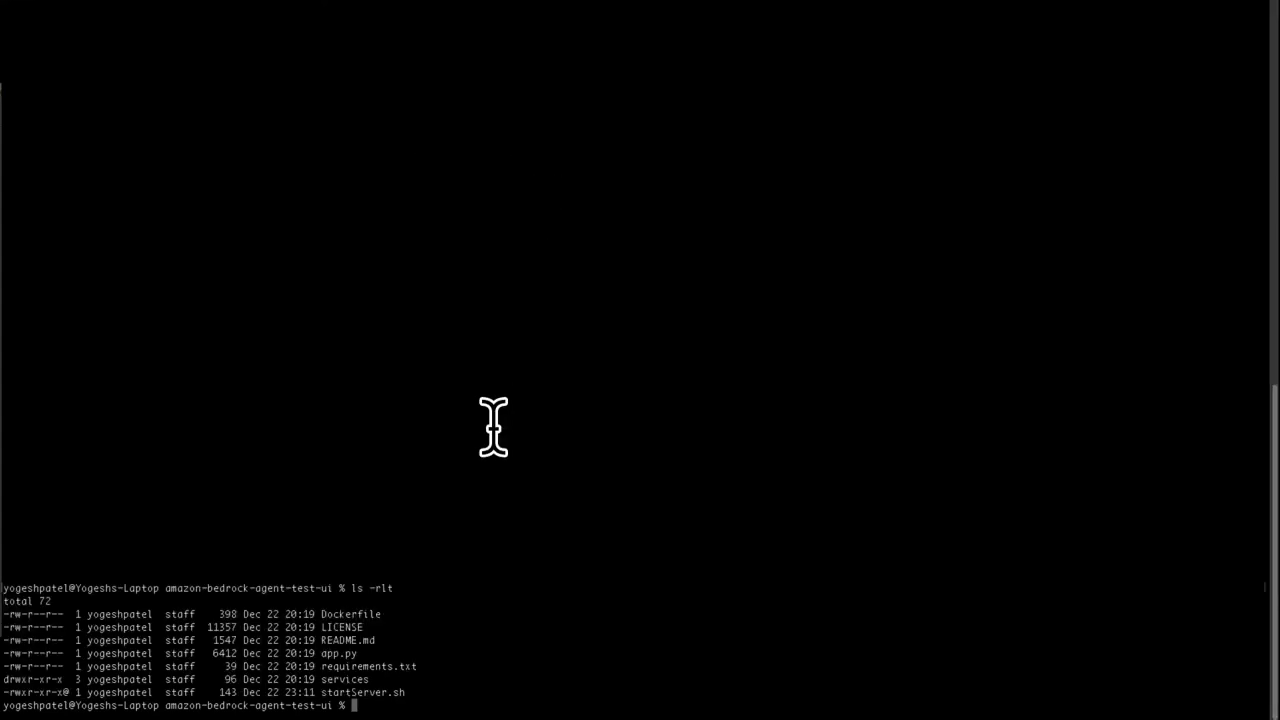
{"action": "type", "text": "./"}
{"action": "type", "text": "t"}
{"action": "key", "text": "Tab"}
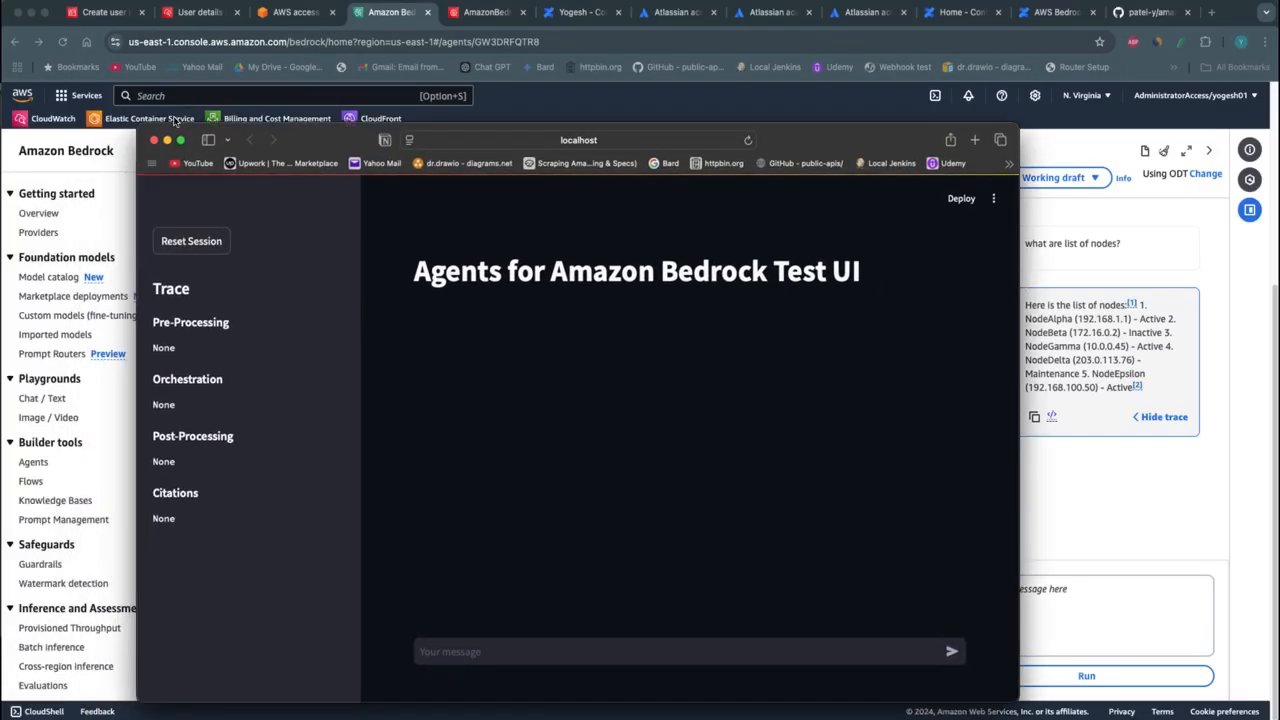
Expand the localhost test UI to full screen, check its address, and activate the message field
{"action": "left_click", "coordinate": [180, 140]}
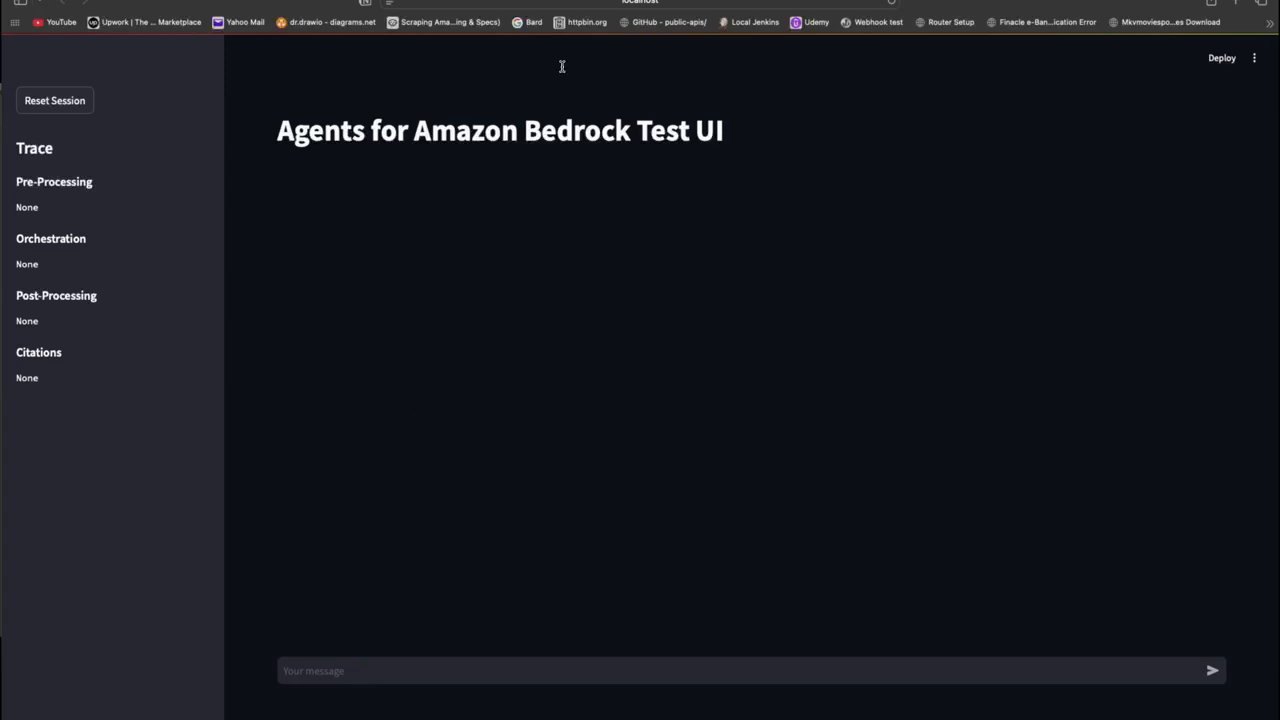
{"action": "left_click", "coordinate": [686, 2]}
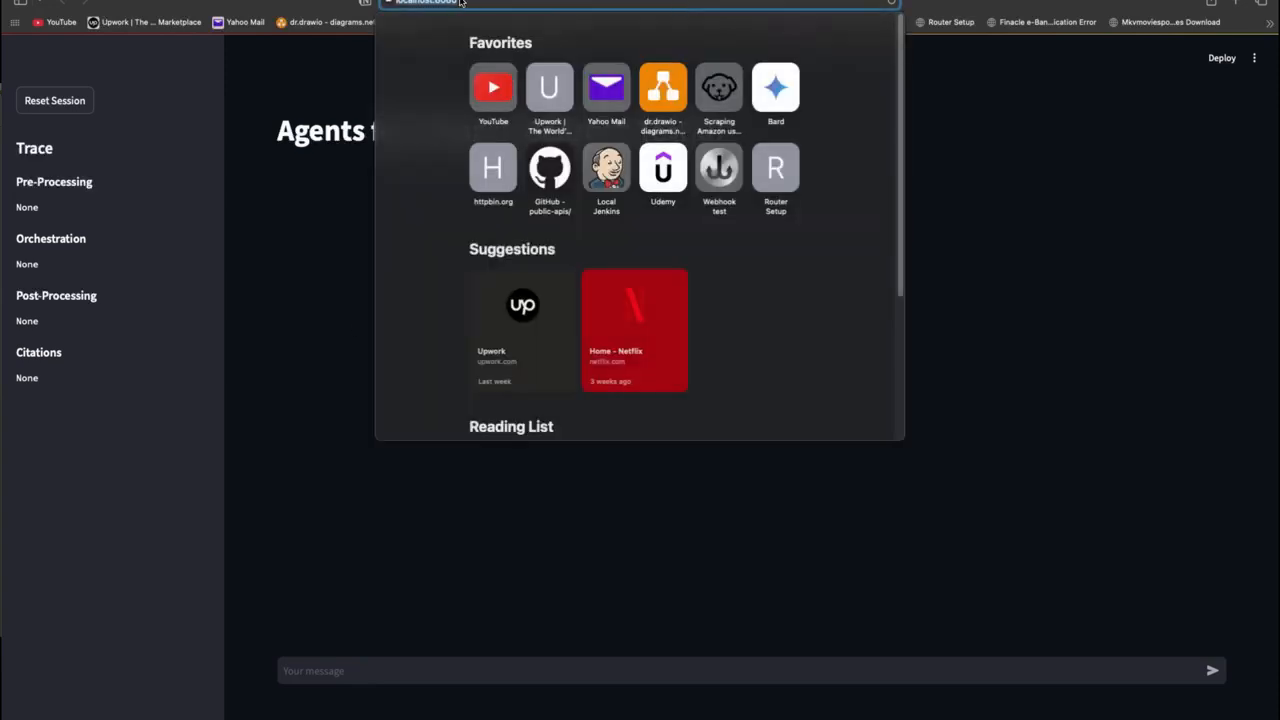
{"action": "left_click", "coordinate": [340, 250]}
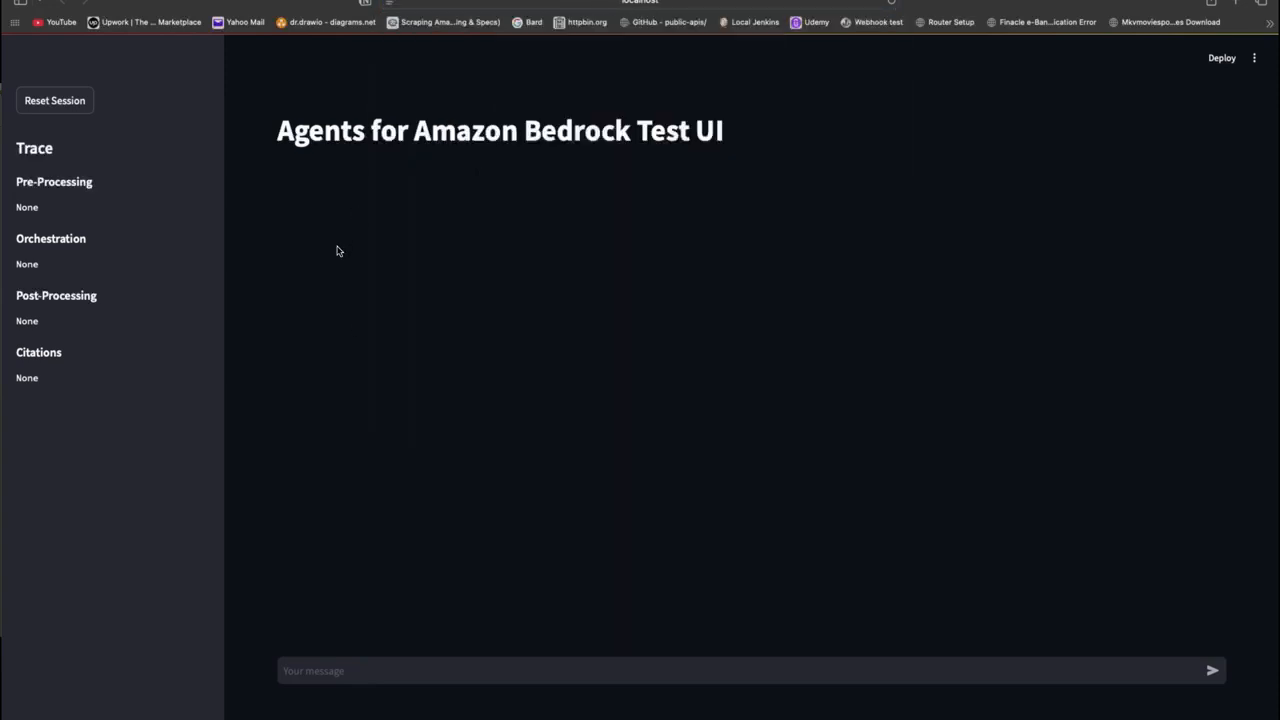
{"action": "left_click", "coordinate": [349, 668]}
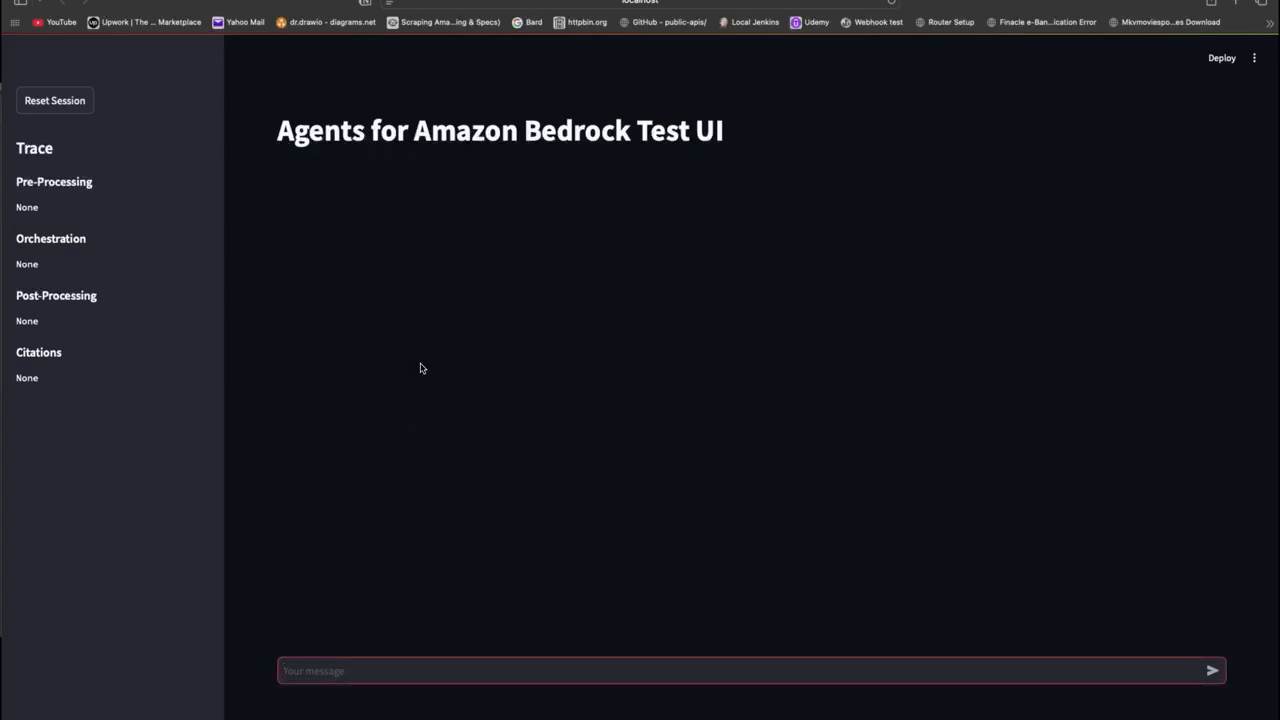
Open the Node and IP Address page in Confluence and review its node table of names, IP addresses and statuses
{"action": "key", "text": "ctrl+Left"}
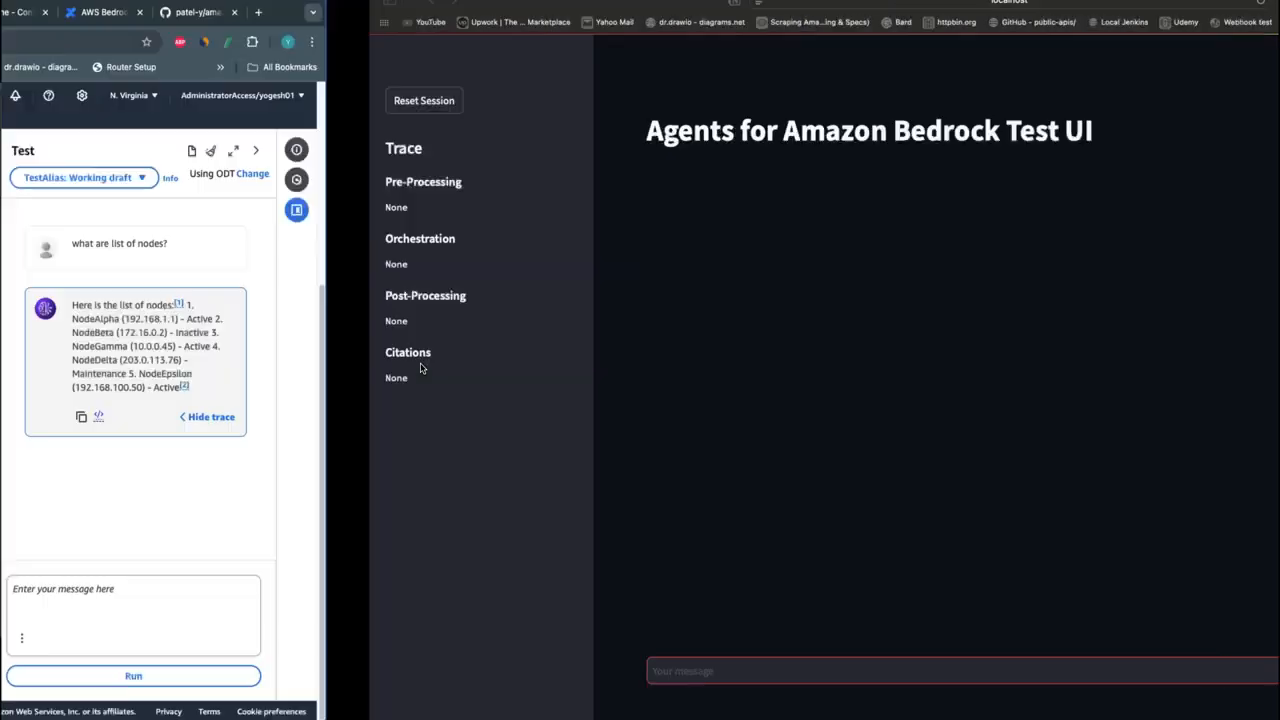
{"action": "left_click", "coordinate": [580, 13]}
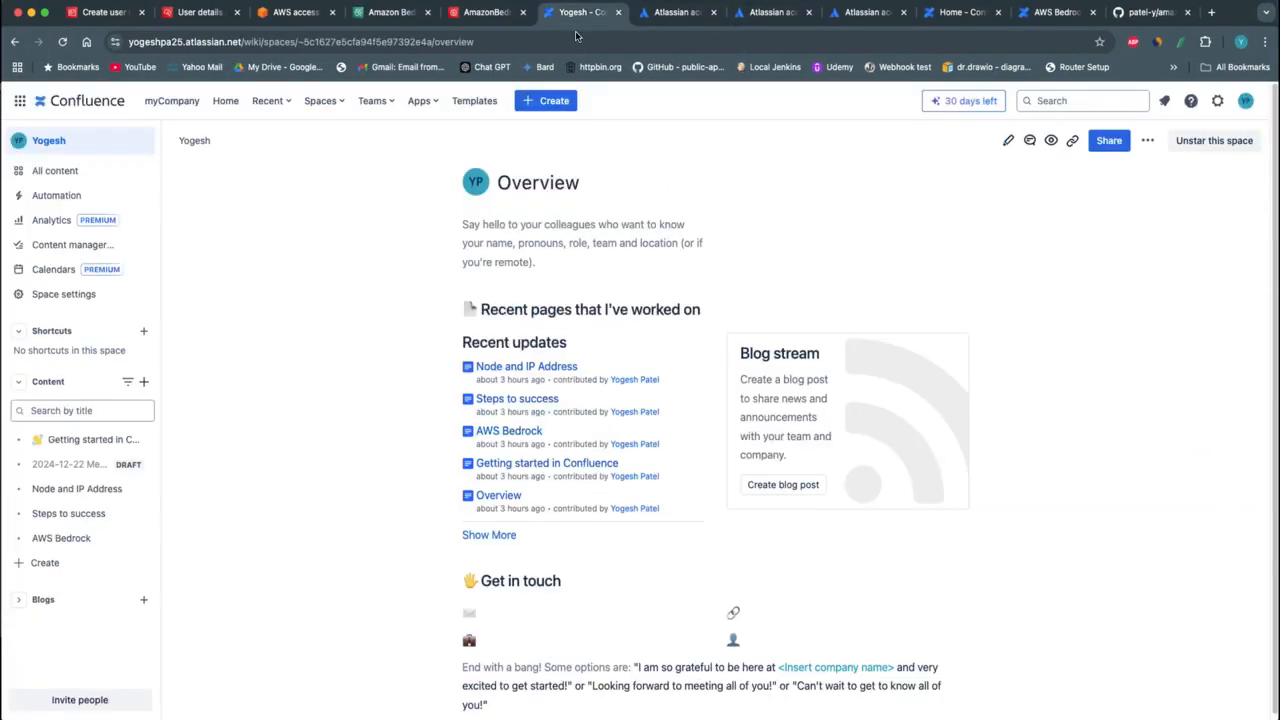
{"action": "left_click", "coordinate": [544, 366]}
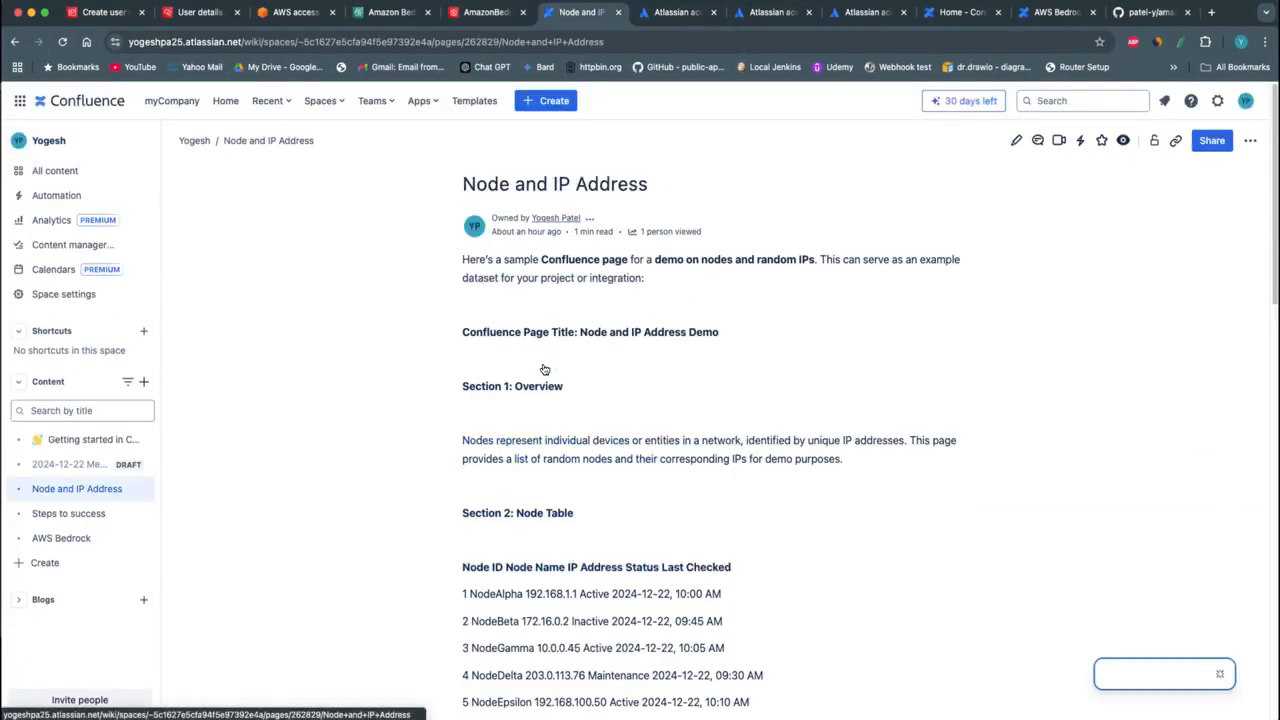
{"action": "scroll", "coordinate": [630, 510], "scroll_direction": "down", "scroll_amount": 3}
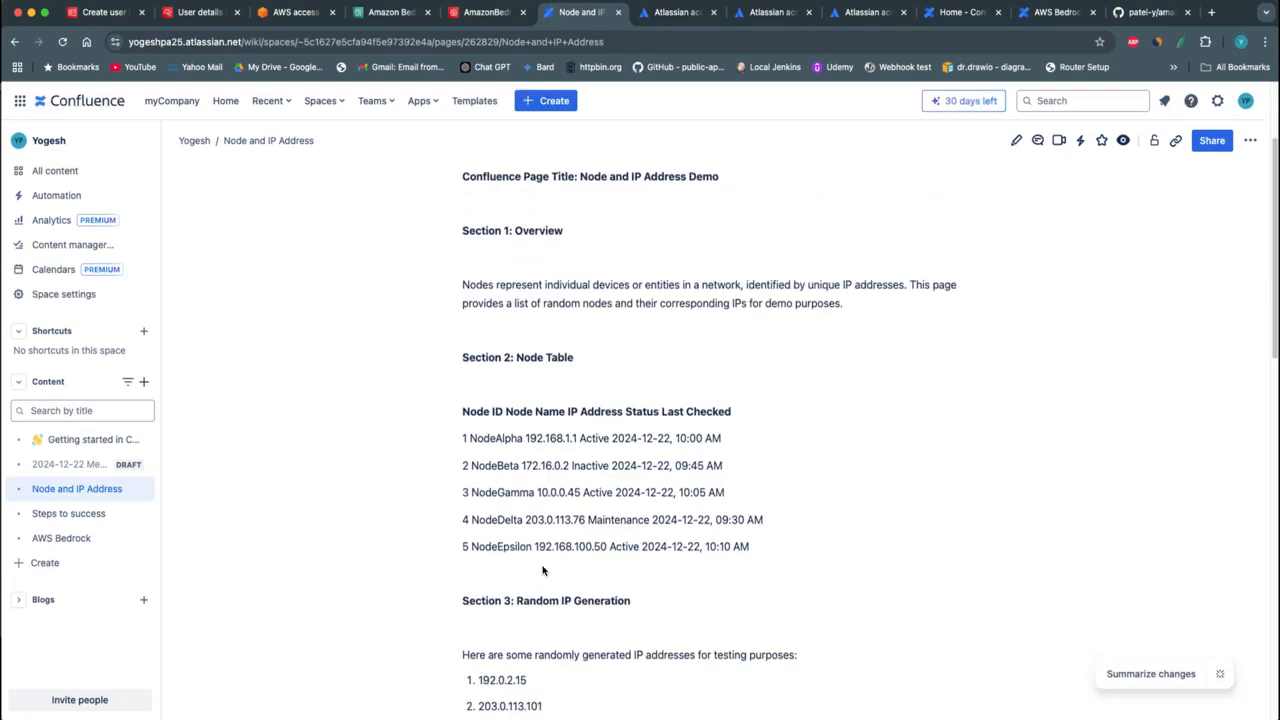
{"action": "left_click_drag", "start_coordinate": [491, 410], "coordinate": [568, 412]}
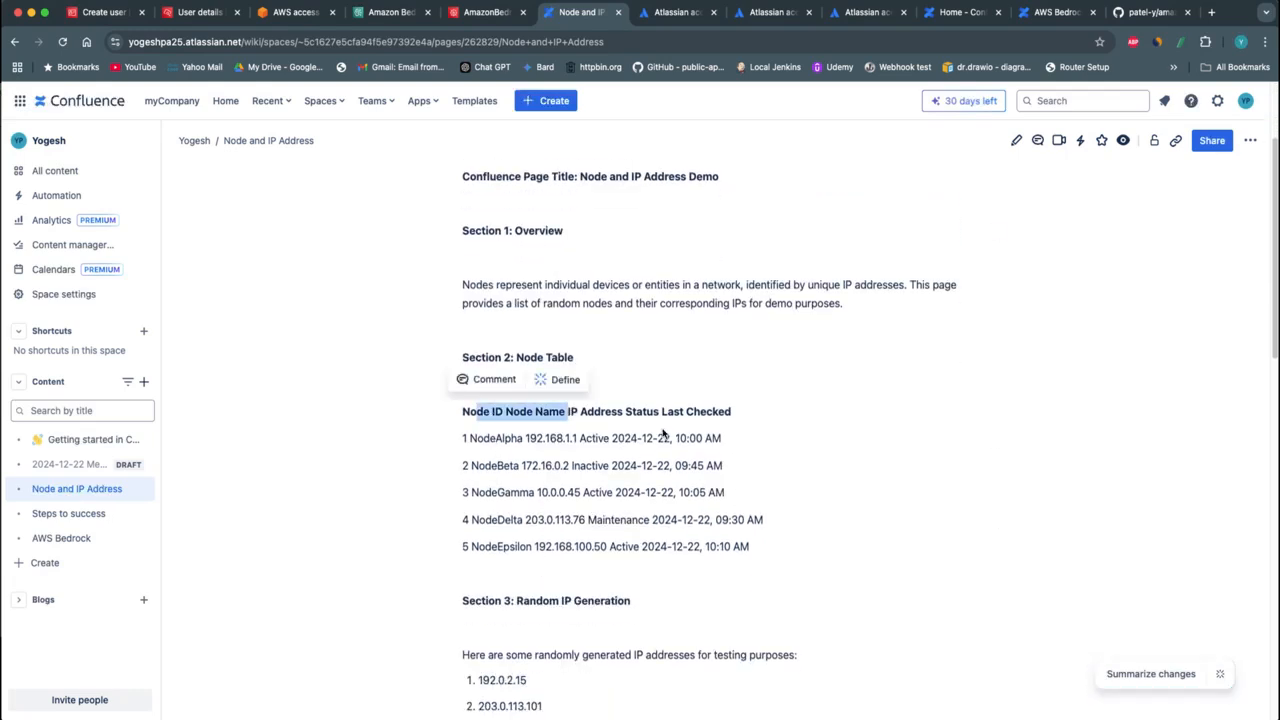
{"action": "left_click", "coordinate": [665, 434]}
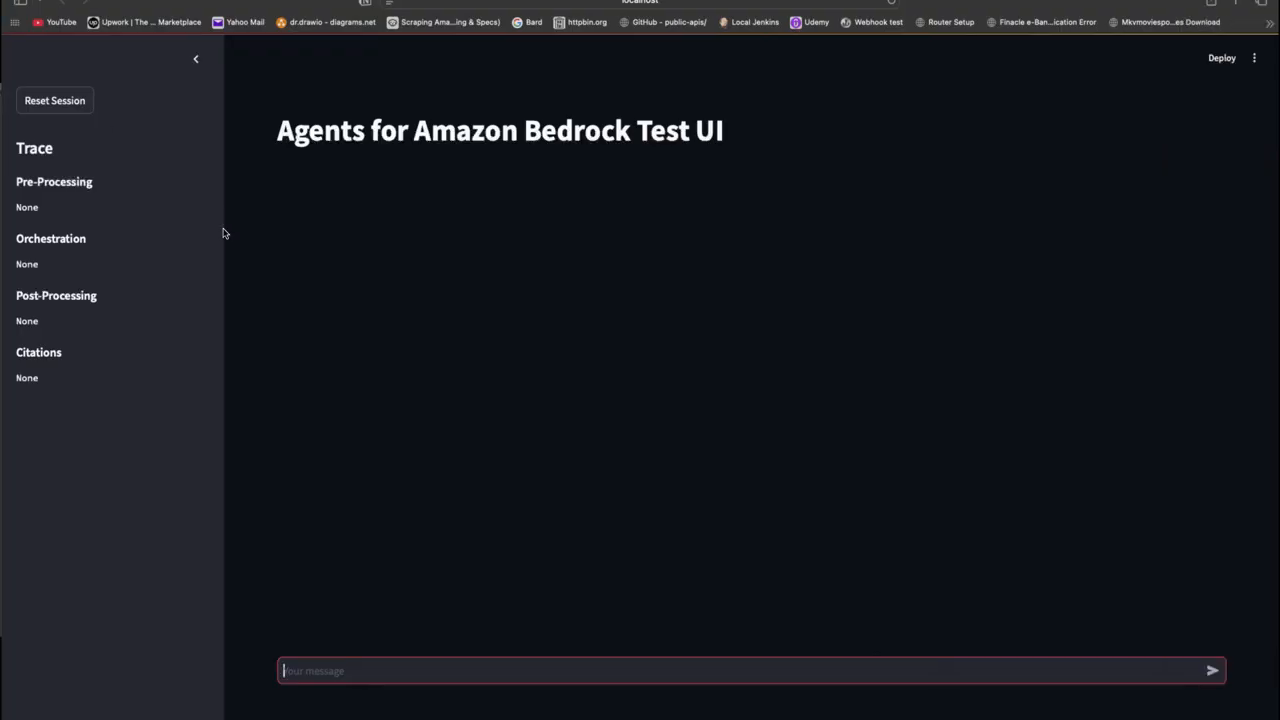
Ask the agent "what are list of nodes?" and compare its answer with the node table on Confluence's Node and IP Address page
{"action": "type", "text": "what are list of nodes and their IPs?"}
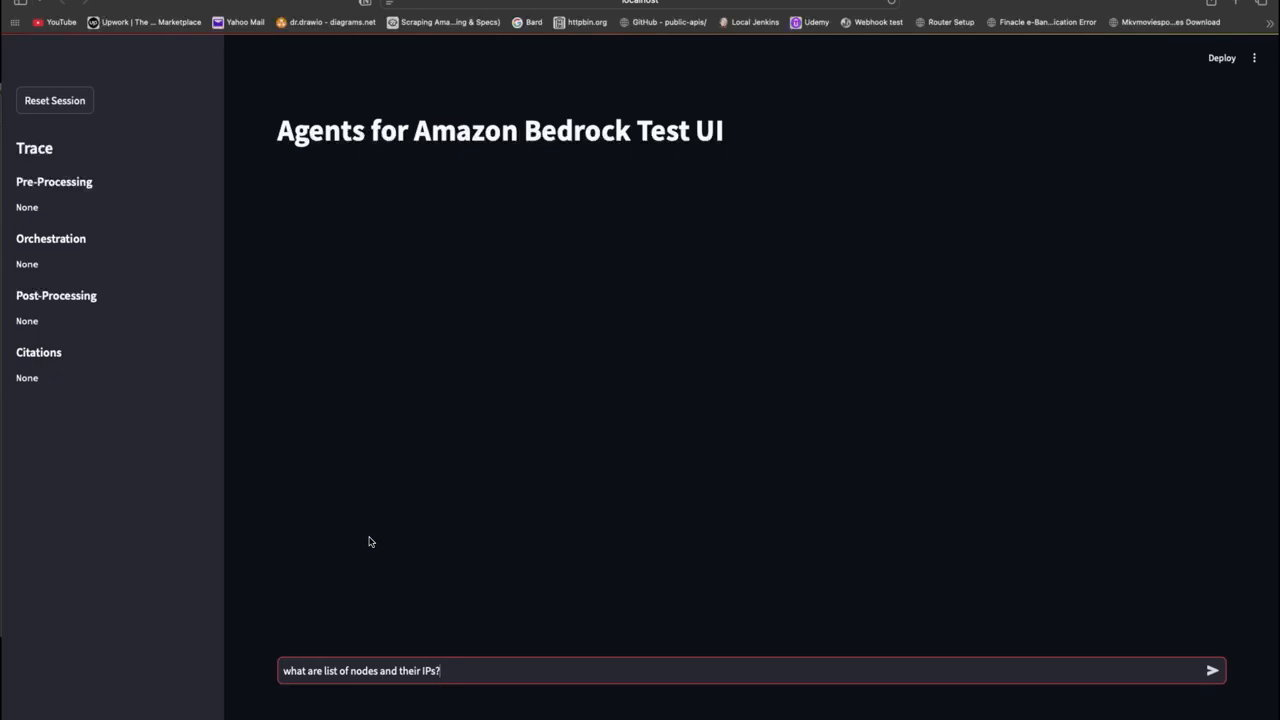
{"action": "key", "text": "Return"}
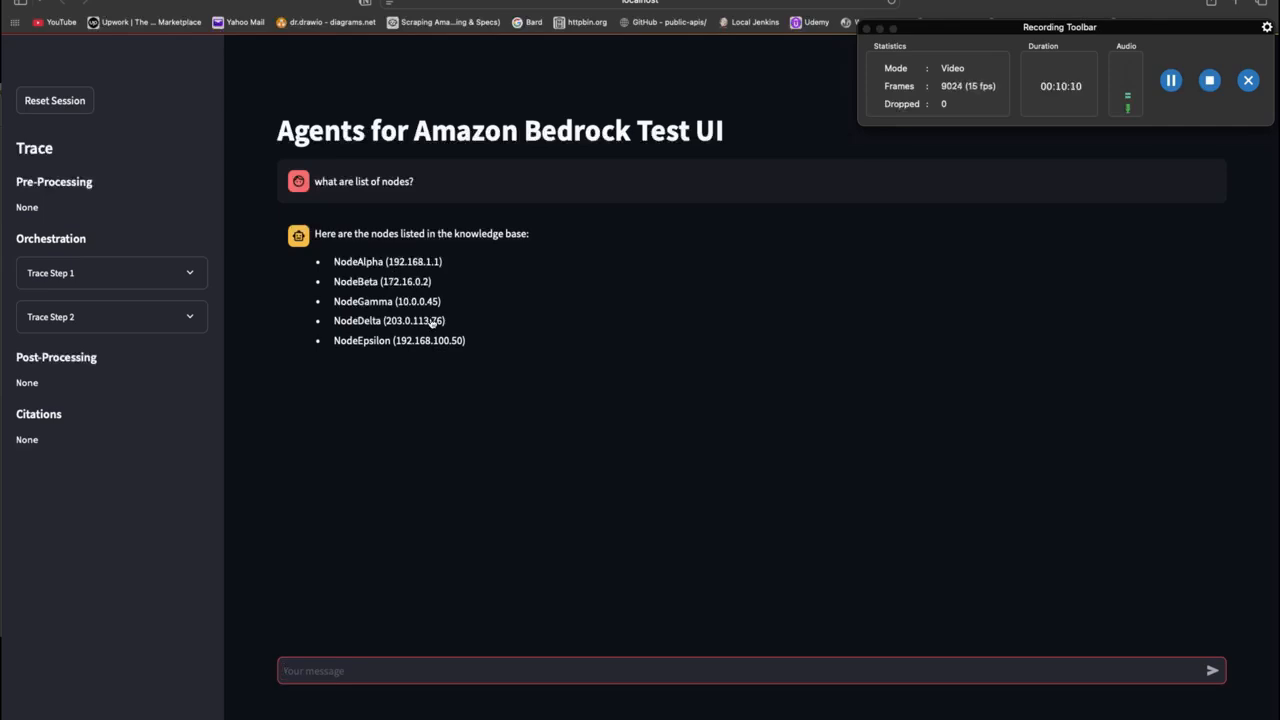
{"action": "key", "text": "ctrl+Left"}
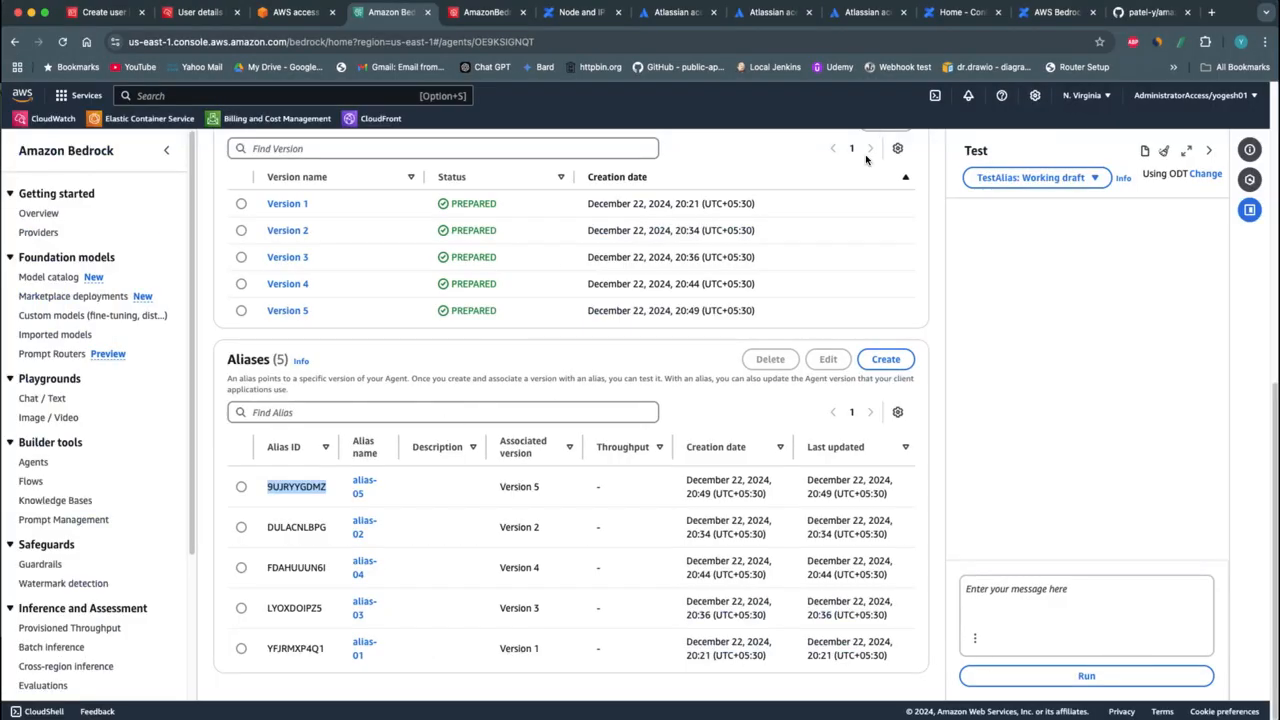
{"action": "left_click", "coordinate": [548, 16]}
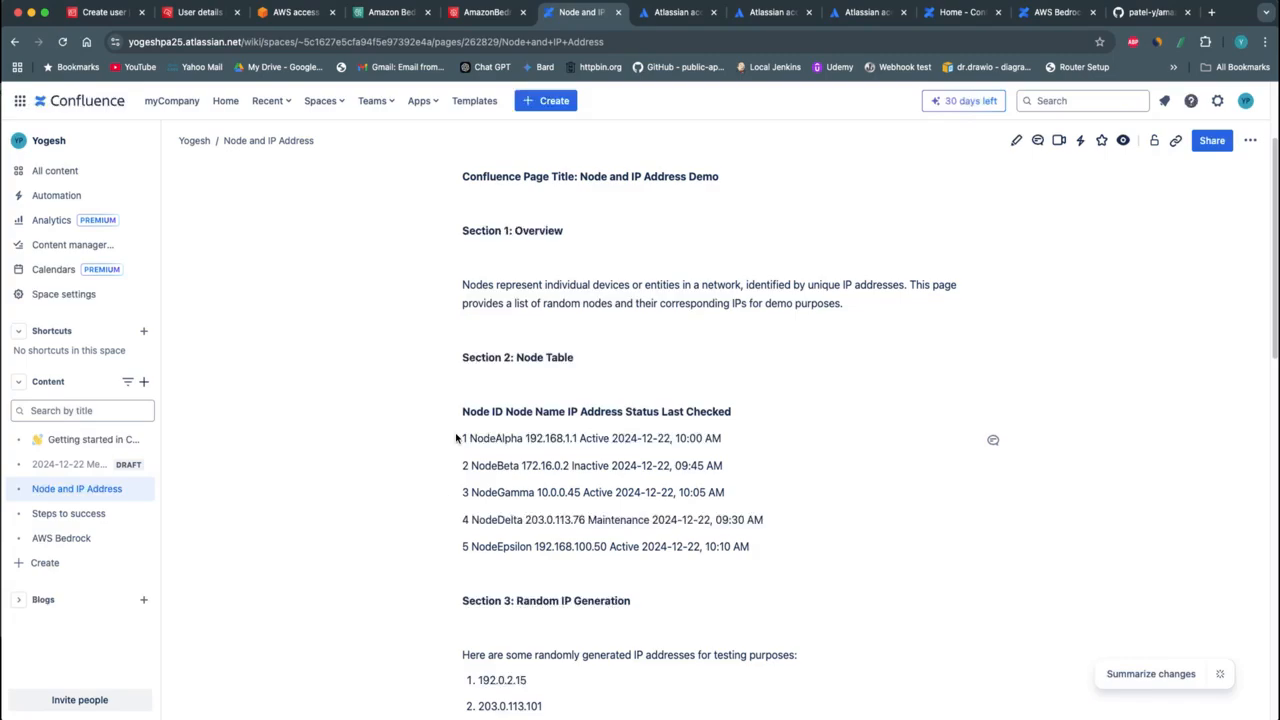
{"action": "left_click_drag", "start_coordinate": [455, 437], "coordinate": [630, 518]}
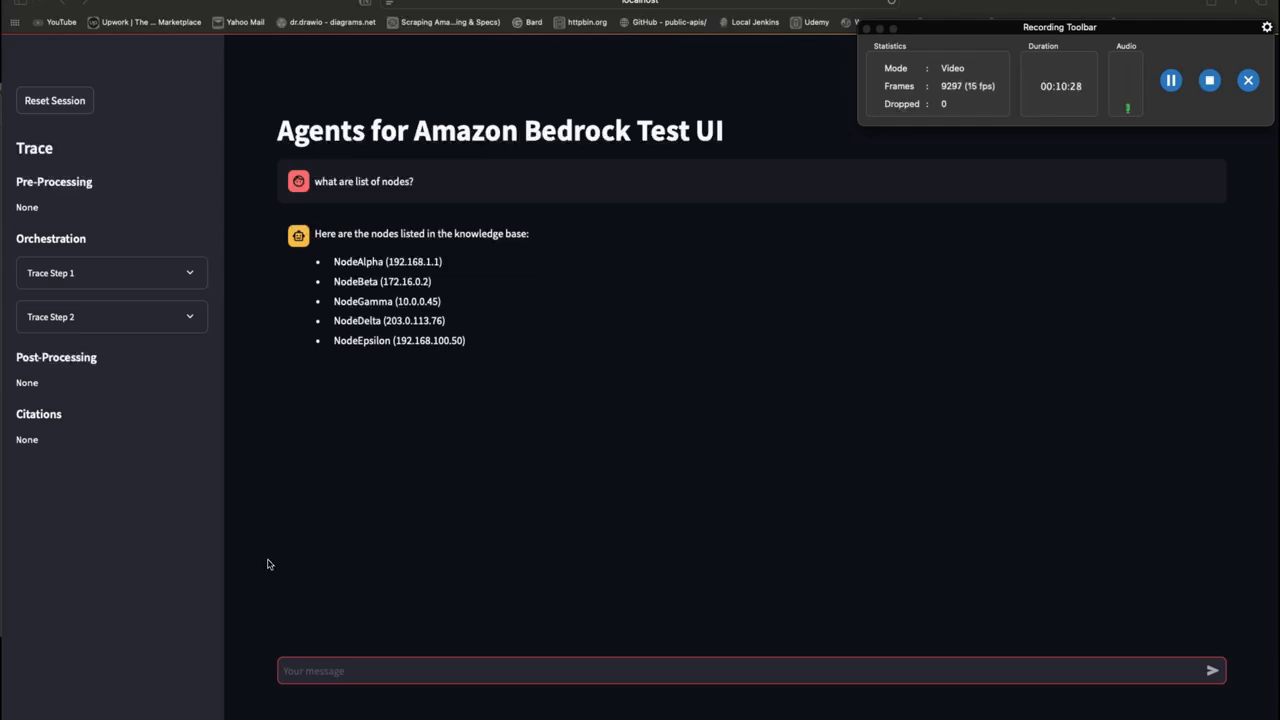
Ask the agent "what is ip adress of NodeAlpha?" in the test UI and check the answer against the Confluence node table
{"action": "type", "text": "what is ip adress of NodeAlpha?"}
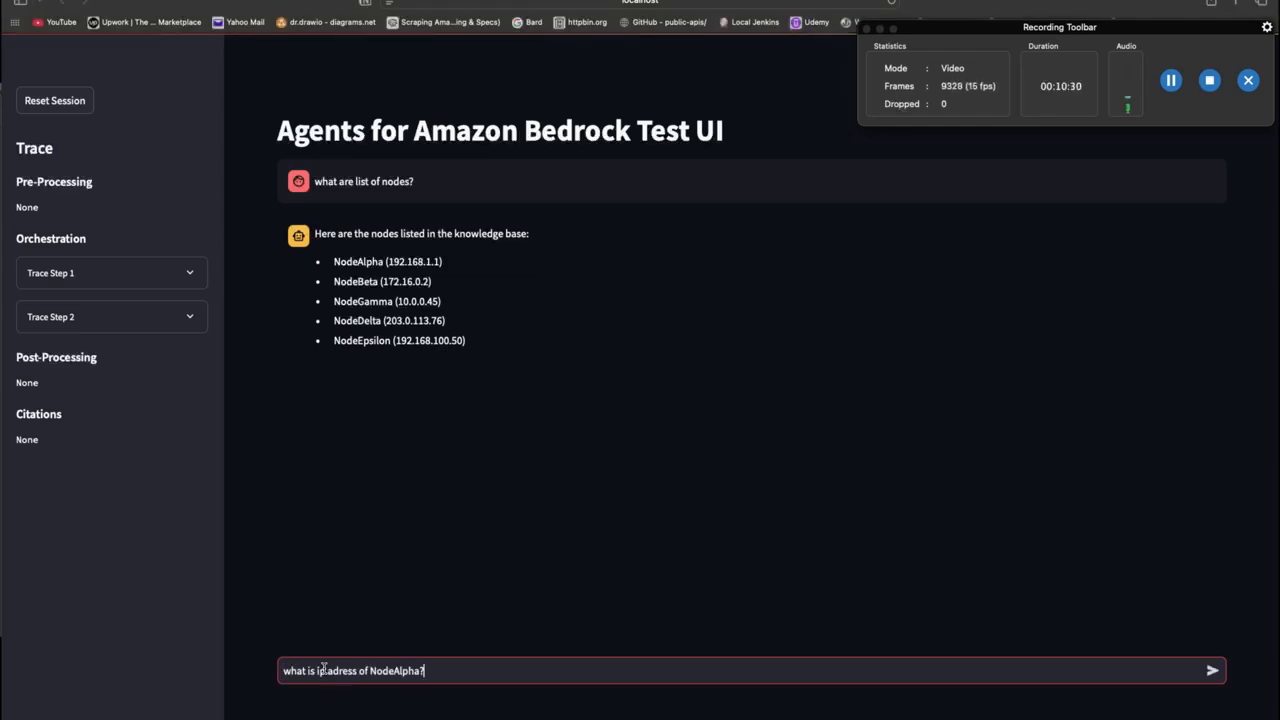
{"action": "key", "text": "Return"}
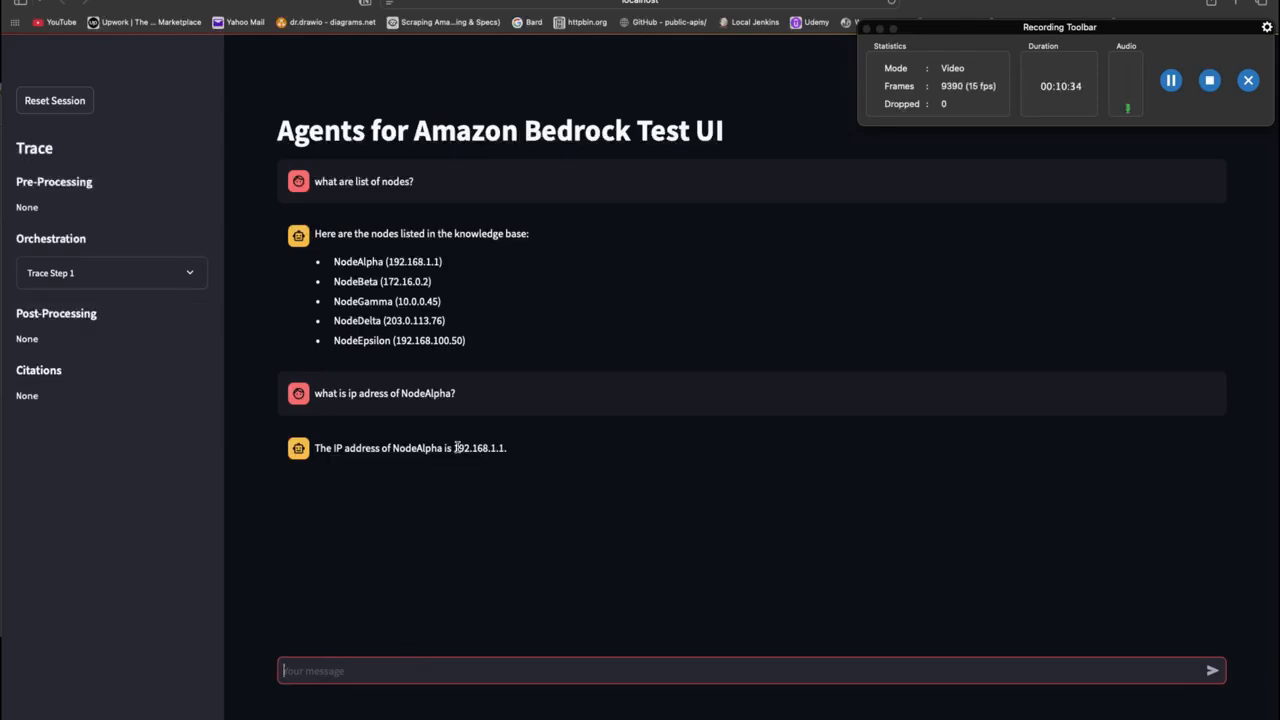
{"action": "left_click_drag", "start_coordinate": [454, 448], "coordinate": [522, 448]}
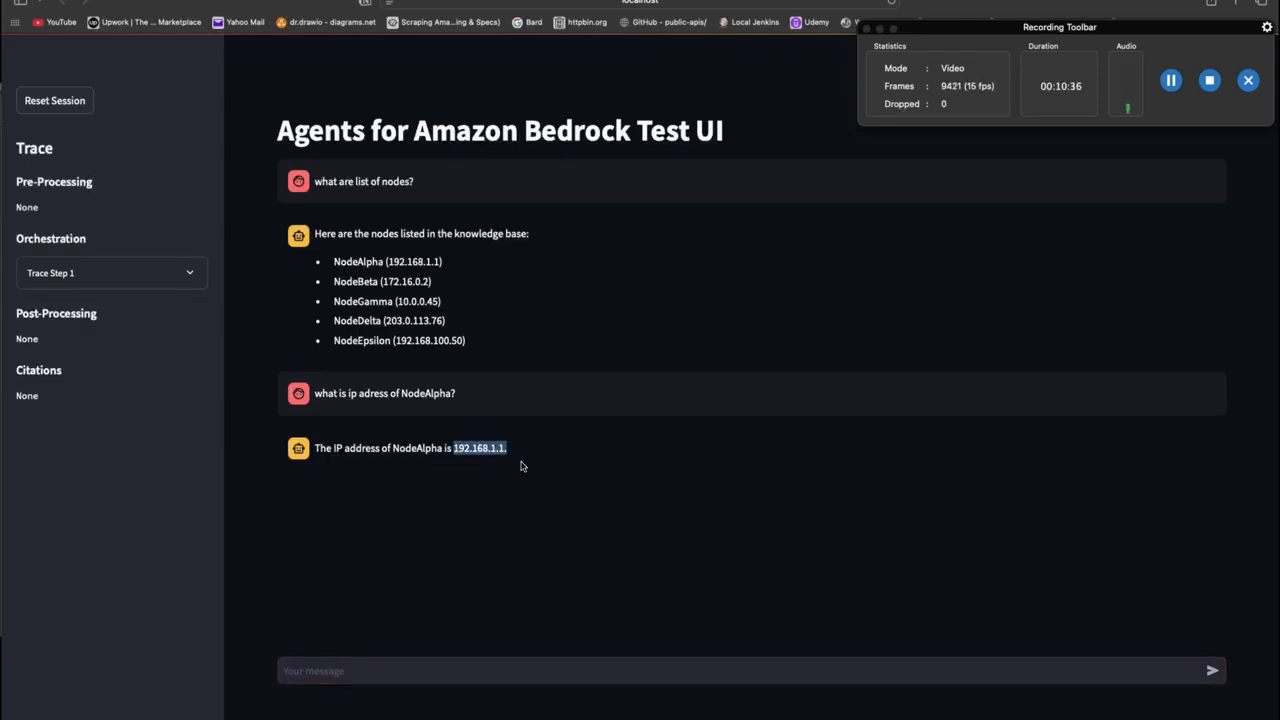
{"action": "key", "text": "ctrl+Left"}
{"action": "left_click", "coordinate": [568, 440]}
{"action": "key", "text": "ctrl+Right"}
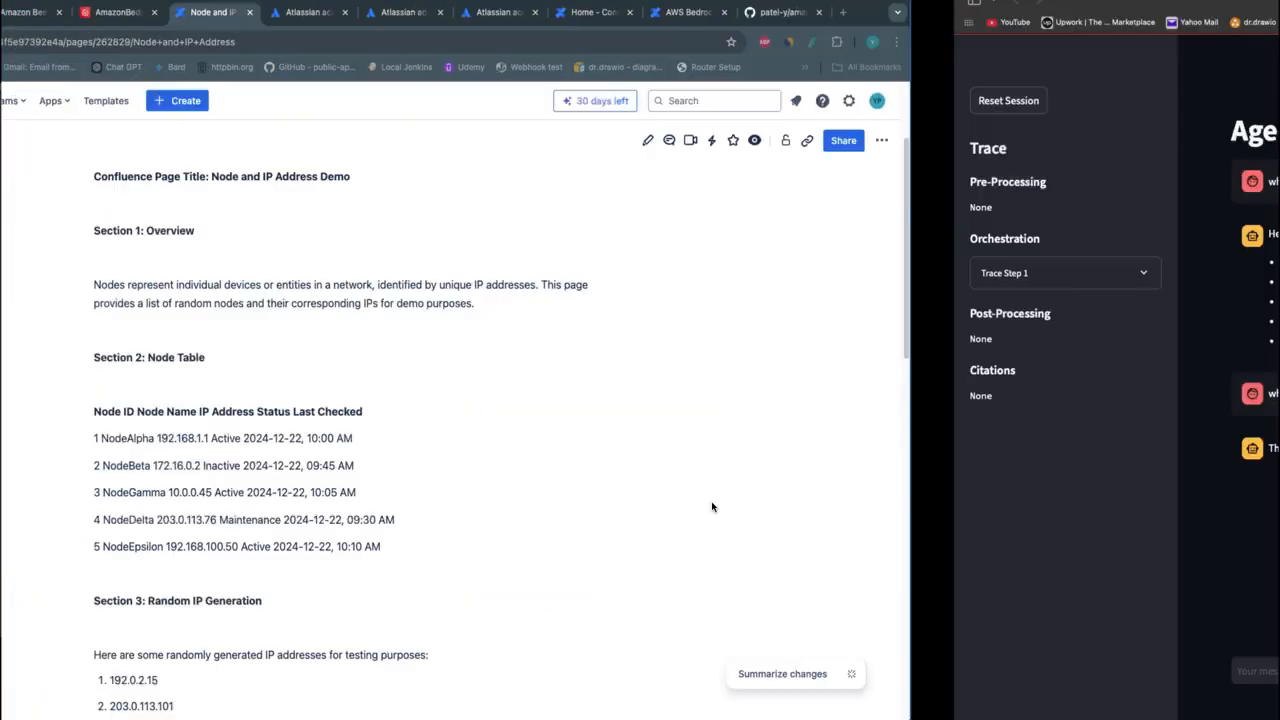
Open the Steps to success page in Confluence and copy the Section 2 heading text "Steps to Survive Mondays"
{"action": "key", "text": "ctrl+Left"}
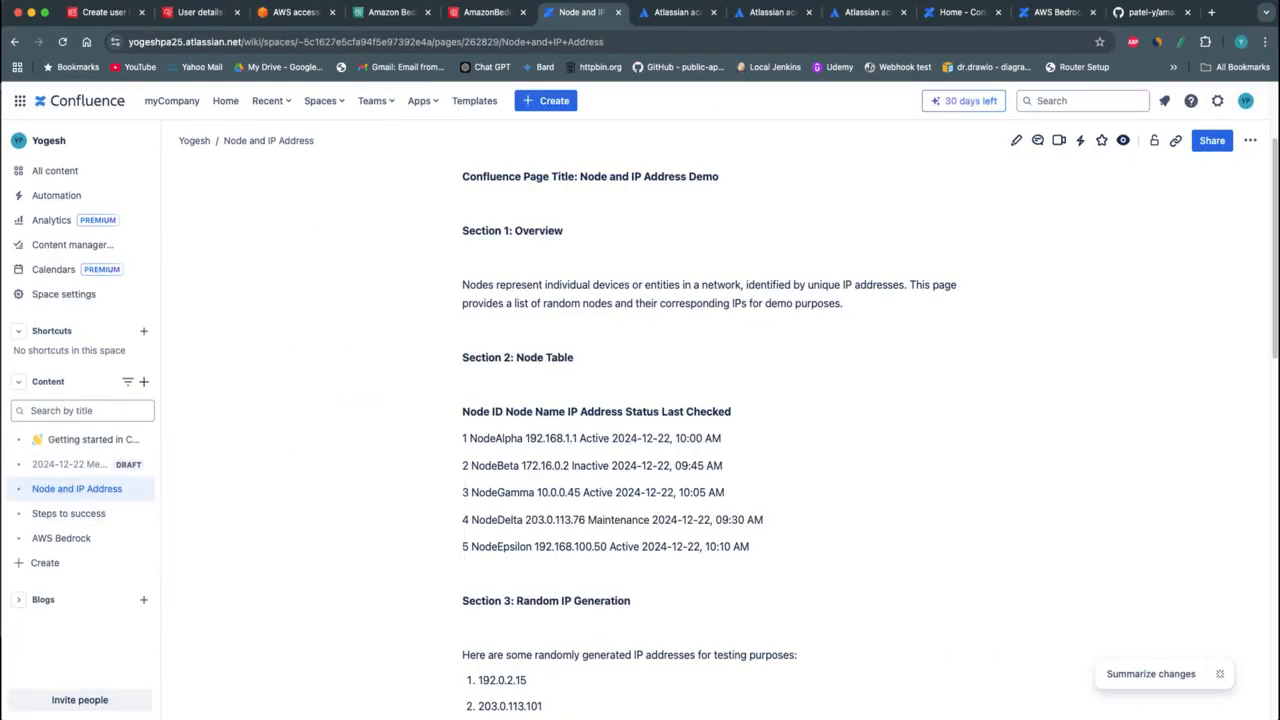
{"action": "left_click", "coordinate": [40, 515]}
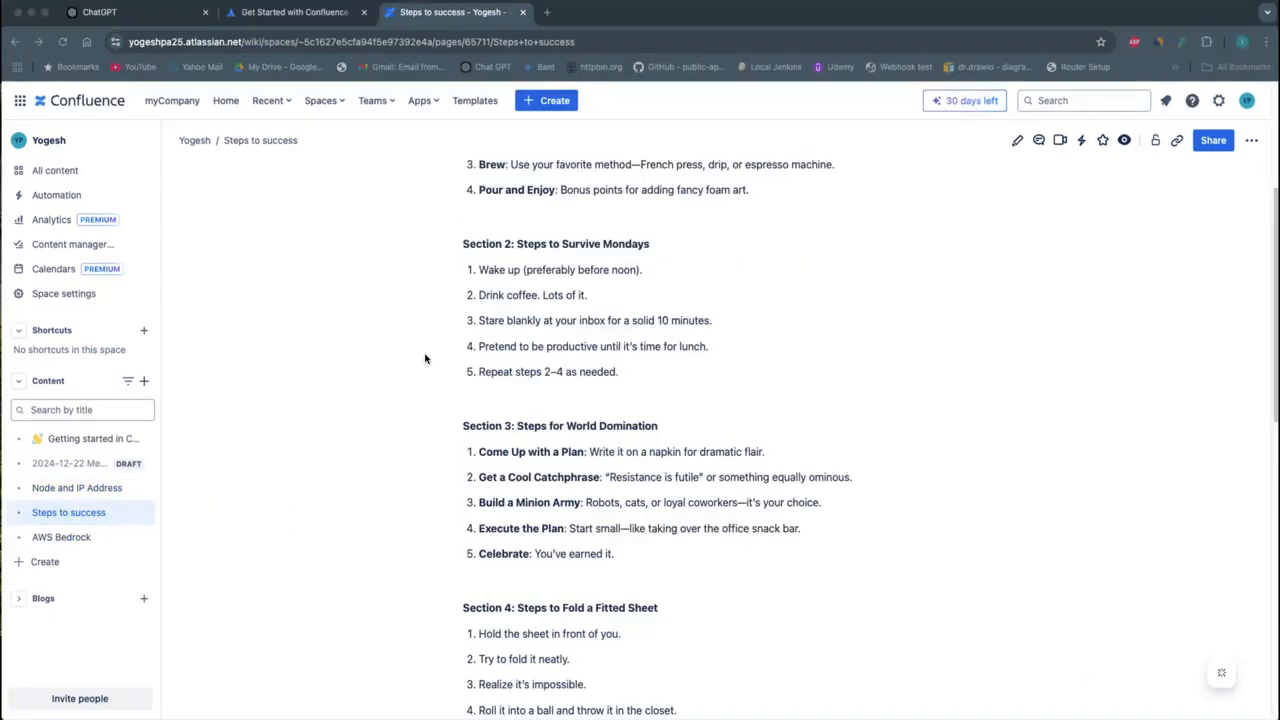
{"action": "left_click", "coordinate": [521, 246]}
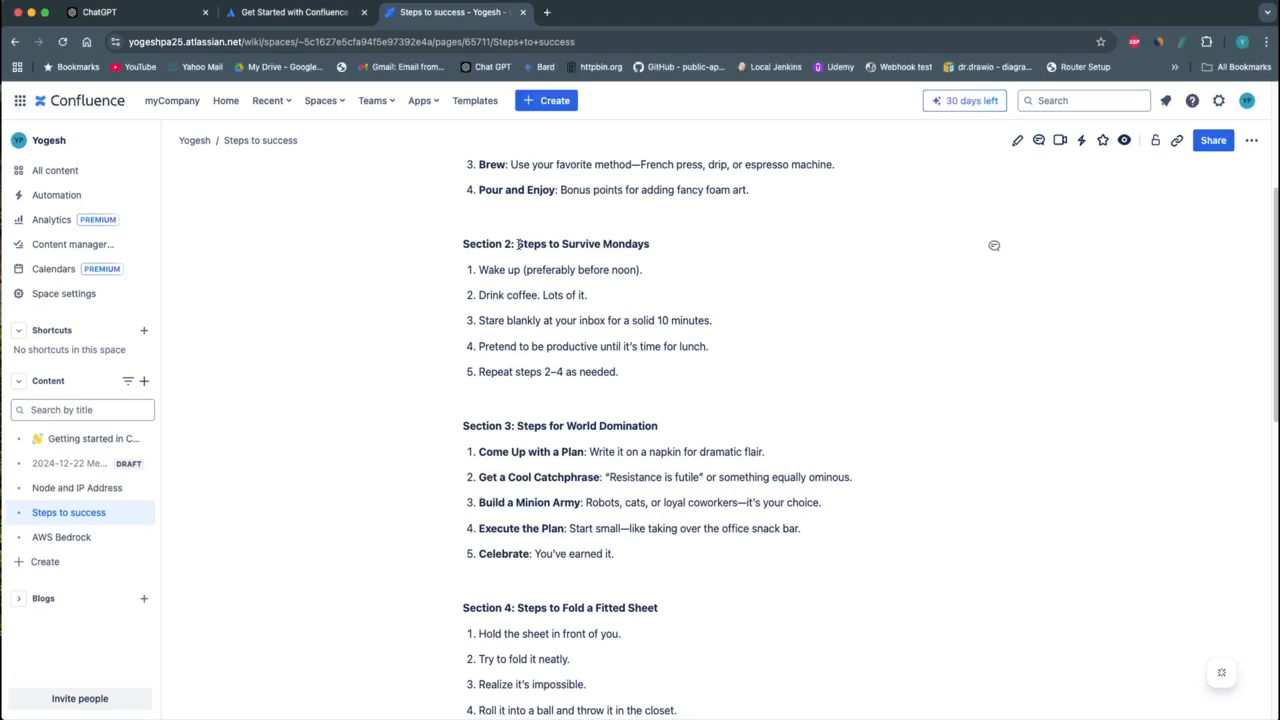
{"action": "left_click_drag", "start_coordinate": [518, 246], "coordinate": [652, 244]}
{"action": "key", "text": "super+c"}
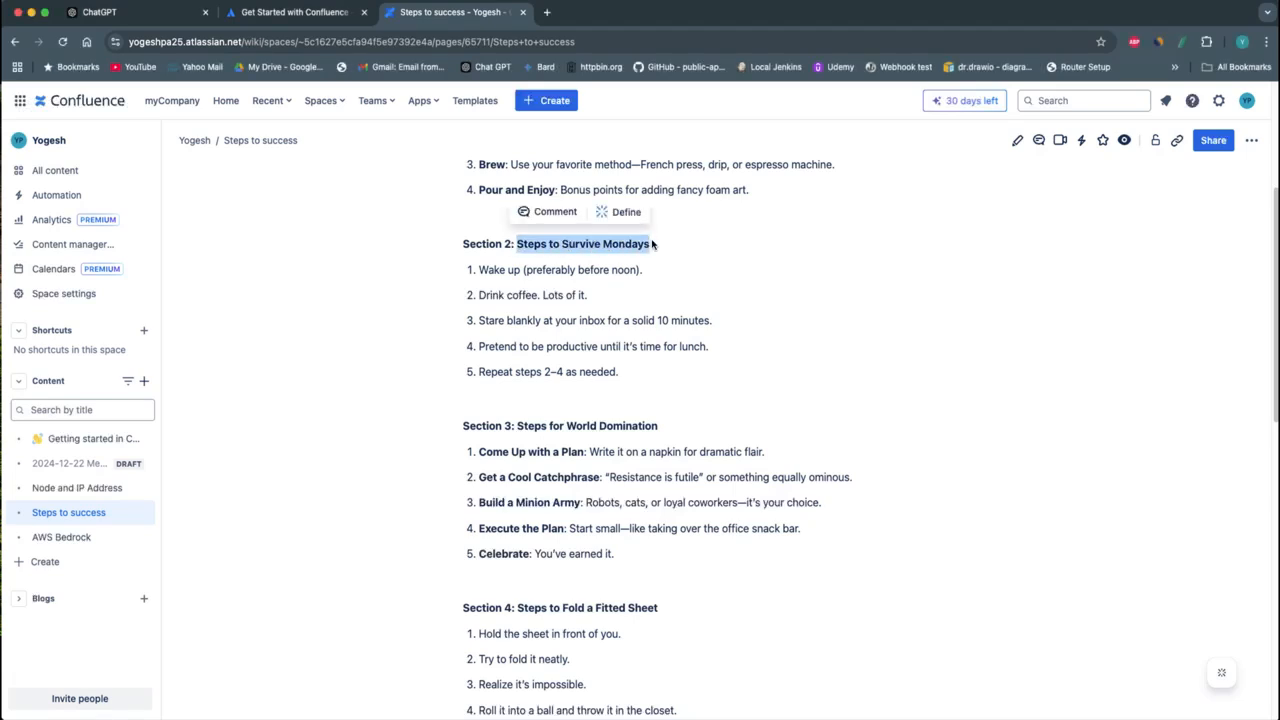
Send the agent the question "Steps to Survive Mondays?" in the localhost test UI
{"action": "key", "text": "ctrl+Right"}
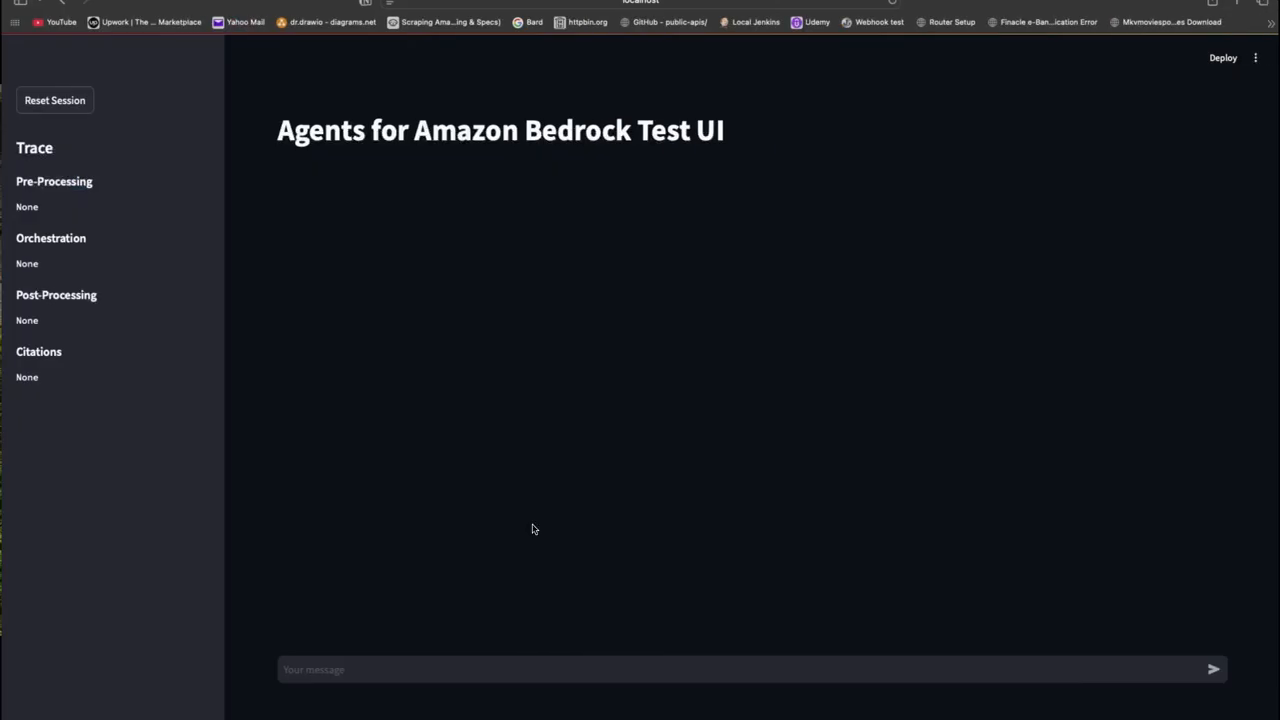
{"action": "left_click", "coordinate": [509, 668]}
{"action": "key", "text": "super+v"}
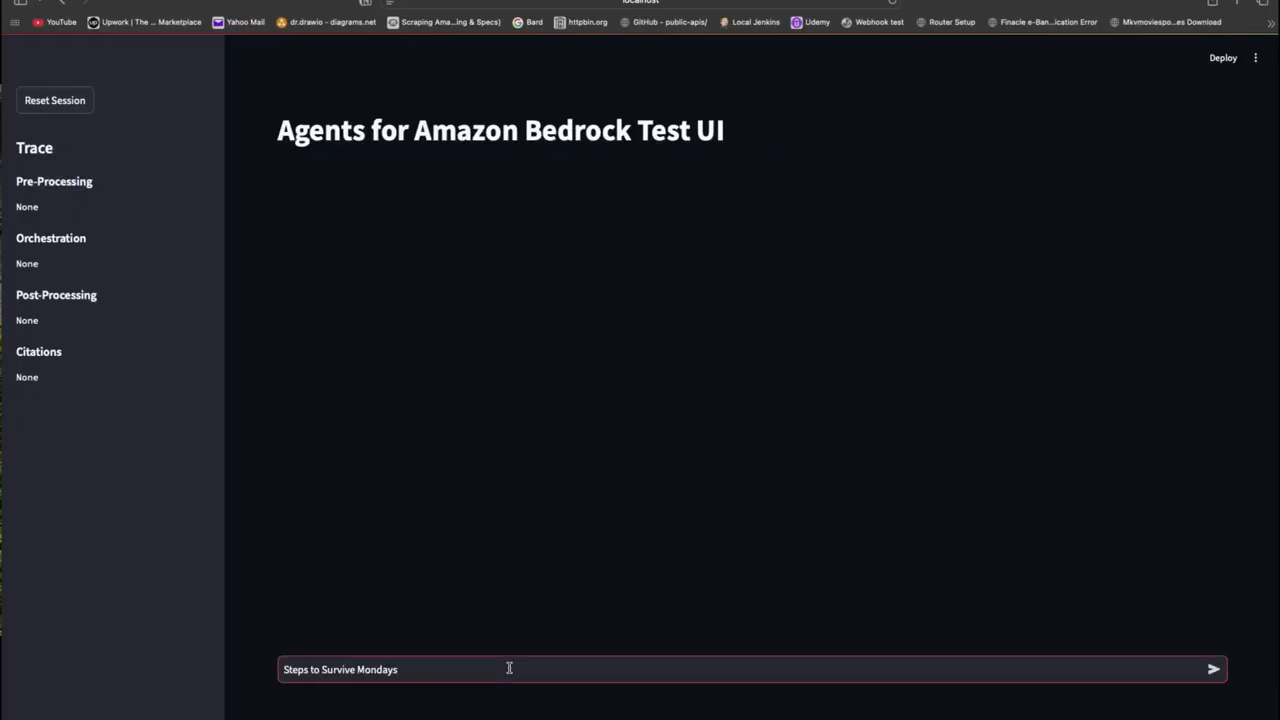
{"action": "type", "text": "?"}
{"action": "key", "text": "Return"}
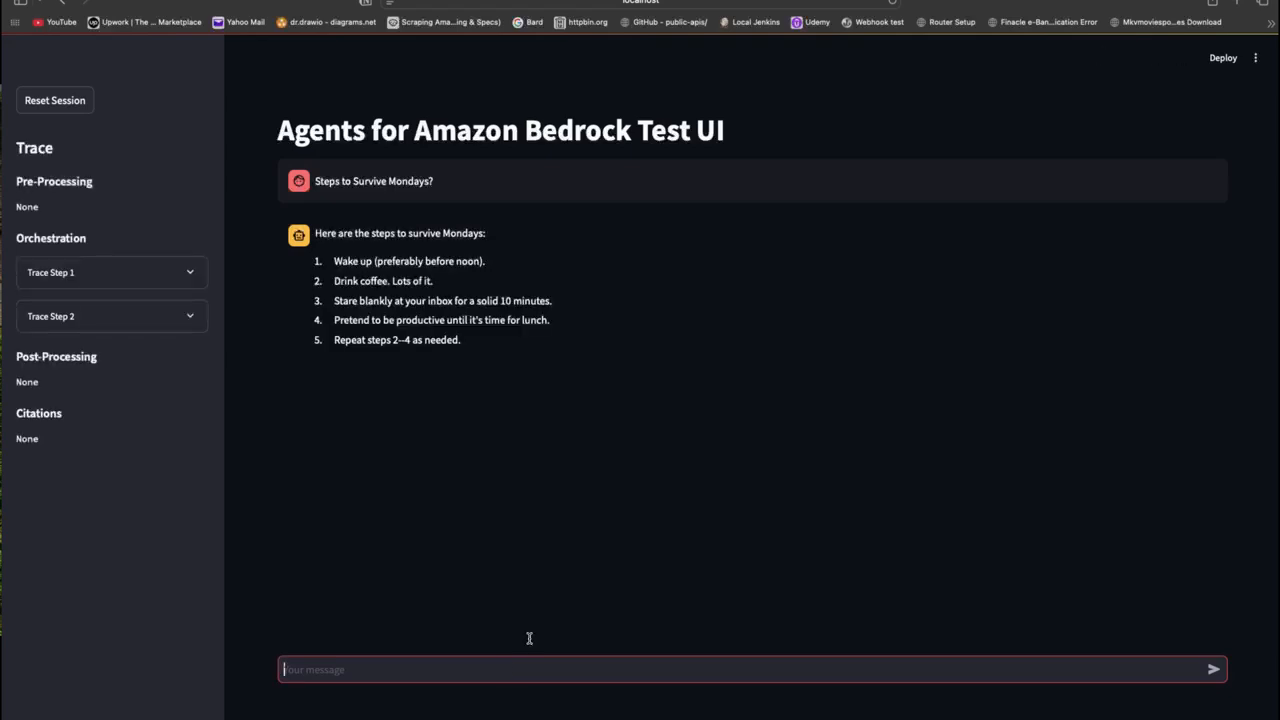
{"action": "left_click", "coordinate": [597, 402]}
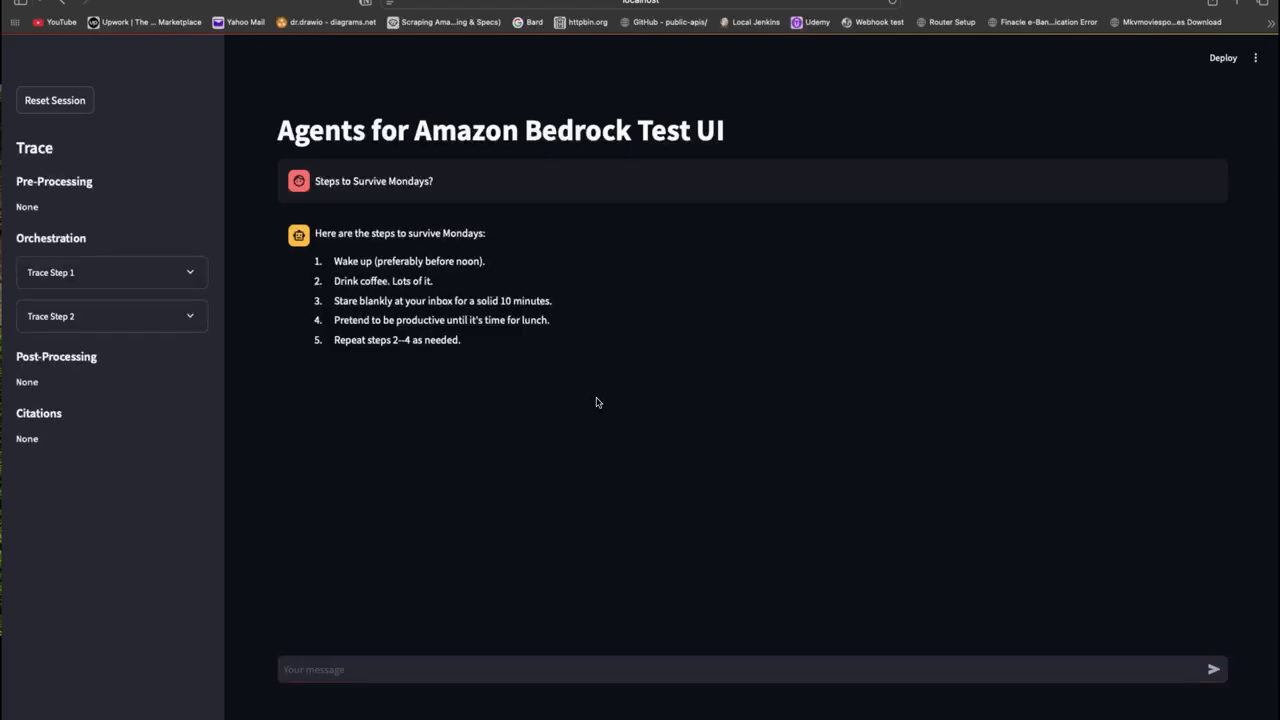